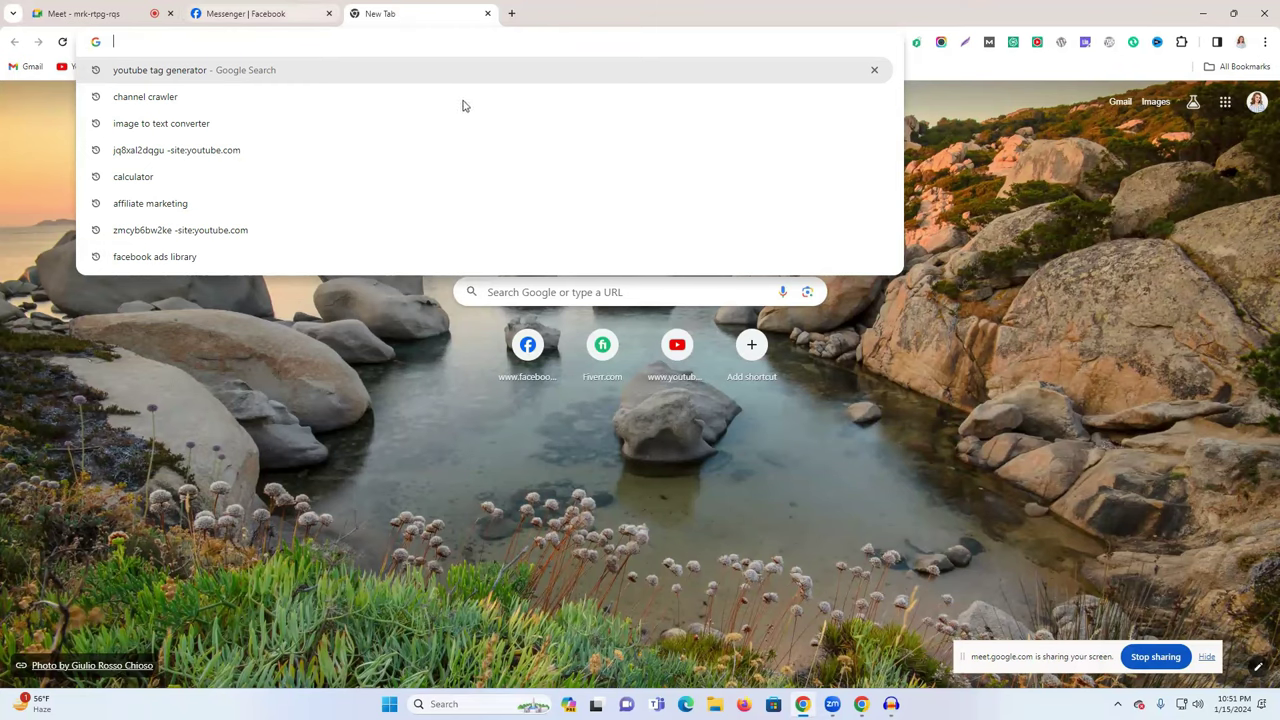
- After checking the Messenger chat, search Google for 'channel crawler' from the new tab
{"action": "left_click", "coordinate": [240, 10]}
{"action": "left_click", "coordinate": [379, 8]}
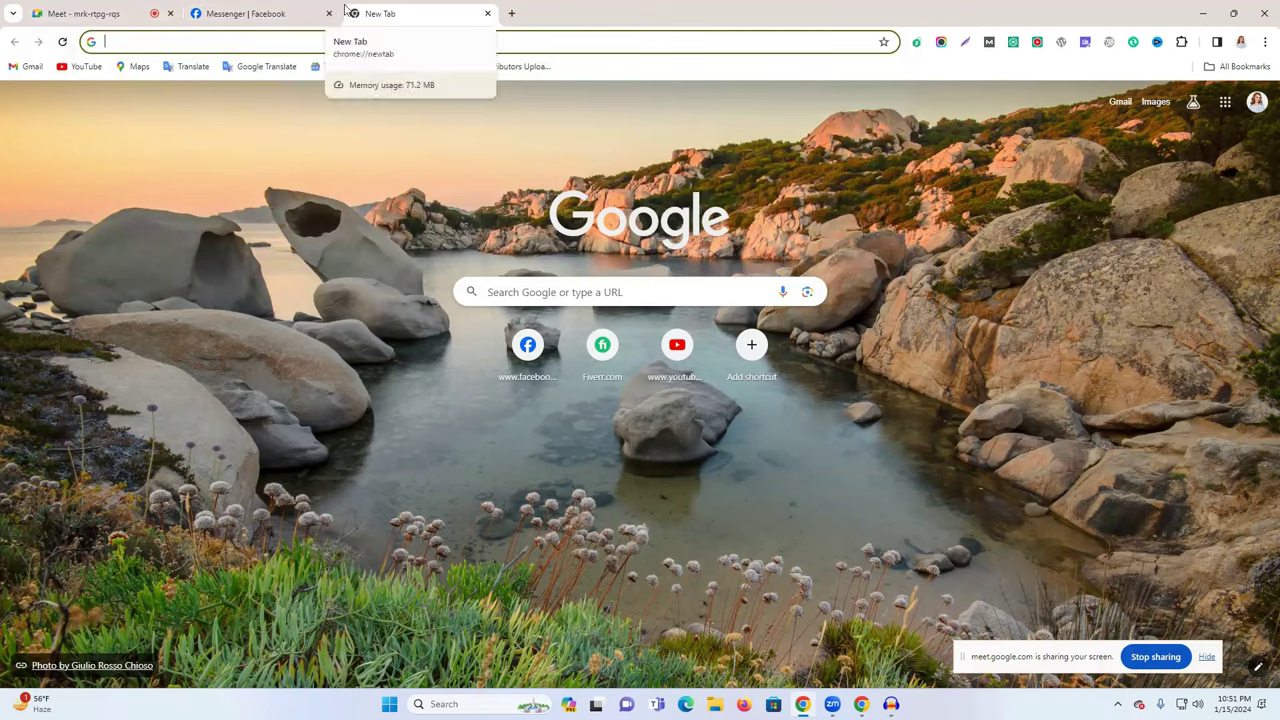
{"action": "left_click", "coordinate": [286, 13]}
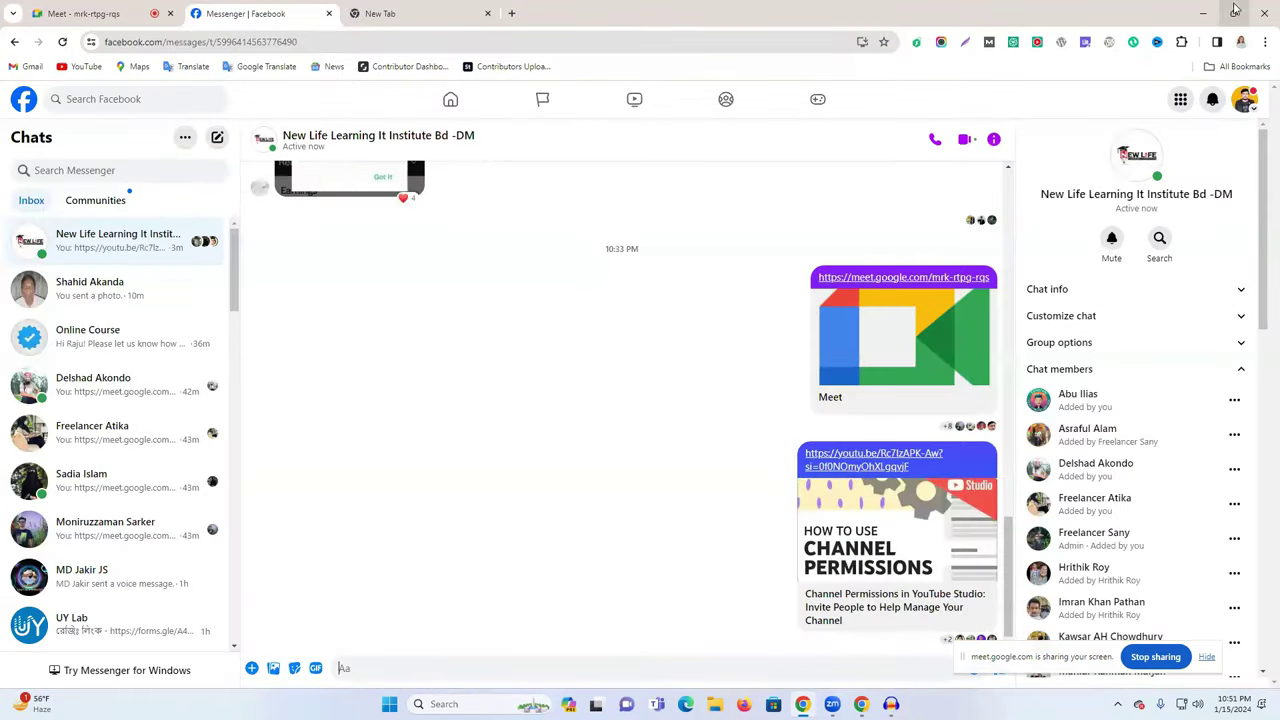
{"action": "left_click", "coordinate": [416, 11]}
{"action": "left_click", "coordinate": [369, 42]}
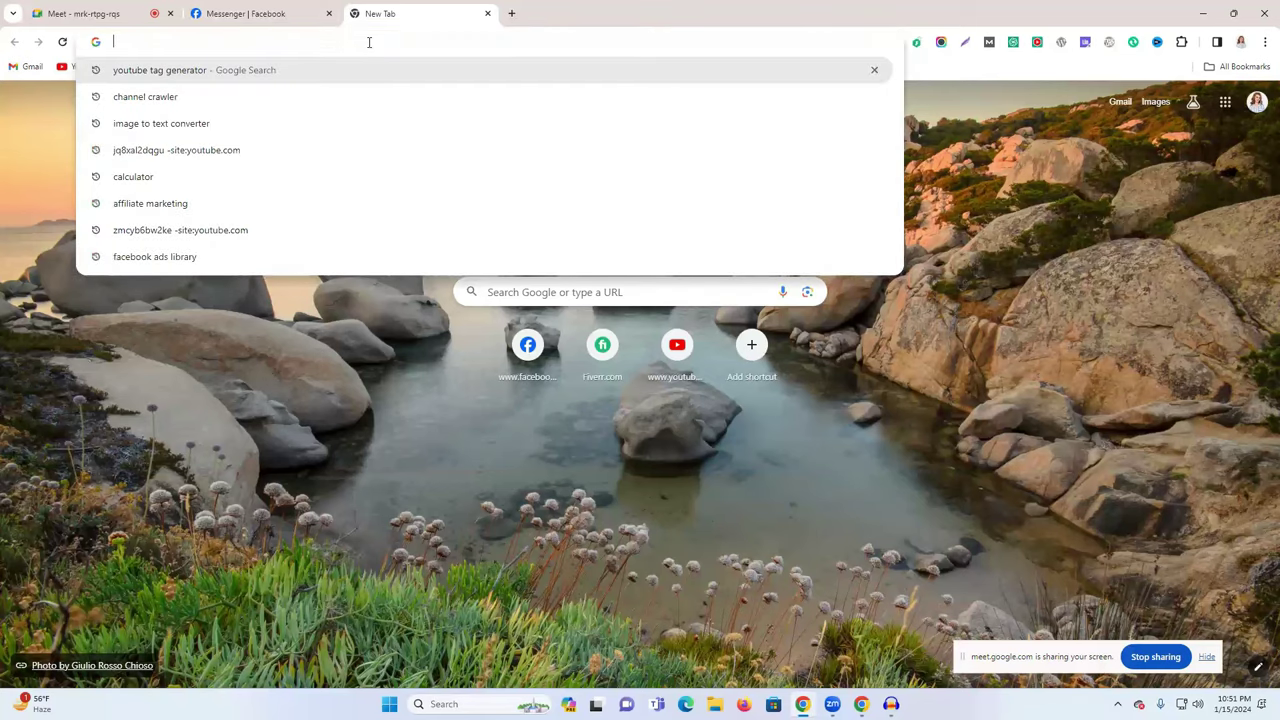
{"action": "type", "text": "chat.openai.com"}
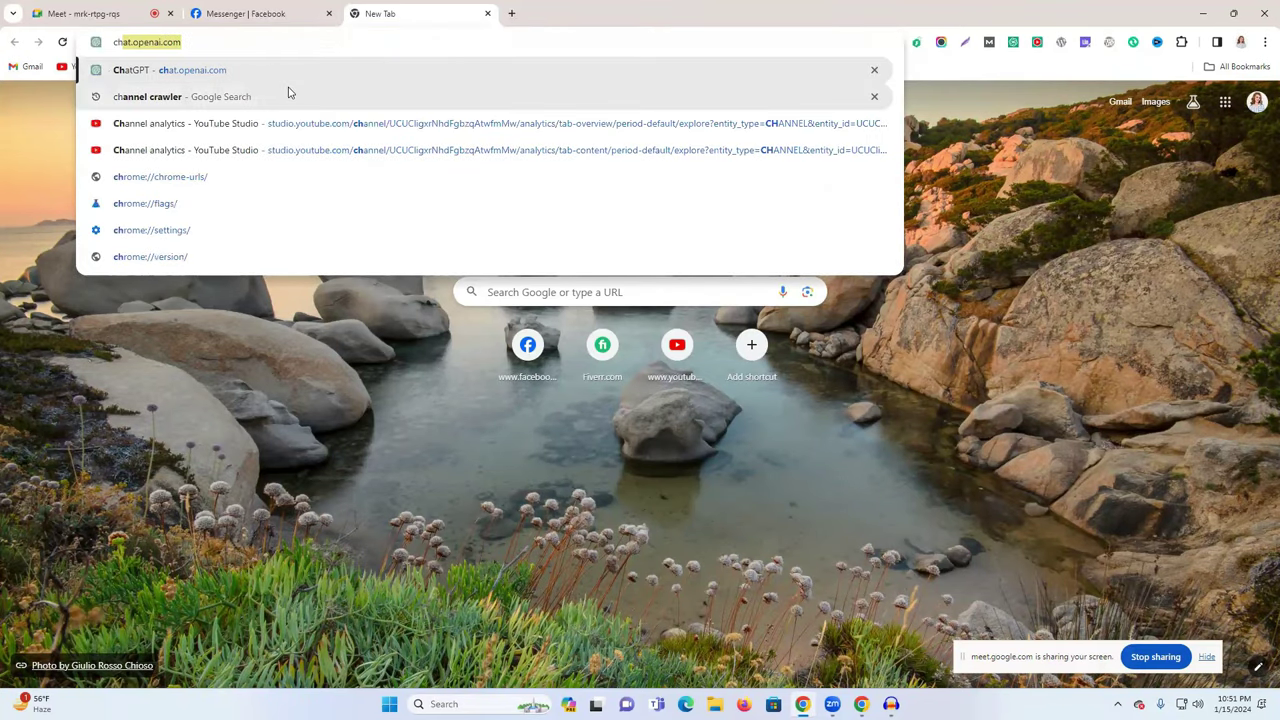
{"action": "left_click", "coordinate": [402, 100]}
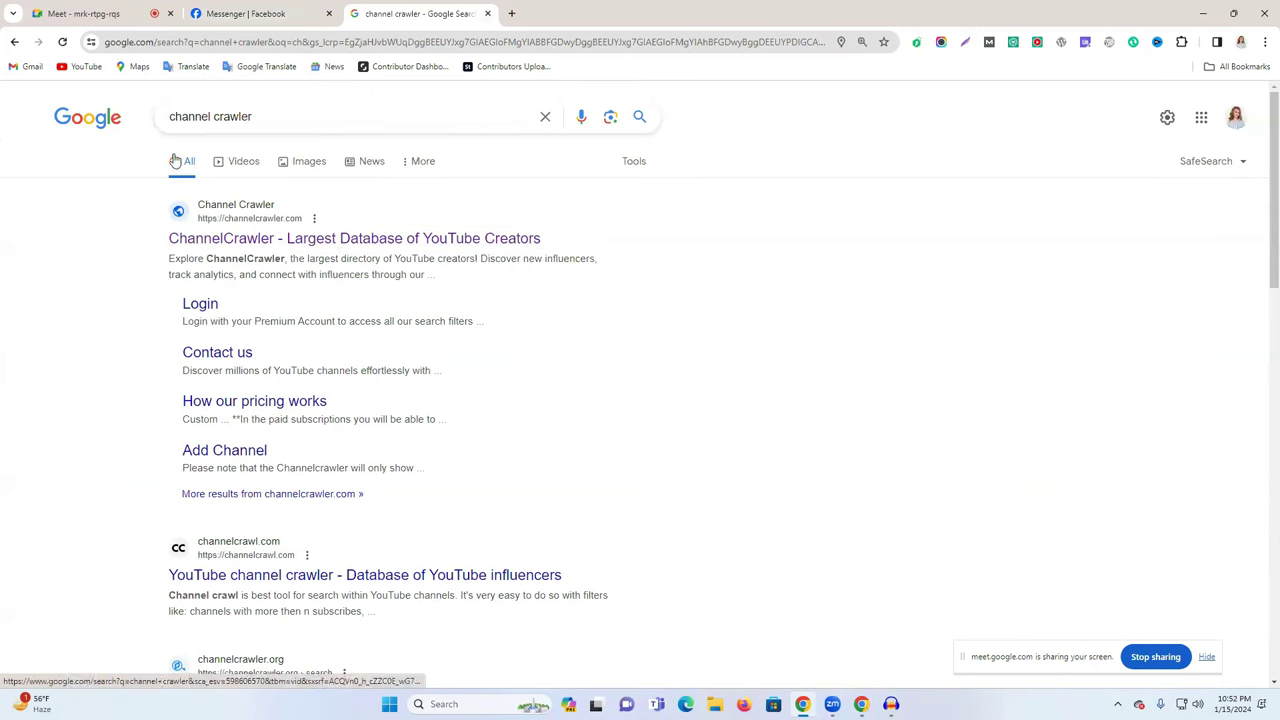
- Open the 'ChannelCrawler - Largest Database of YouTube Creators' search result
{"action": "scroll", "coordinate": [314, 363], "scroll_direction": "down", "scroll_amount": 4}
{"action": "scroll", "coordinate": [390, 394], "scroll_direction": "up", "scroll_amount": 4}
{"action": "left_click", "coordinate": [233, 242]}
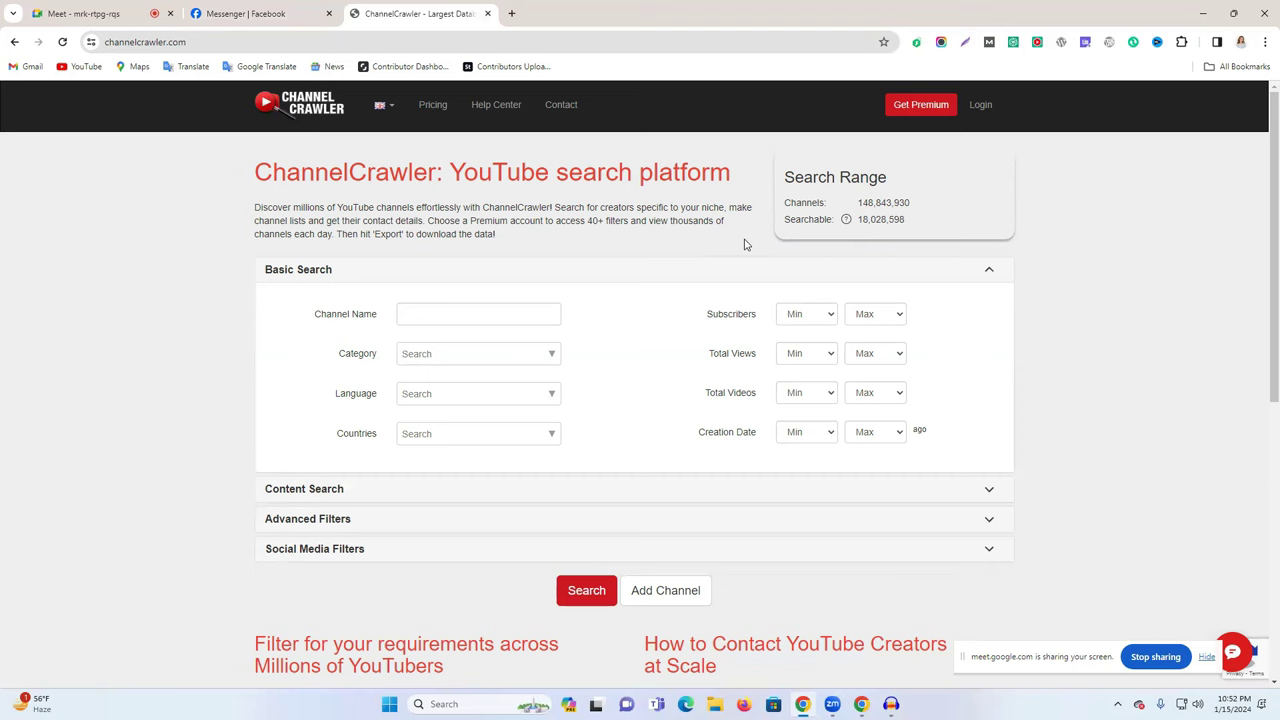
{"action": "left_click", "coordinate": [495, 316]}
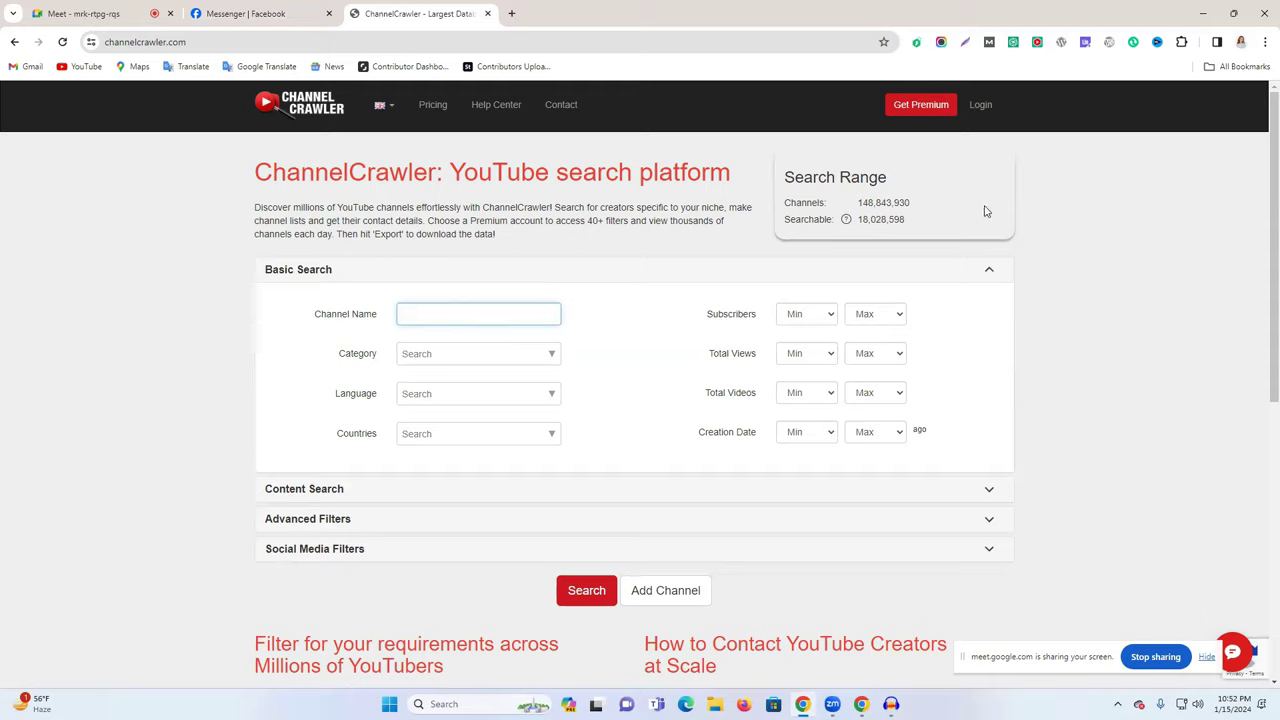
{"action": "scroll", "coordinate": [610, 330], "scroll_direction": "down", "scroll_amount": 2}
{"action": "scroll", "coordinate": [612, 348], "scroll_direction": "up", "scroll_amount": 2}
{"action": "left_click", "coordinate": [808, 433]}
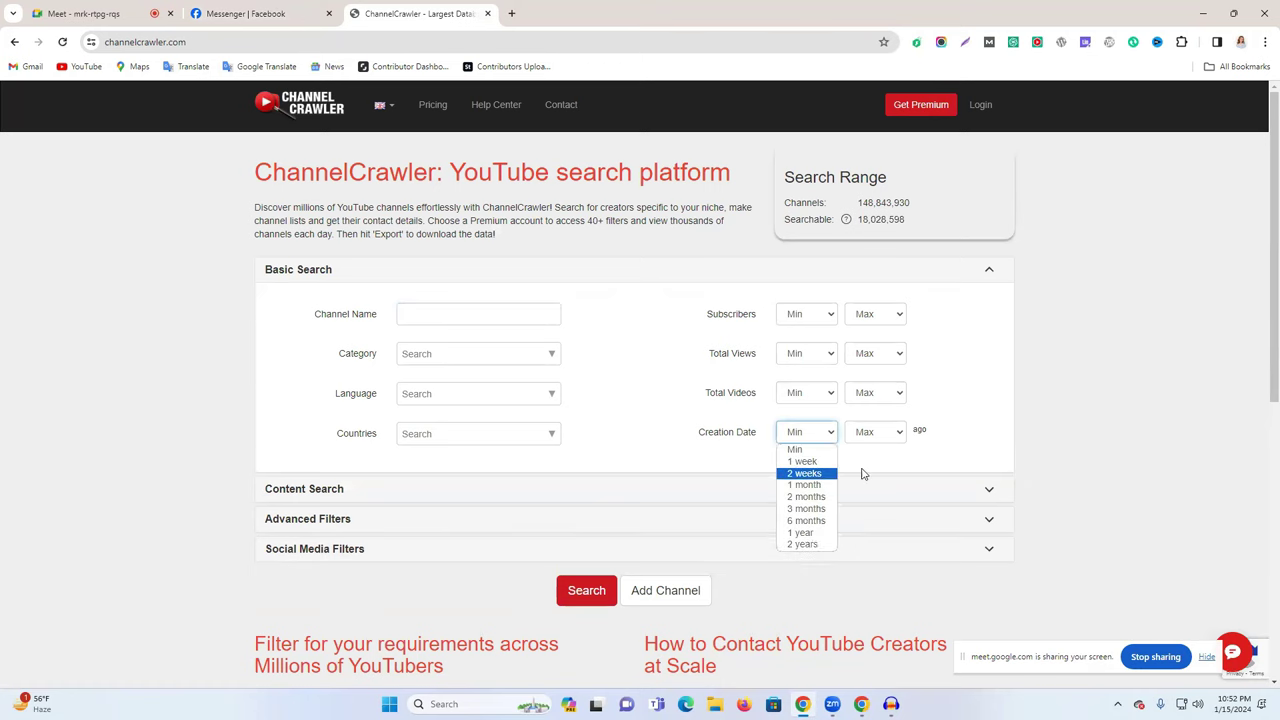
{"action": "left_click", "coordinate": [667, 412]}
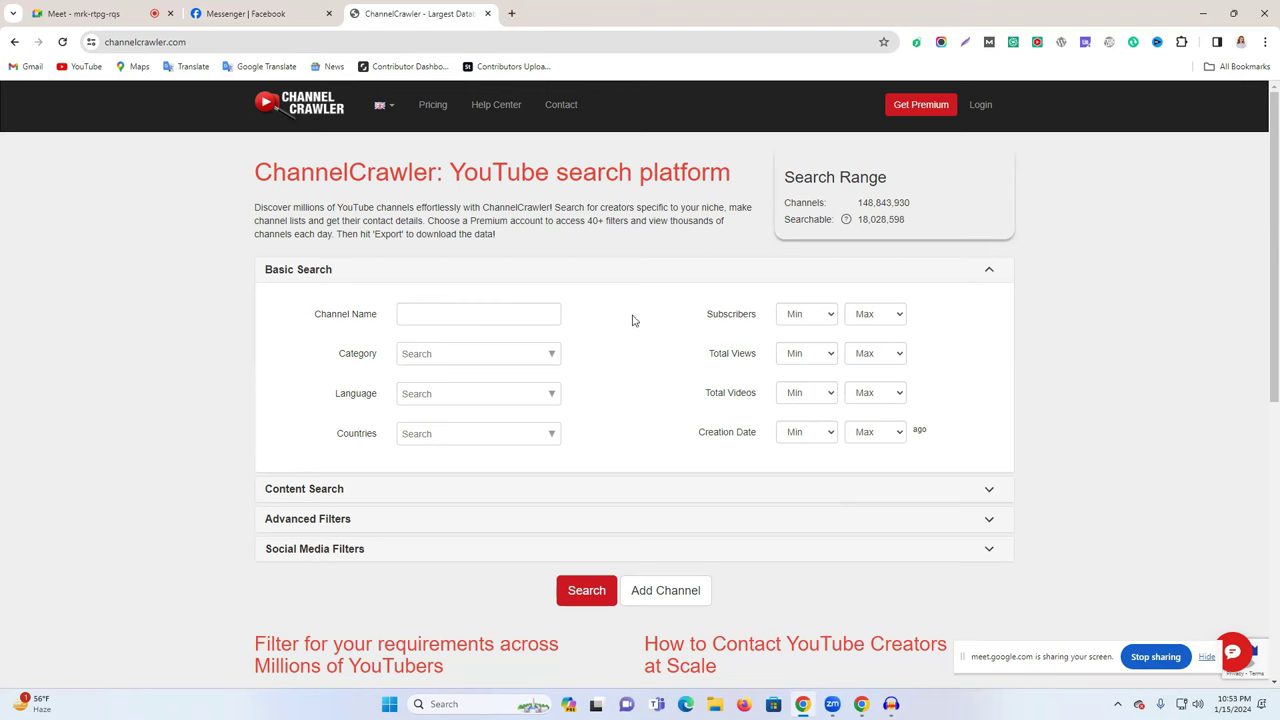
- Add Gaming and Entertainment to the Category filter
{"action": "left_click", "coordinate": [501, 313]}
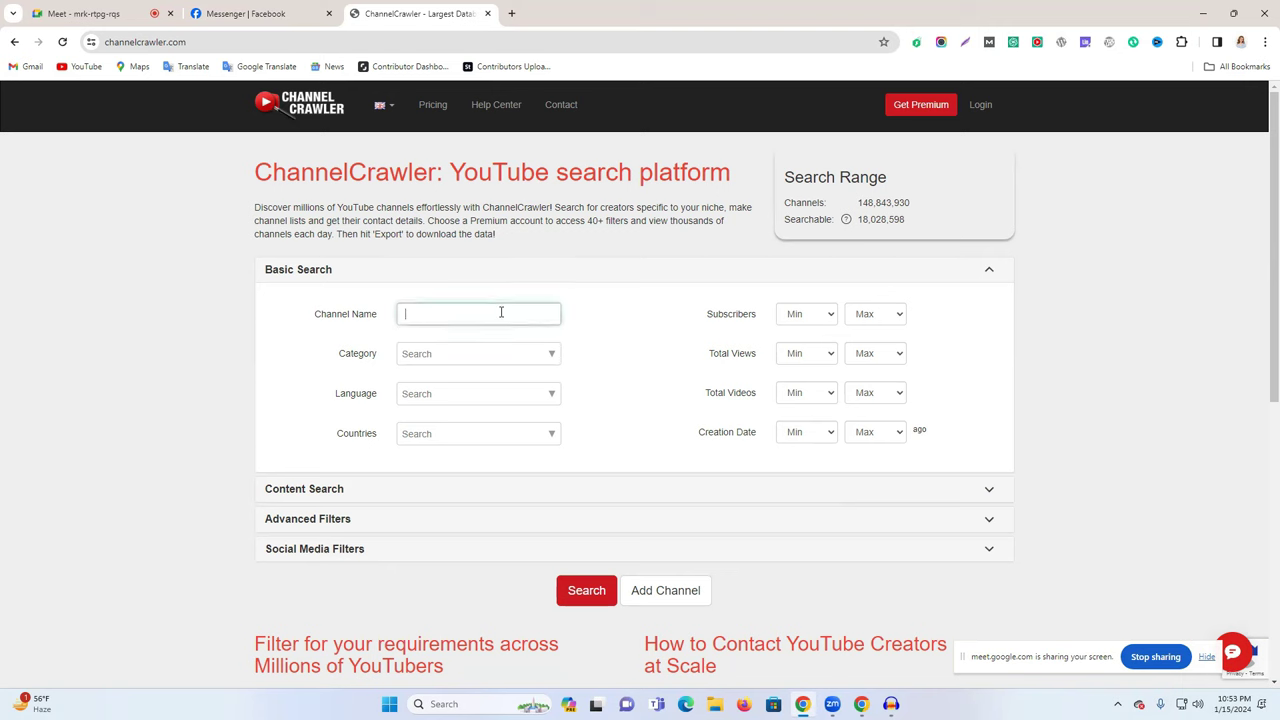
{"action": "left_click", "coordinate": [465, 356]}
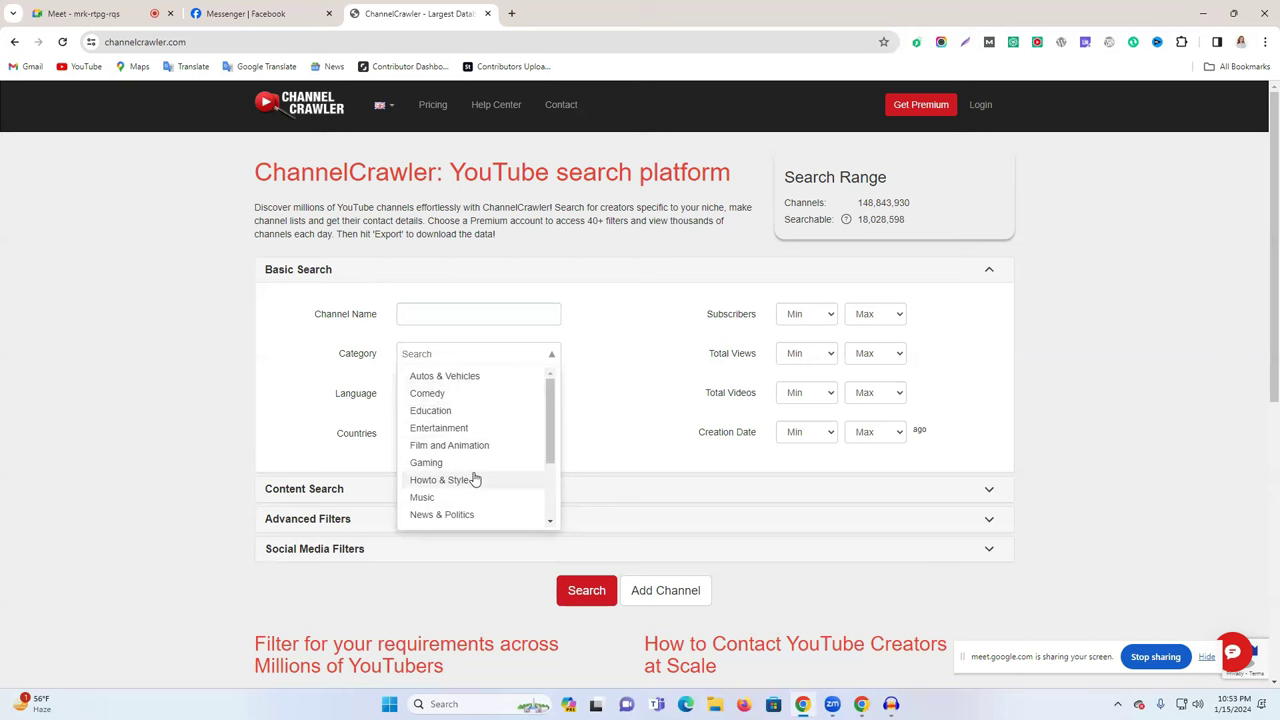
{"action": "scroll", "coordinate": [484, 448], "scroll_direction": "down", "scroll_amount": 1}
{"action": "scroll", "coordinate": [484, 448], "scroll_direction": "down", "scroll_amount": 2}
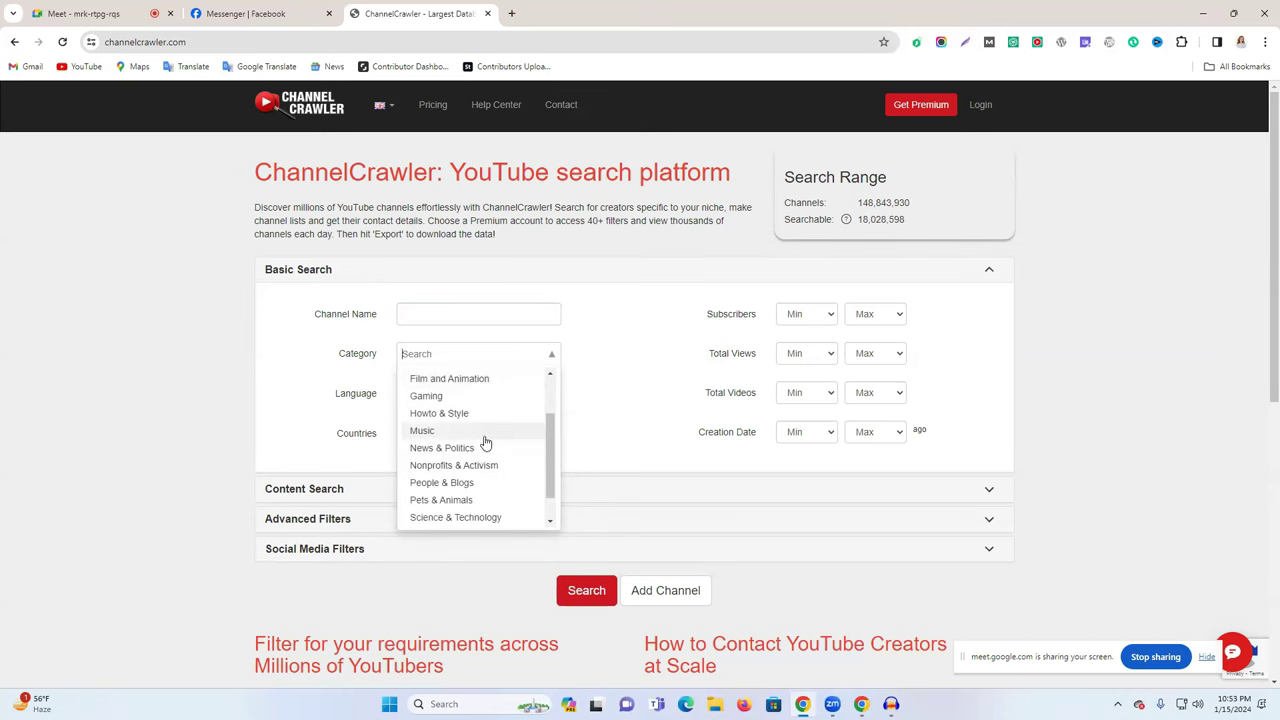
{"action": "scroll", "coordinate": [455, 458], "scroll_direction": "down", "scroll_amount": 2}
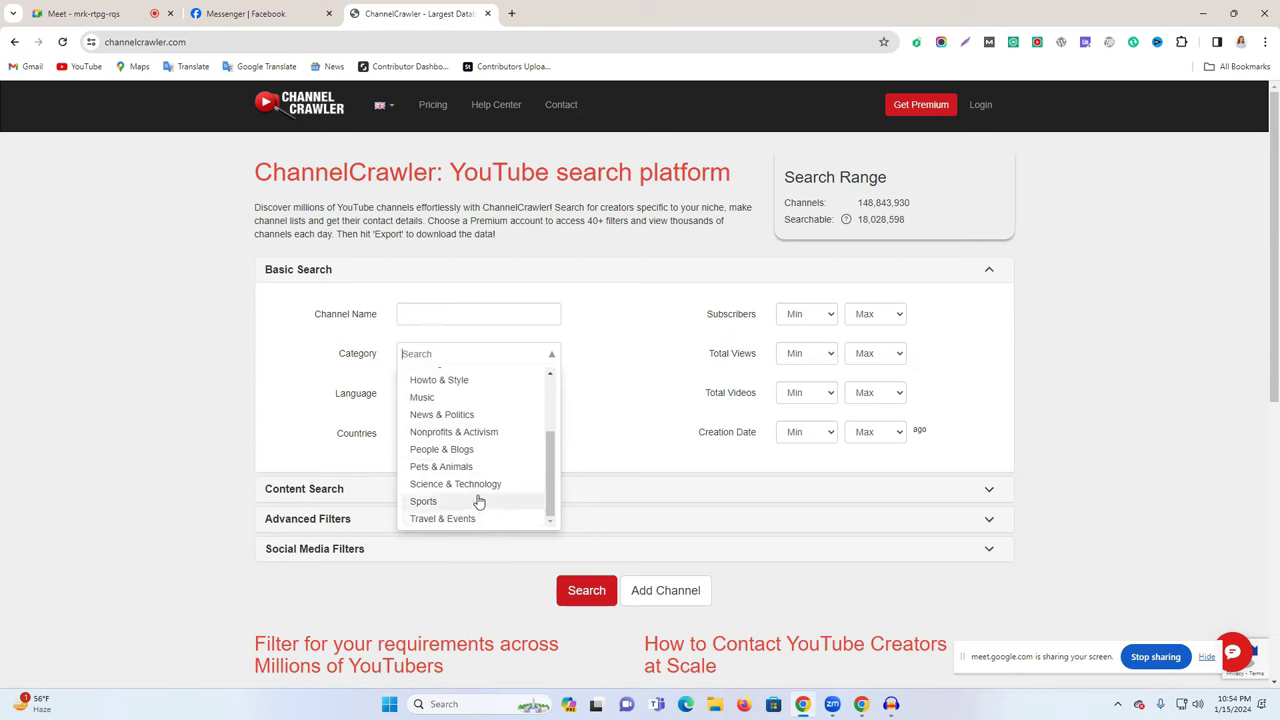
{"action": "scroll", "coordinate": [479, 501], "scroll_direction": "up", "scroll_amount": 2}
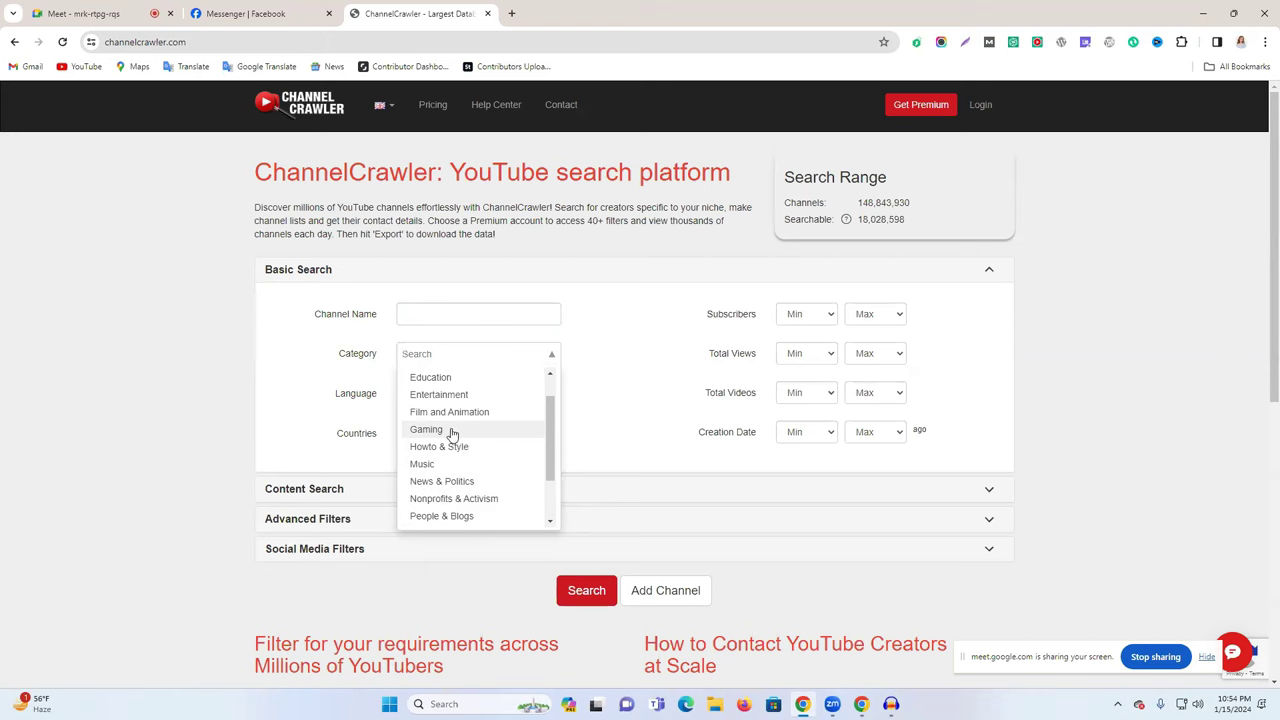
{"action": "left_click", "coordinate": [452, 432]}
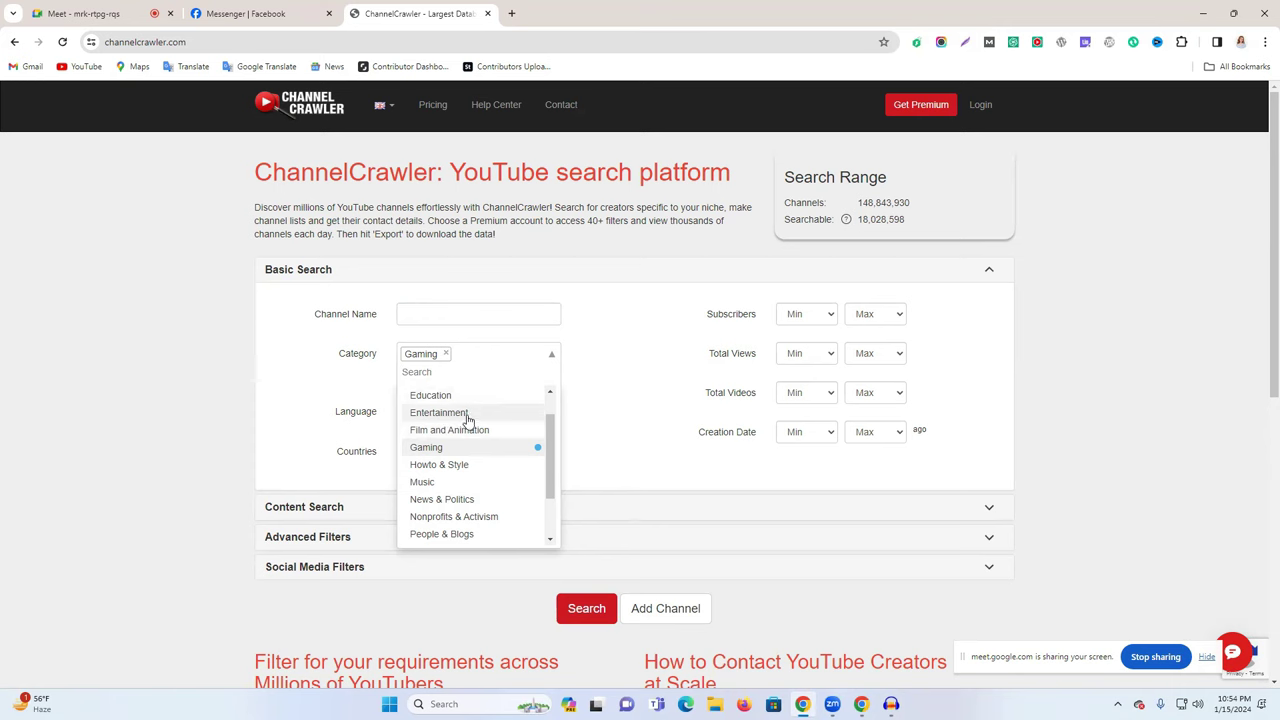
{"action": "left_click", "coordinate": [468, 415]}
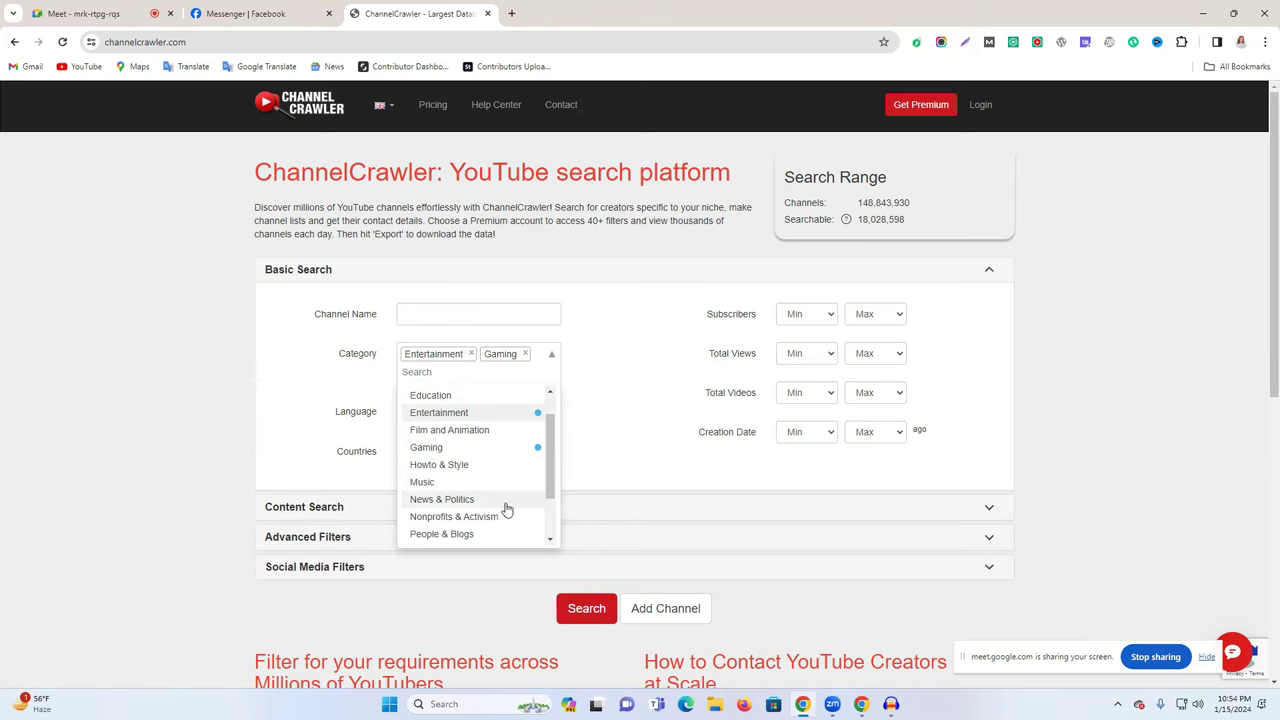
- Add People & Blogs, Pets & Animals and Science & Technology to the categories
{"action": "scroll", "coordinate": [490, 505], "scroll_direction": "down", "scroll_amount": 2}
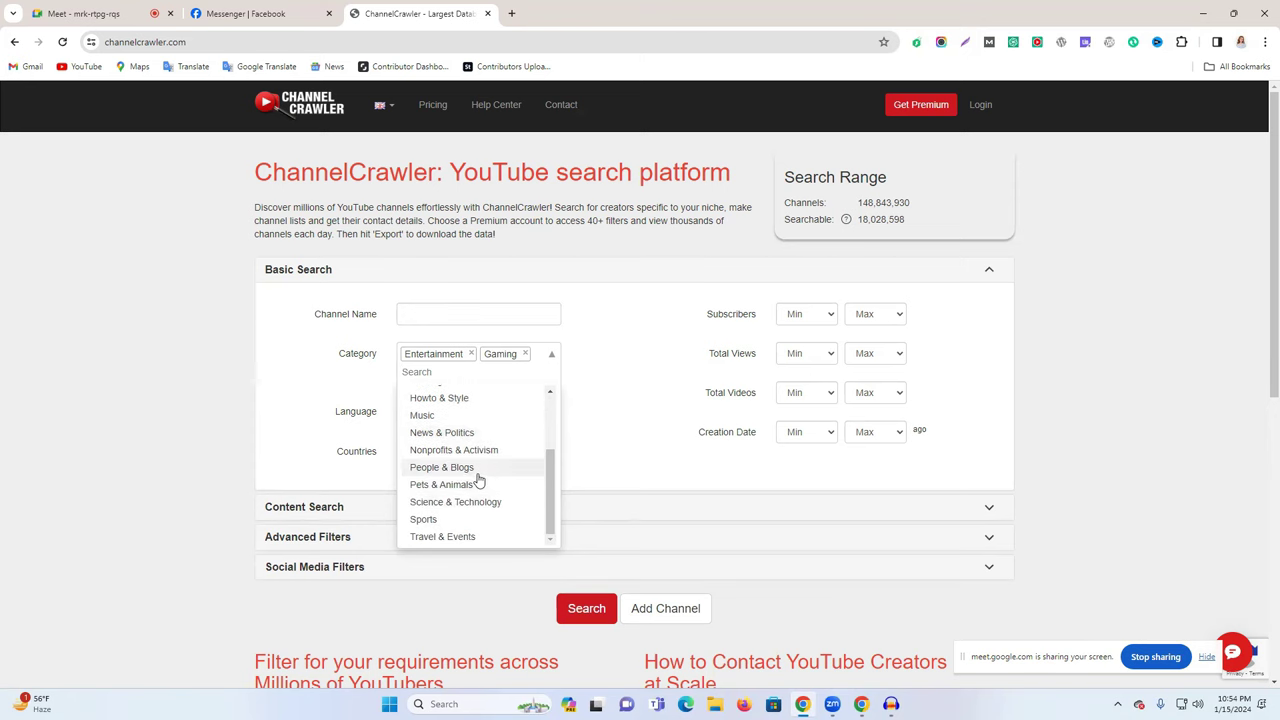
{"action": "left_click", "coordinate": [478, 470]}
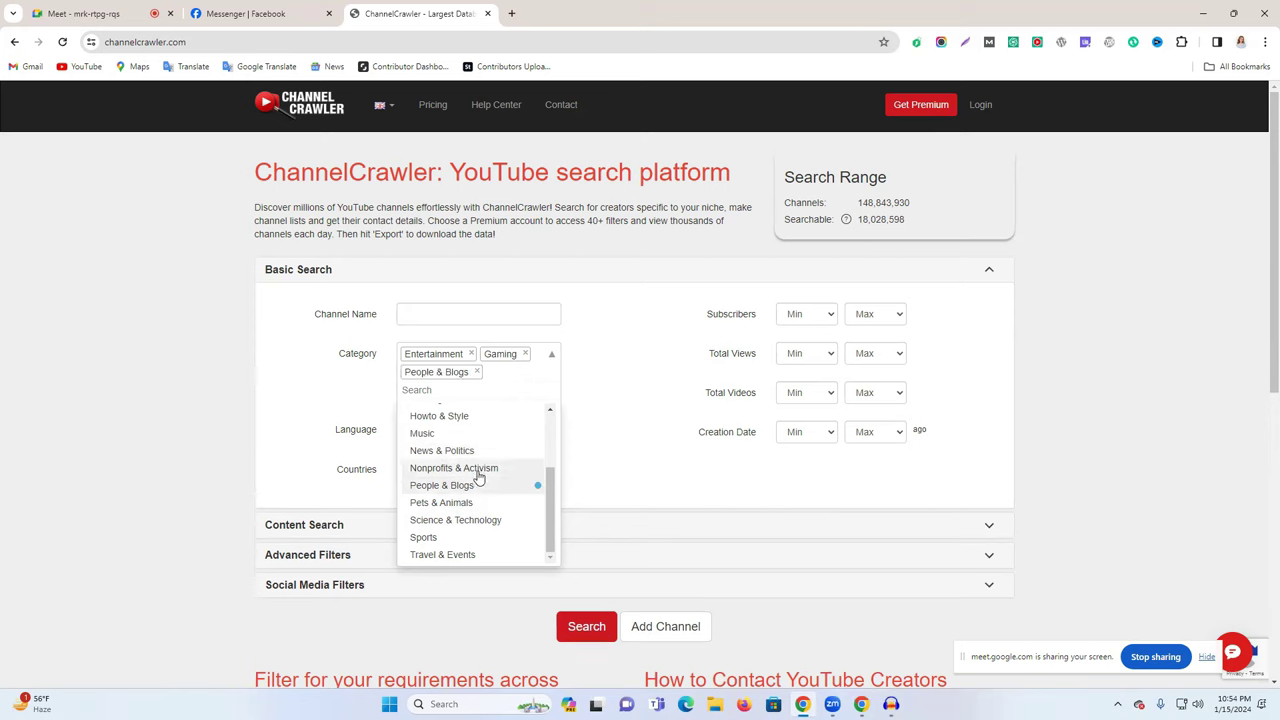
{"action": "left_click", "coordinate": [466, 503]}
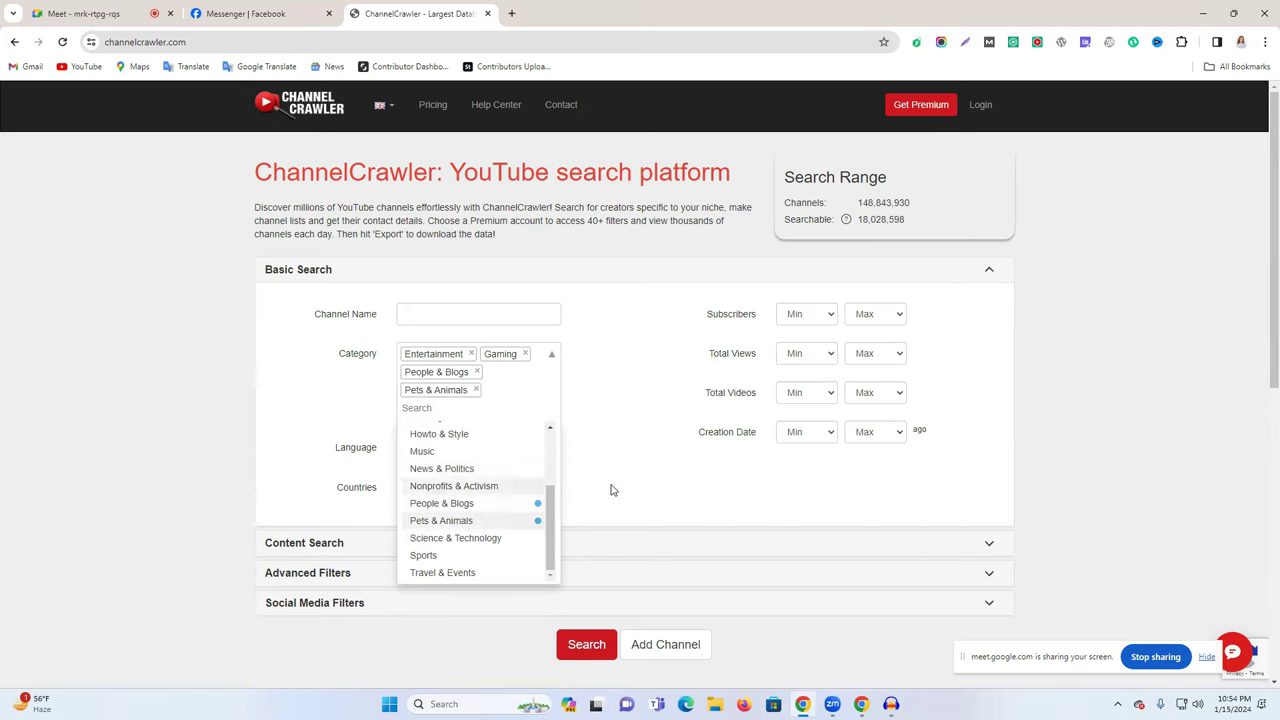
{"action": "left_click", "coordinate": [480, 543]}
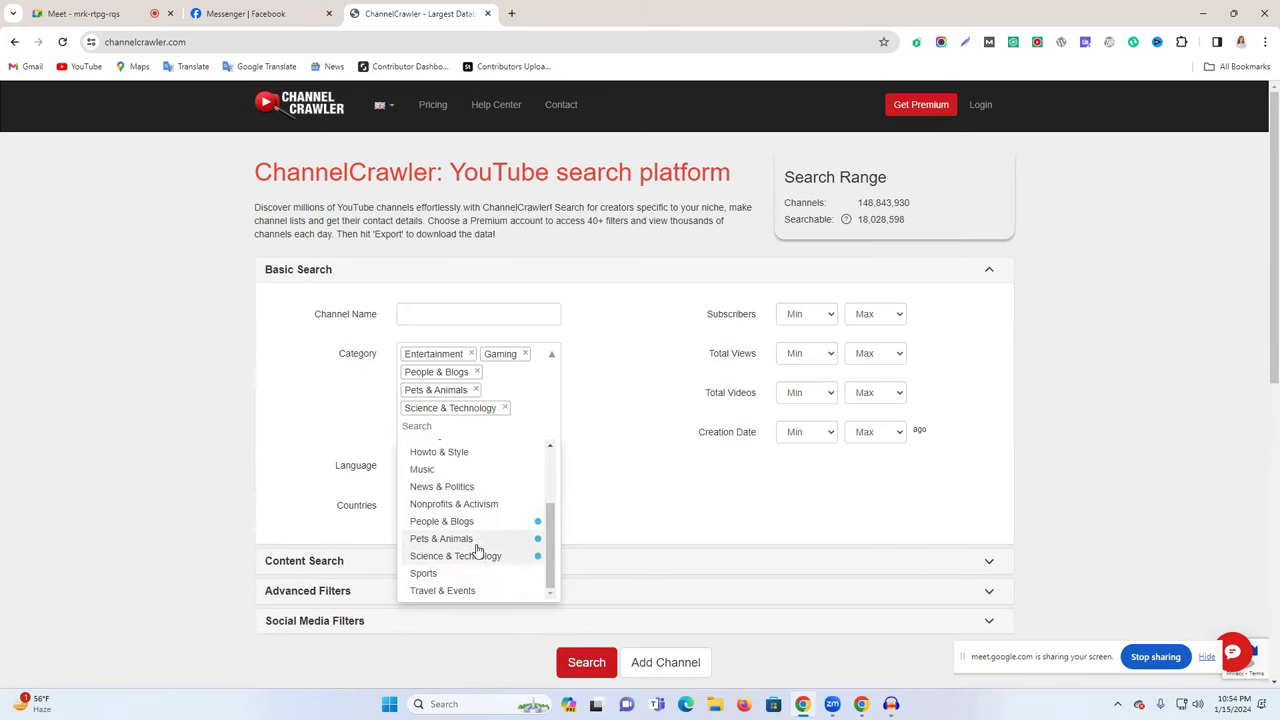
{"action": "left_click", "coordinate": [645, 452]}
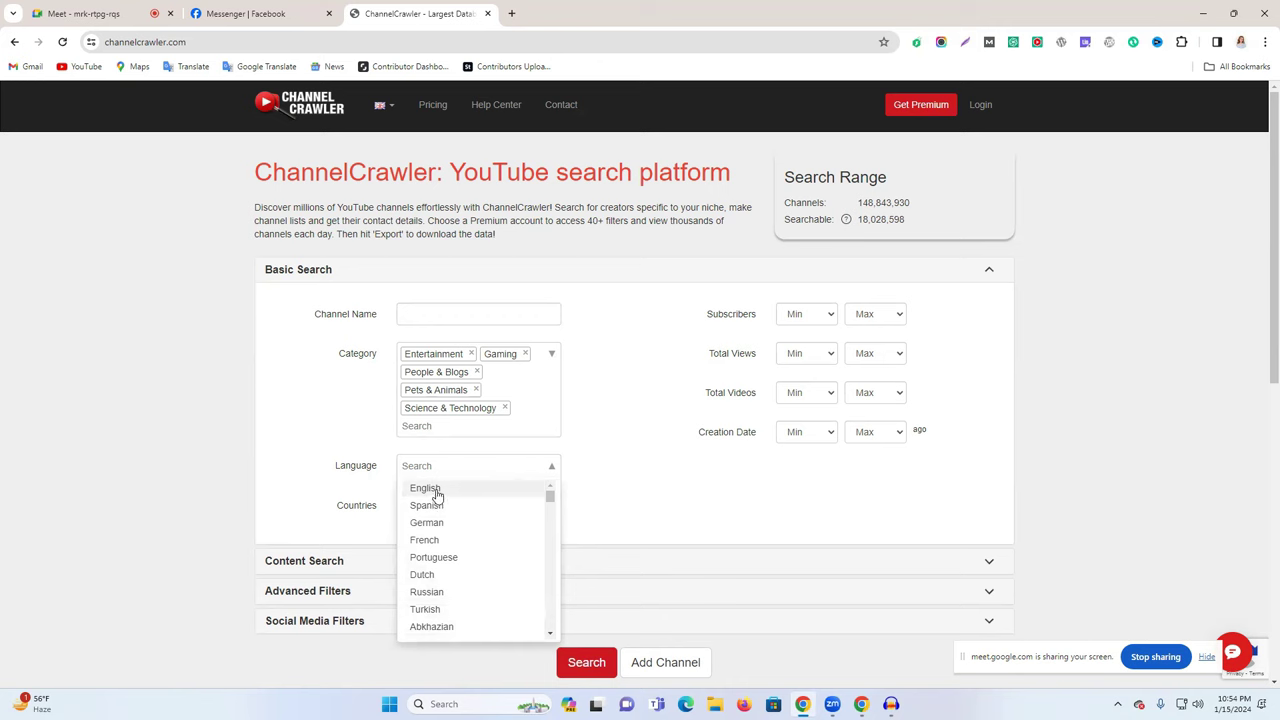
- Scroll up and down through the Language dropdown's full list of languages
{"action": "scroll", "coordinate": [451, 590], "scroll_direction": "down", "scroll_amount": 5}
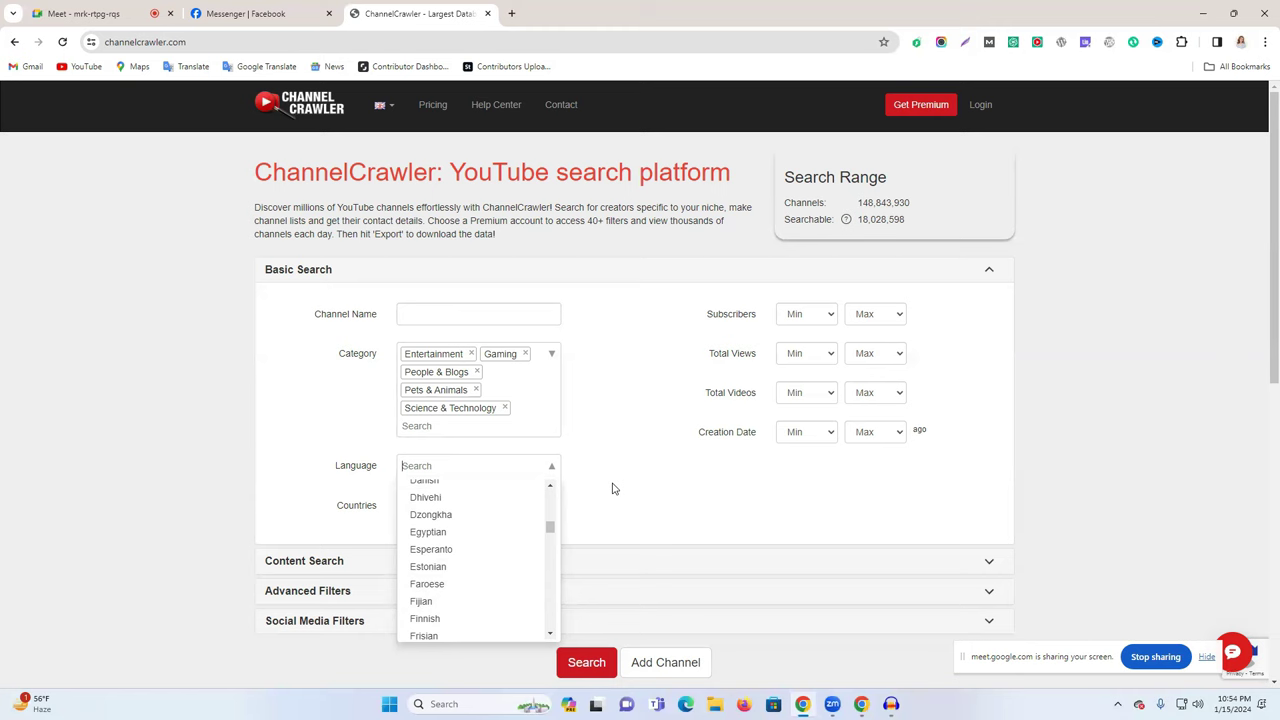
{"action": "scroll", "coordinate": [460, 565], "scroll_direction": "down", "scroll_amount": 5}
{"action": "scroll", "coordinate": [461, 567], "scroll_direction": "down", "scroll_amount": 10}
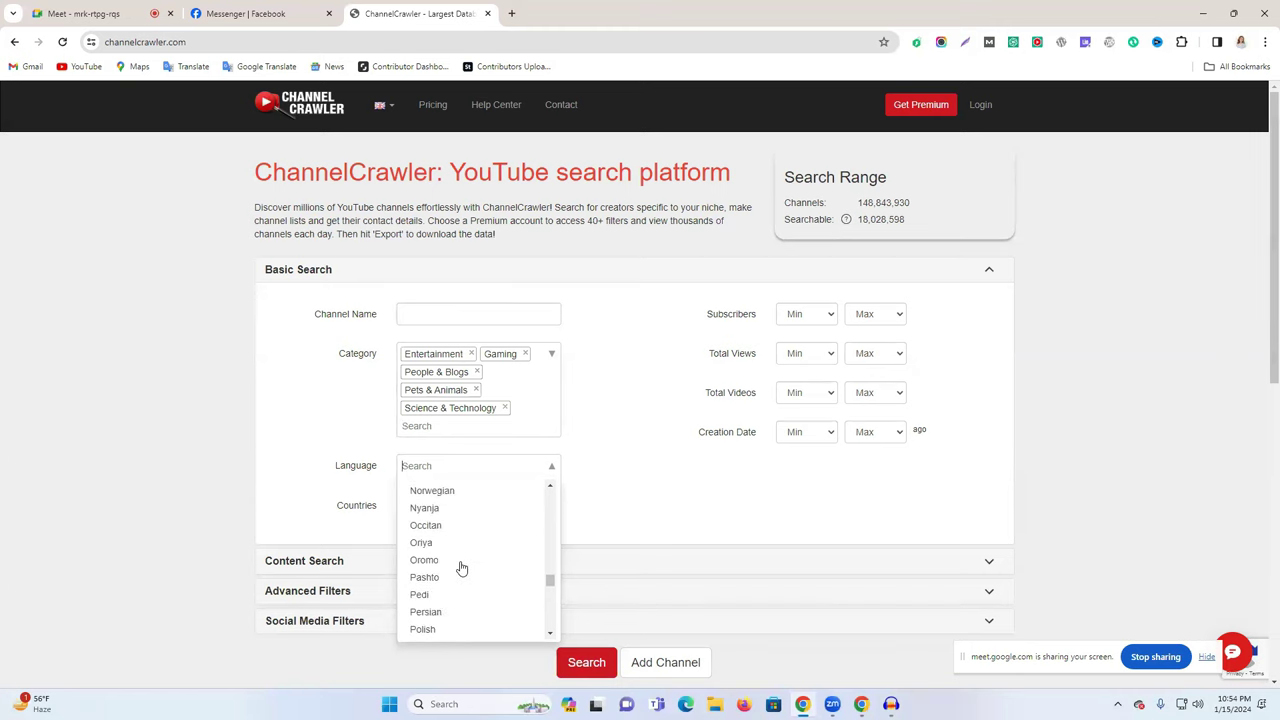
{"action": "scroll", "coordinate": [463, 568], "scroll_direction": "up", "scroll_amount": 4}
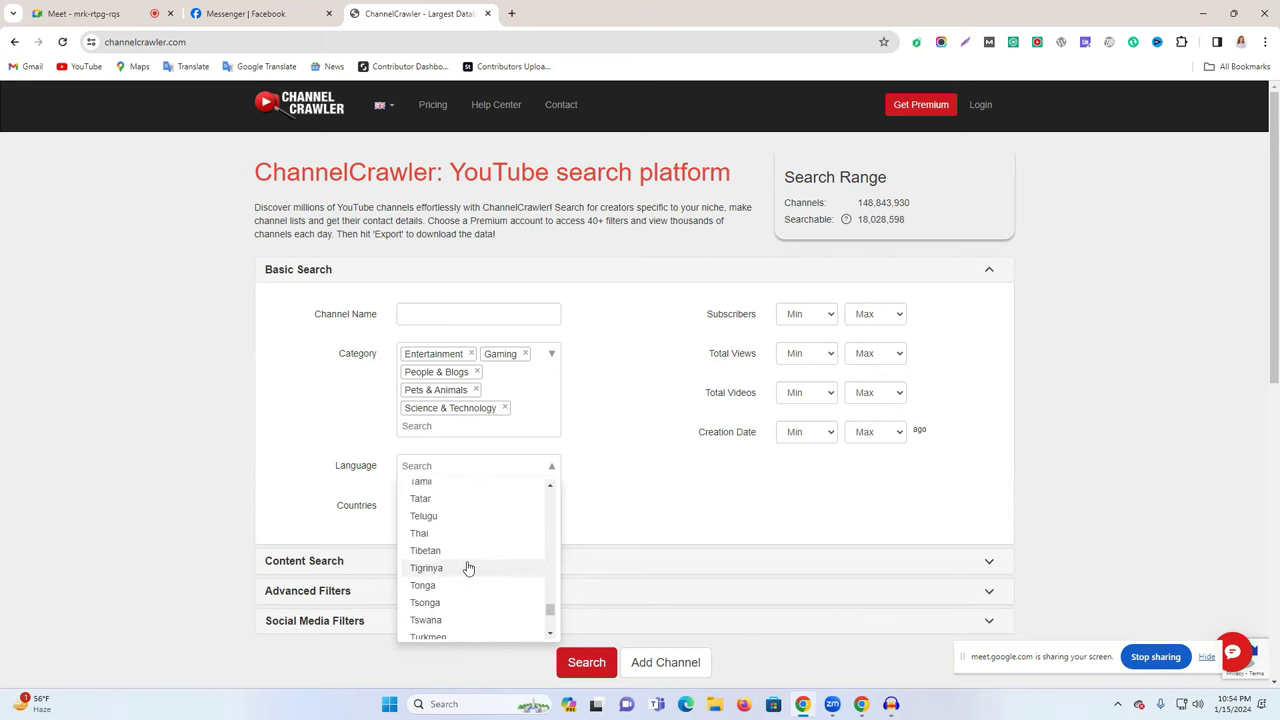
{"action": "scroll", "coordinate": [467, 568], "scroll_direction": "up", "scroll_amount": 8}
{"action": "scroll", "coordinate": [467, 568], "scroll_direction": "up", "scroll_amount": 10}
{"action": "scroll", "coordinate": [472, 569], "scroll_direction": "up", "scroll_amount": 4}
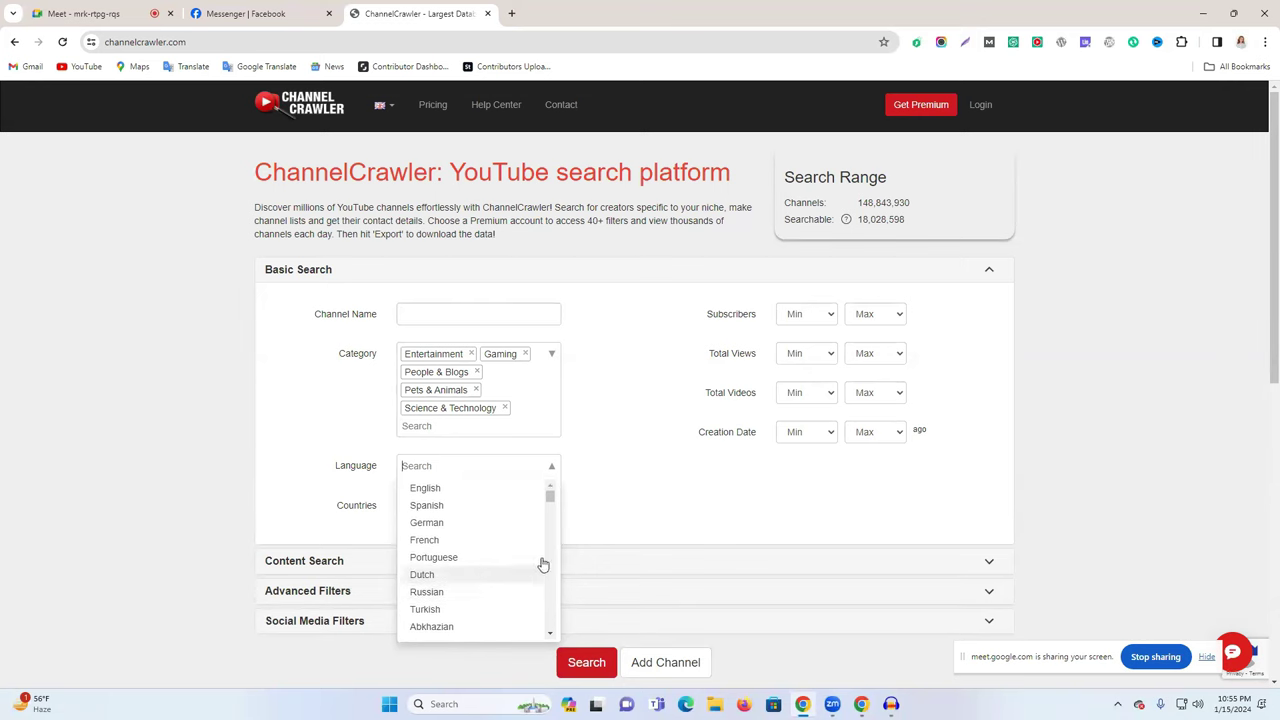
{"action": "scroll", "coordinate": [483, 551], "scroll_direction": "down", "scroll_amount": 2}
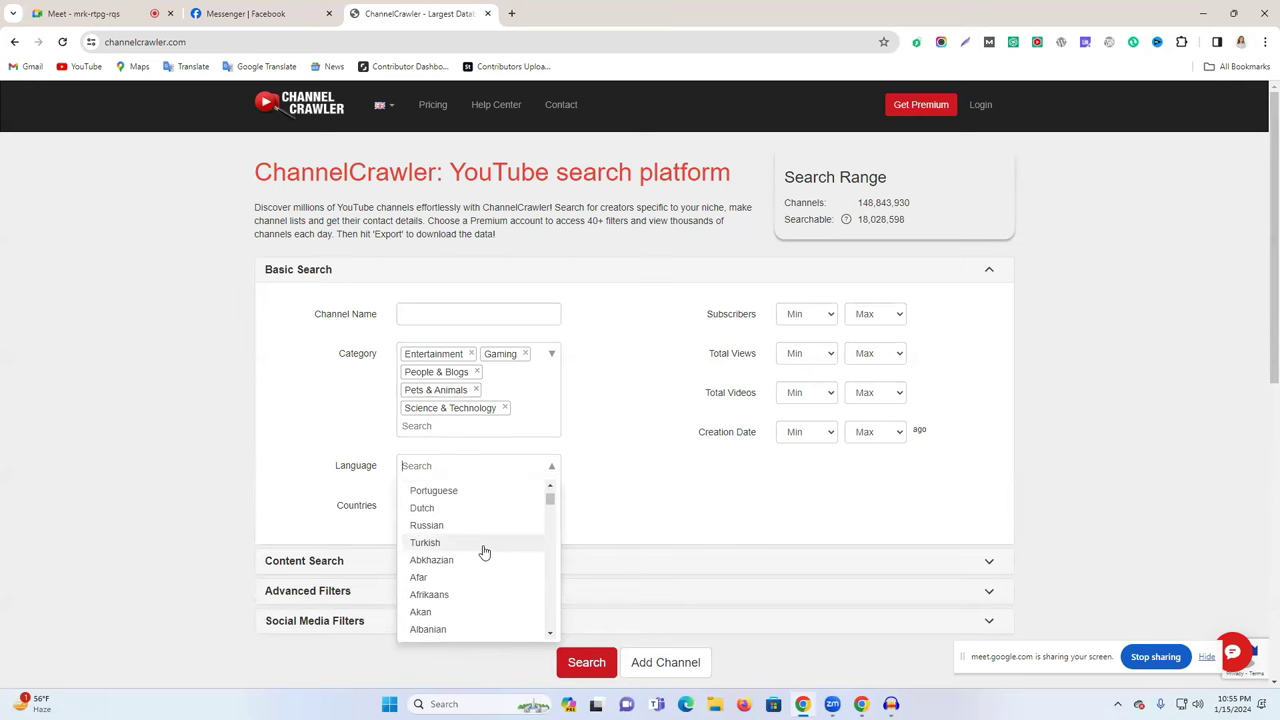
{"action": "scroll", "coordinate": [484, 552], "scroll_direction": "down", "scroll_amount": 4}
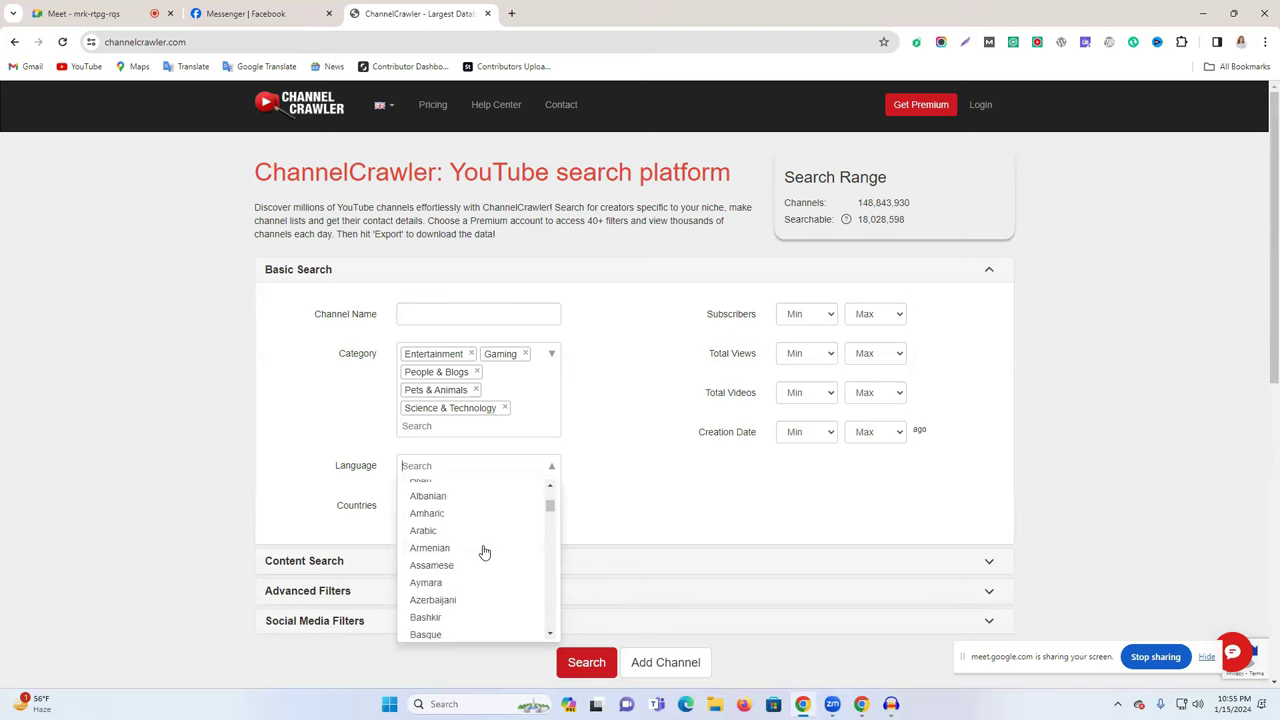
{"action": "scroll", "coordinate": [484, 552], "scroll_direction": "down", "scroll_amount": 5}
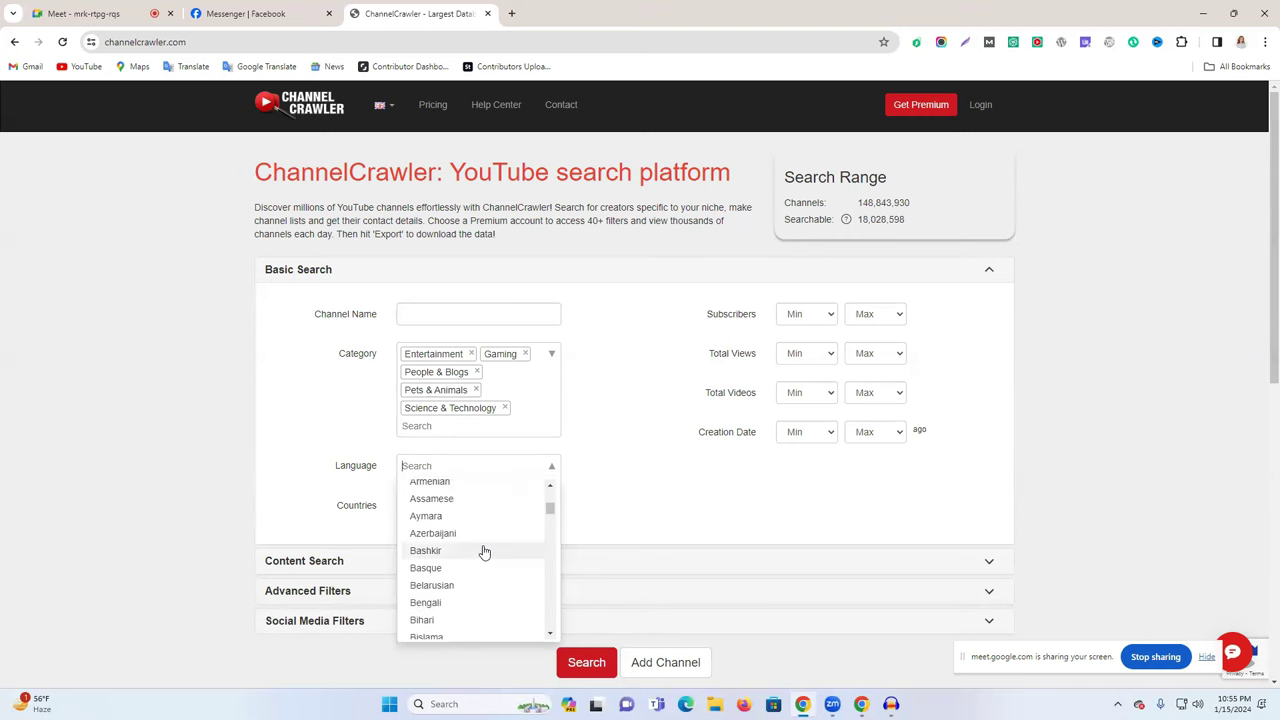
{"action": "scroll", "coordinate": [484, 552], "scroll_direction": "down", "scroll_amount": 2}
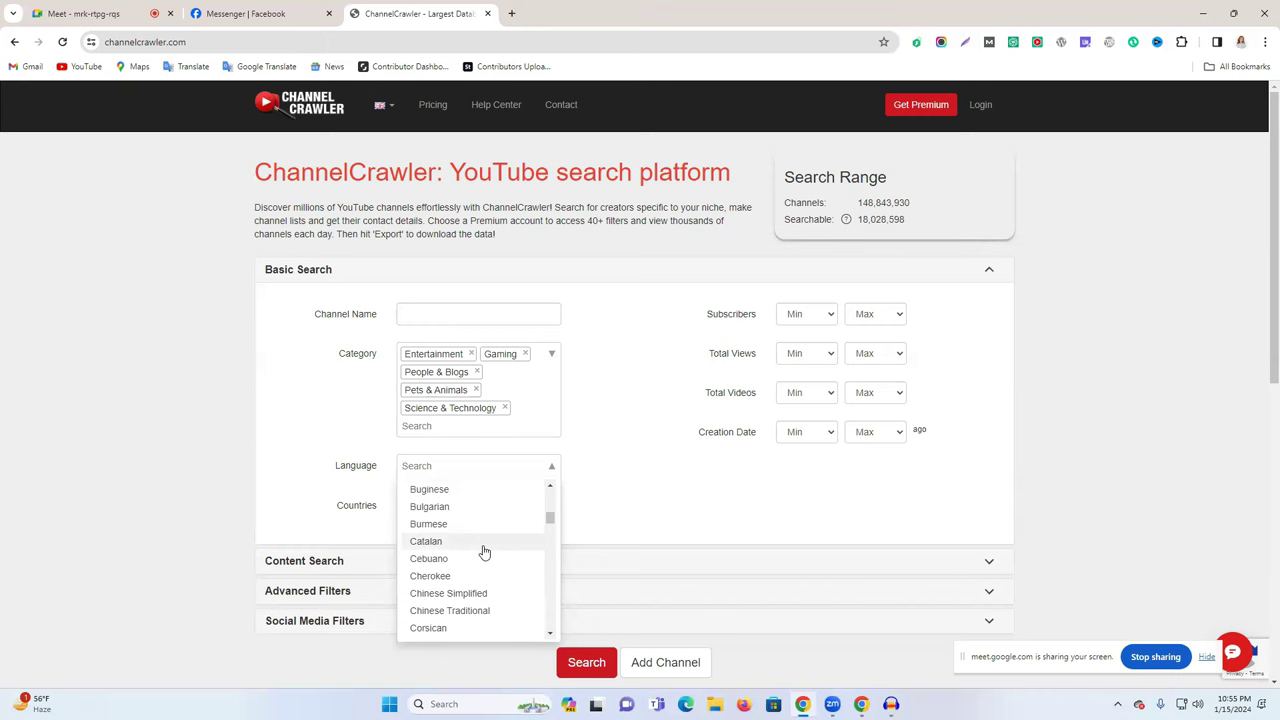
{"action": "scroll", "coordinate": [484, 552], "scroll_direction": "down", "scroll_amount": 13}
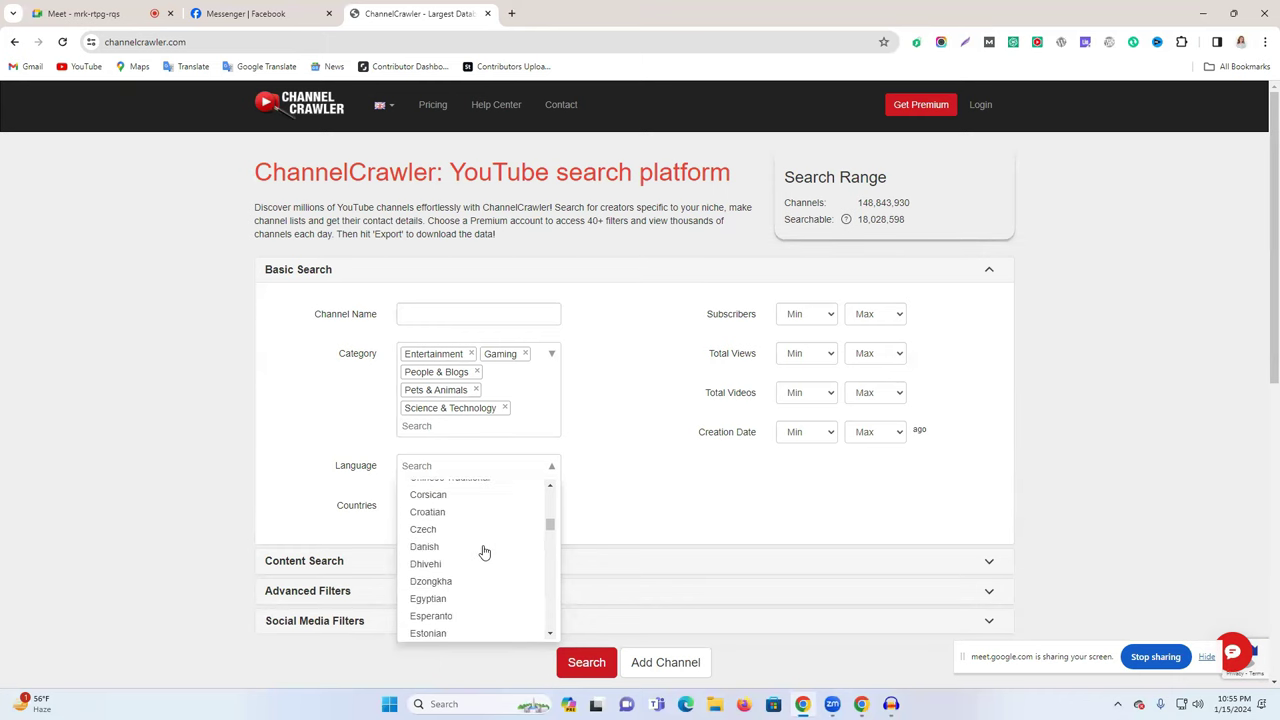
{"action": "scroll", "coordinate": [484, 552], "scroll_direction": "down", "scroll_amount": 6}
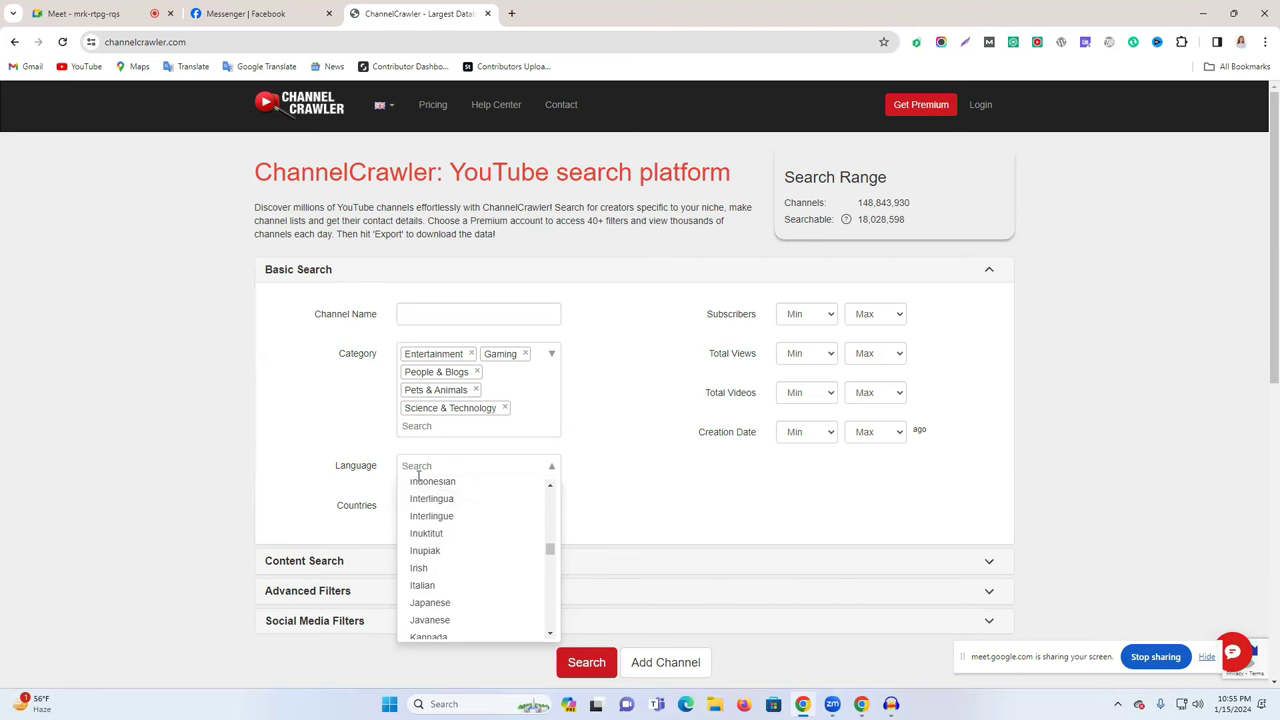
{"action": "left_click", "coordinate": [1205, 18]}
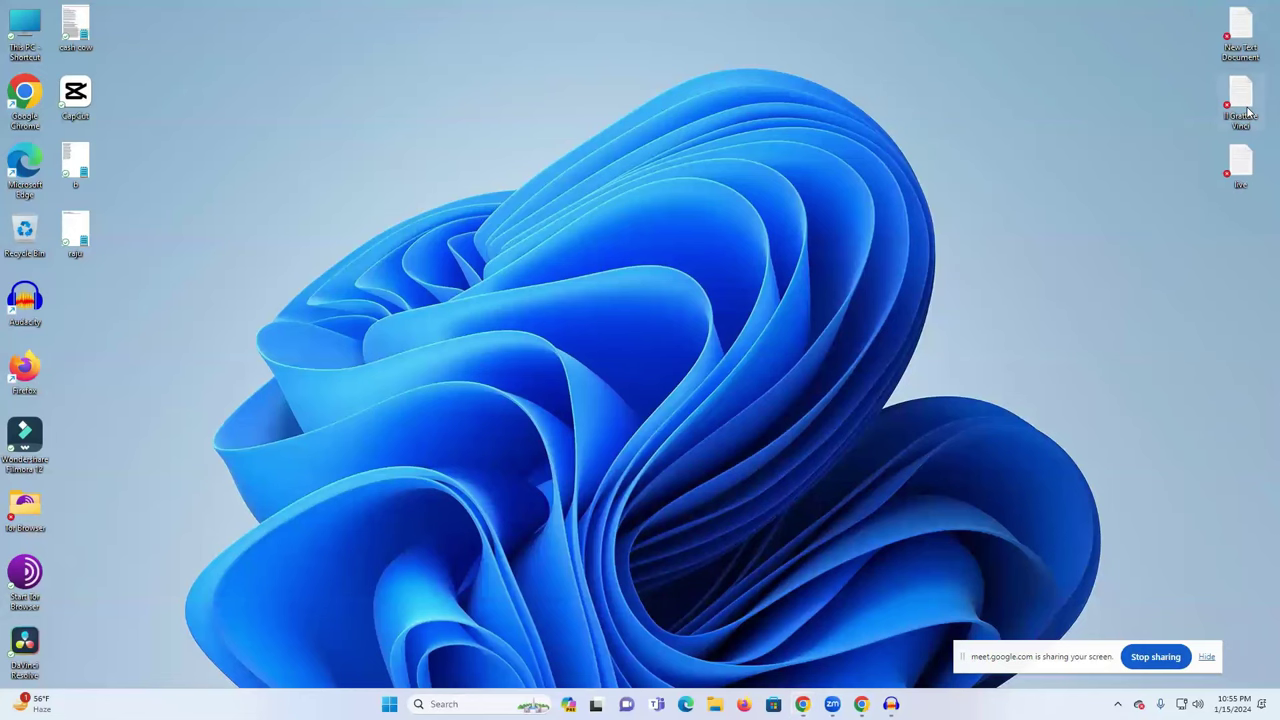
- Open the screenshot-links text file in a maximized Notepad and copy its last prnt.sc link
{"action": "double_click", "coordinate": [1247, 112]}
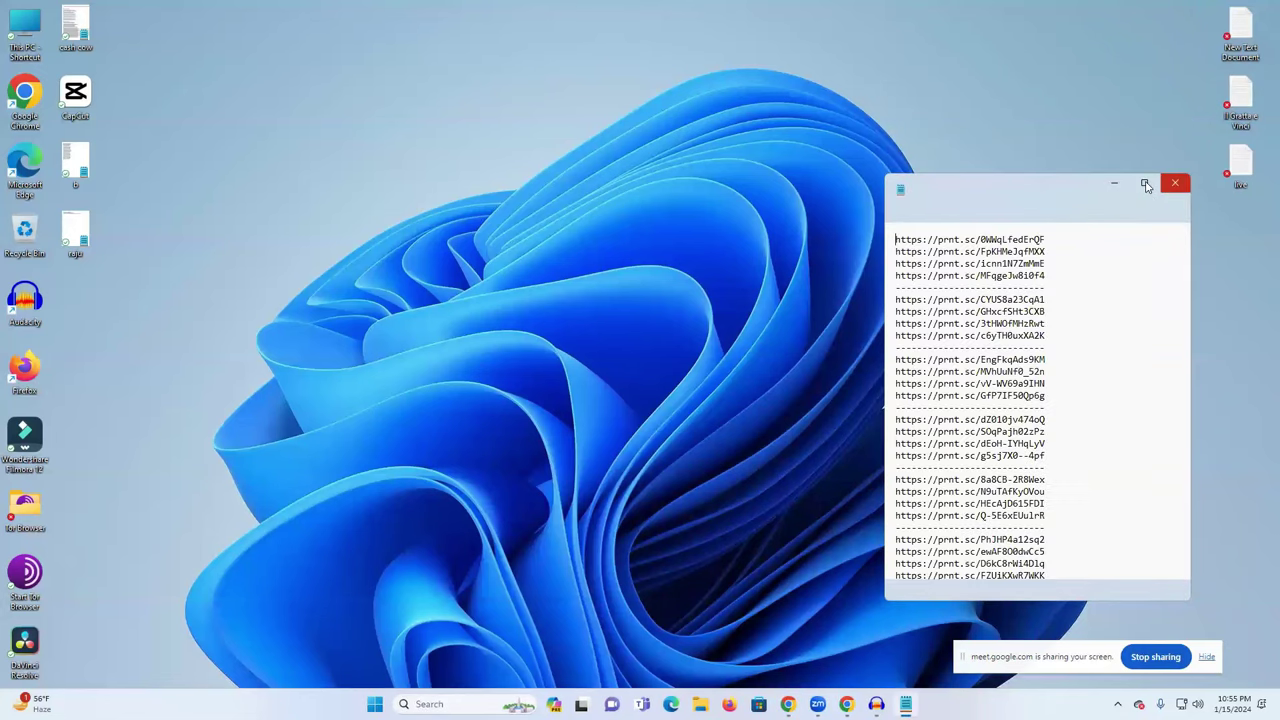
{"action": "left_click", "coordinate": [1146, 186]}
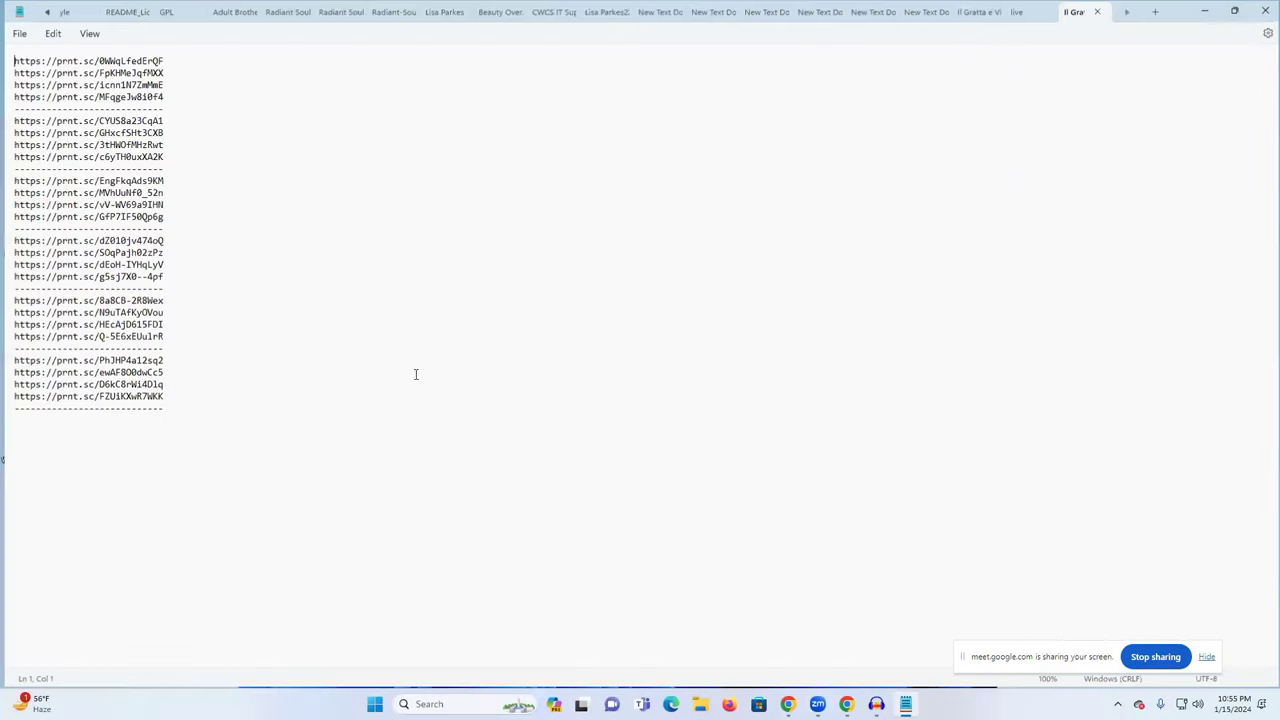
{"action": "triple_click", "coordinate": [122, 396]}
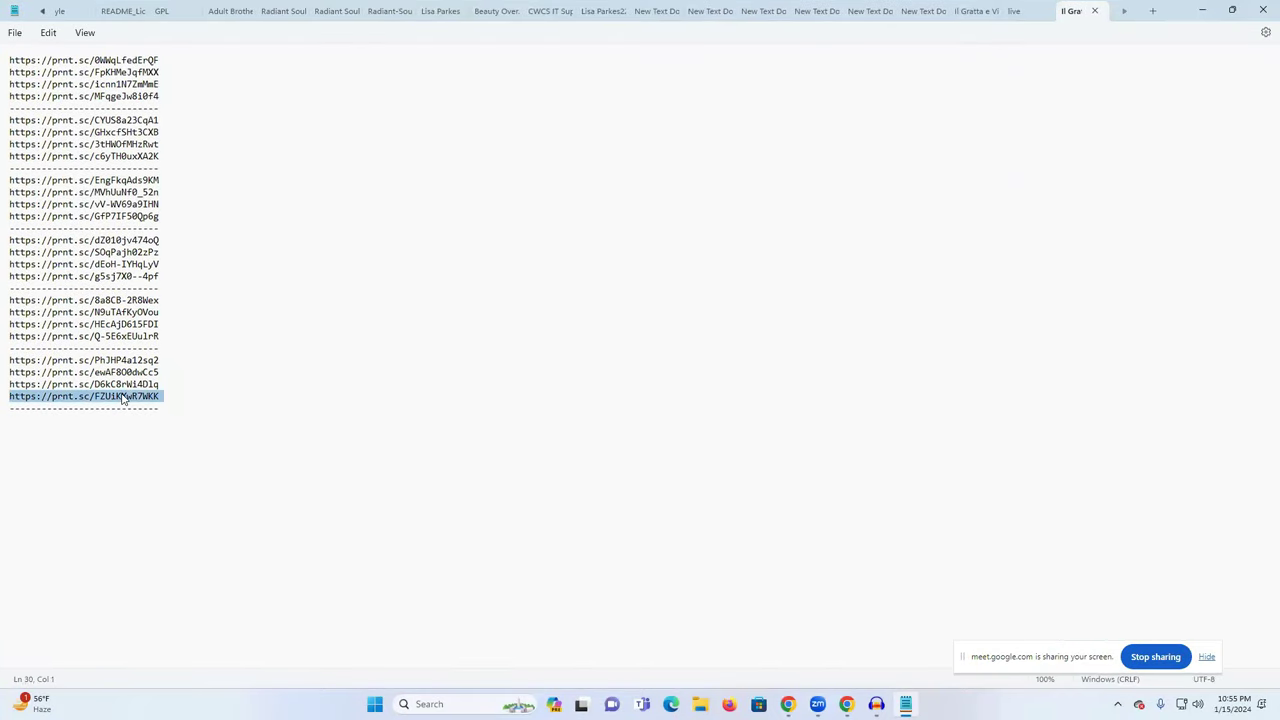
{"action": "left_click", "coordinate": [846, 704]}
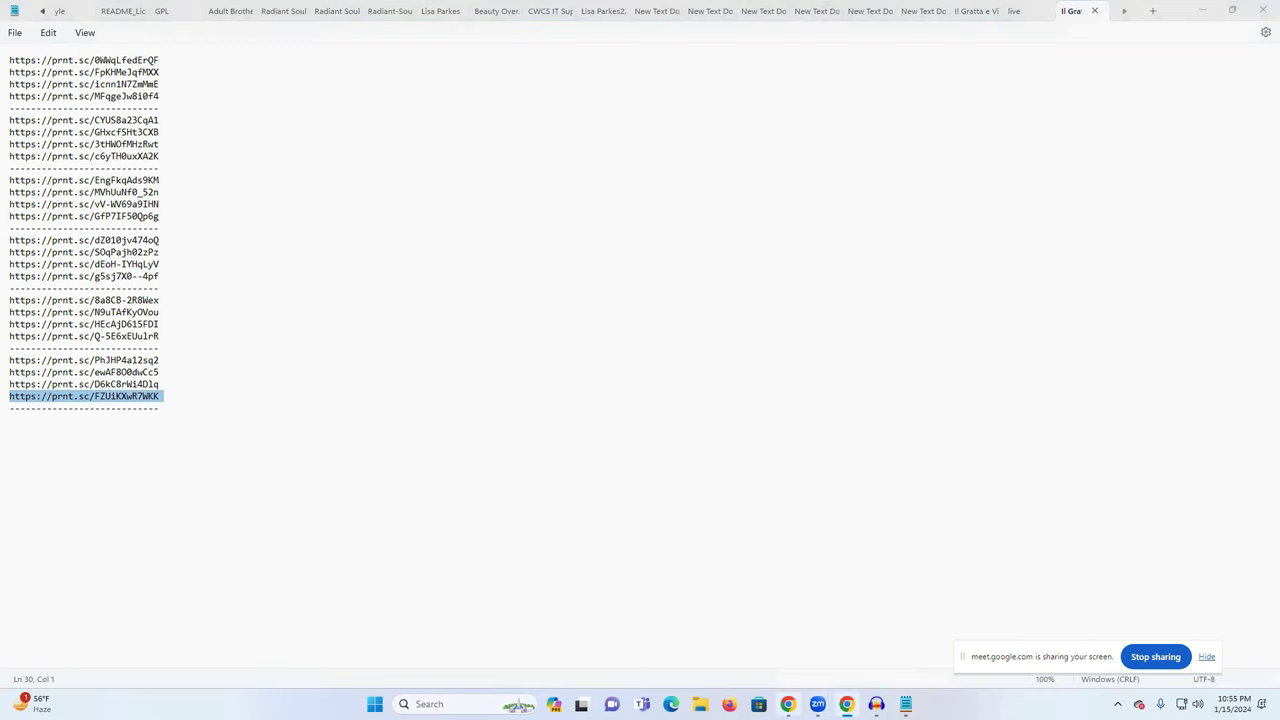
- Paste the copied screenshot link into a new tab, then close it and return to ChannelCrawler
{"action": "key", "text": "ctrl+t"}
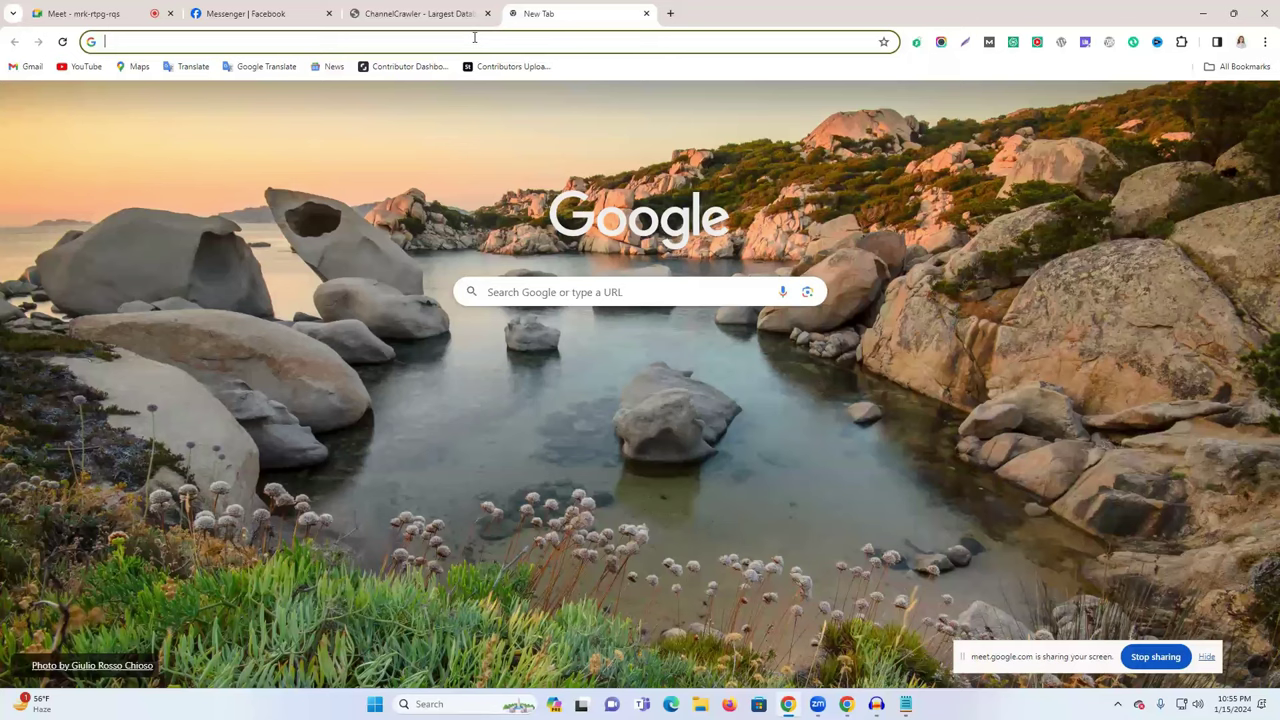
{"action": "type", "text": "https://prnt.sc/FZUiKXwR7WKK"}
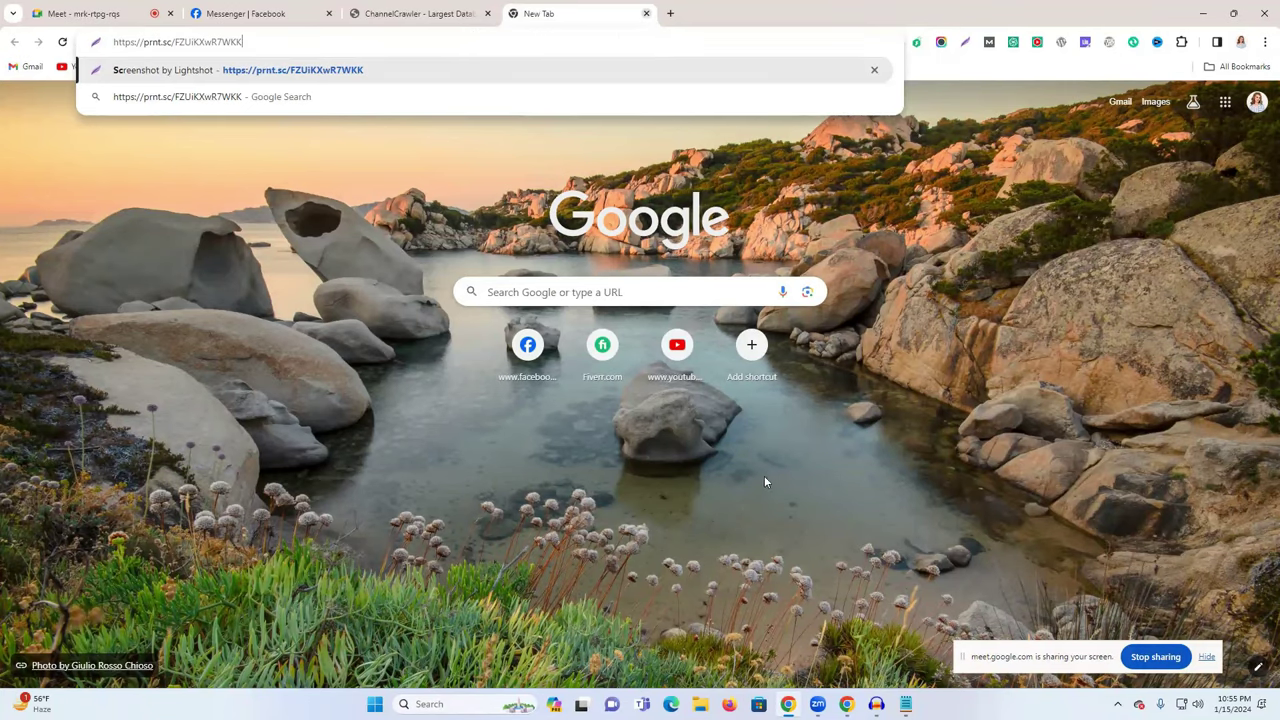
{"action": "key", "text": "ctrl+w"}
{"action": "left_click", "coordinate": [254, 357]}
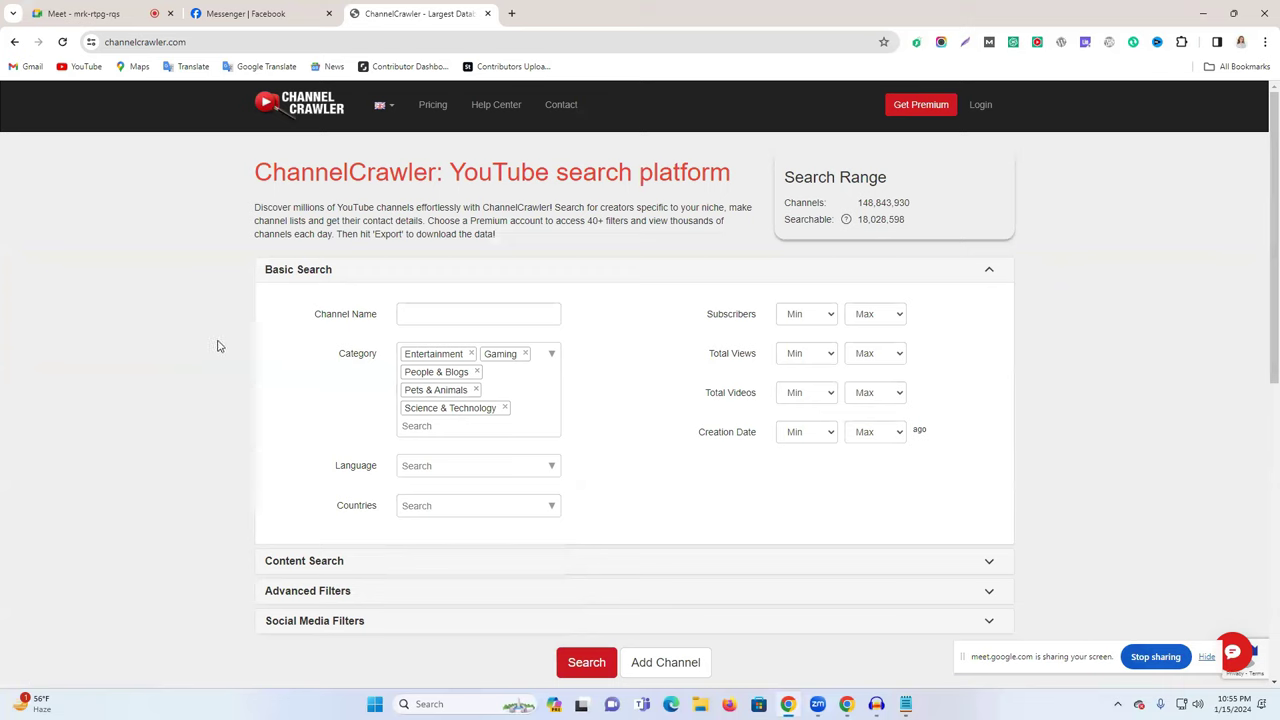
- Add English and Spanish to the Language filter
{"action": "scroll", "coordinate": [422, 430], "scroll_direction": "down", "scroll_amount": 1}
{"action": "left_click", "coordinate": [433, 399]}
{"action": "scroll", "coordinate": [463, 460], "scroll_direction": "up", "scroll_amount": 10}
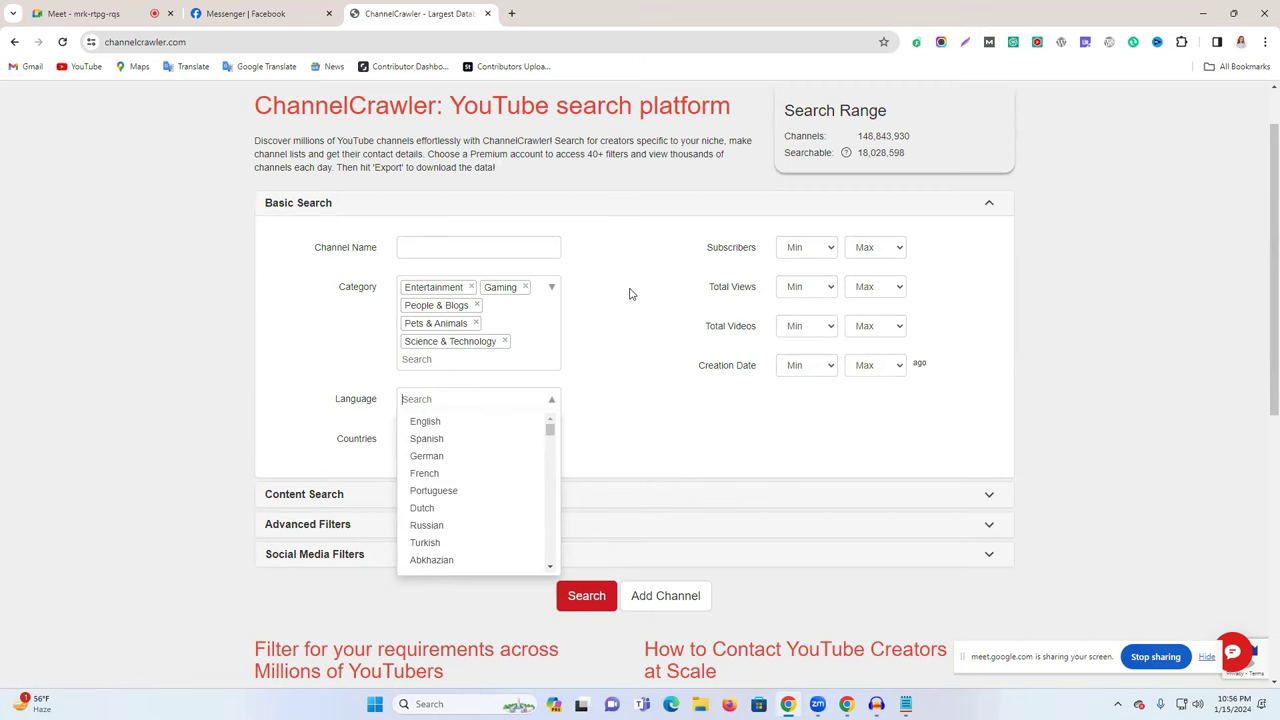
{"action": "left_click", "coordinate": [452, 423]}
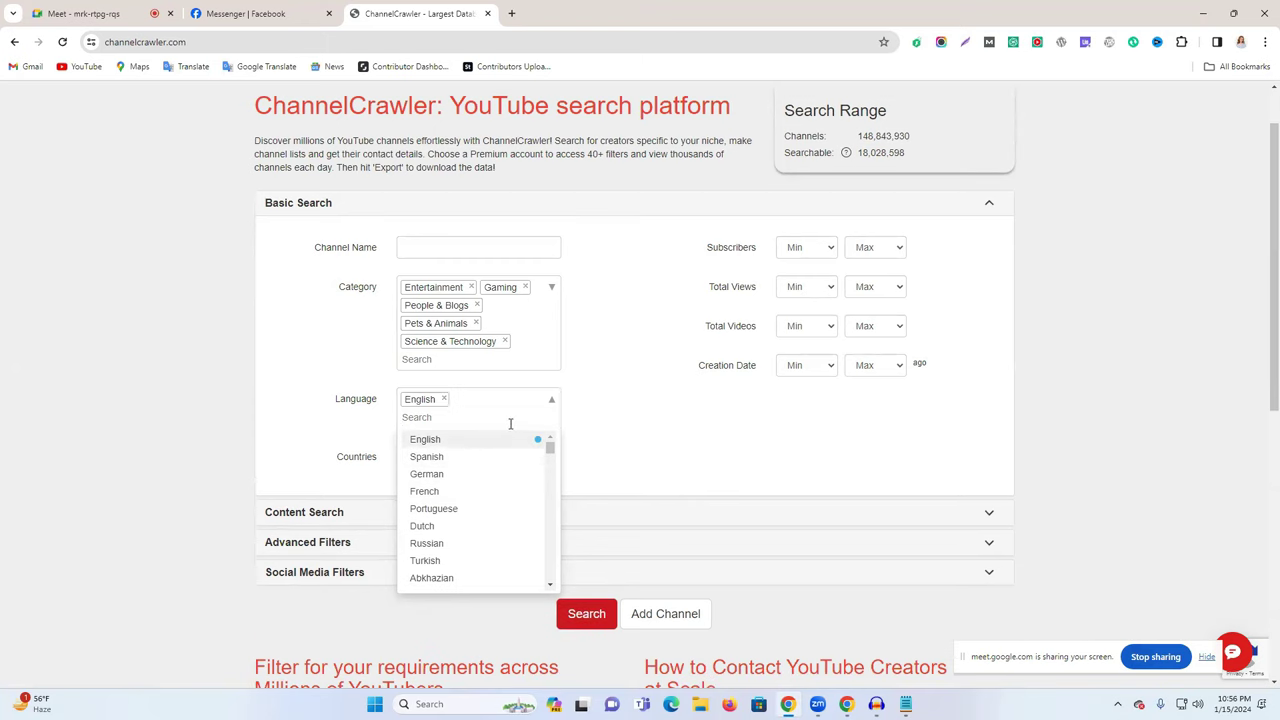
{"action": "left_click", "coordinate": [452, 459]}
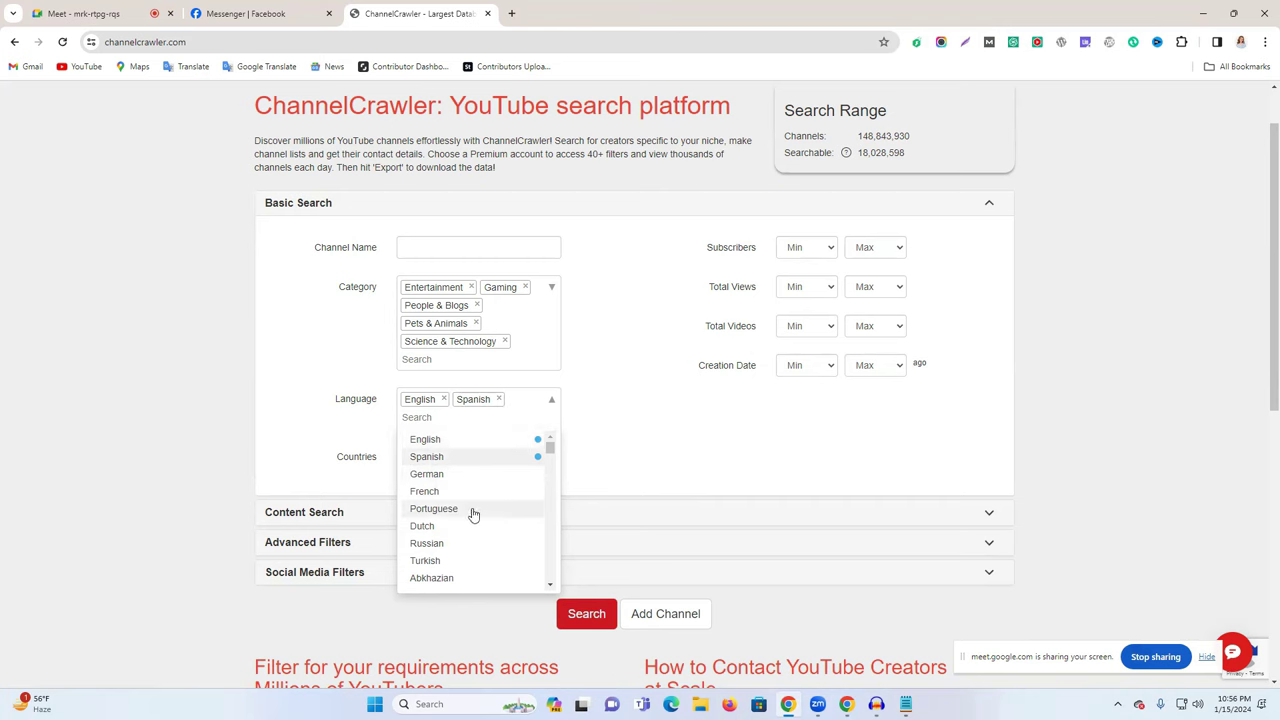
- Add Dutch to the languages and close the language list
{"action": "scroll", "coordinate": [478, 515], "scroll_direction": "down", "scroll_amount": 1}
{"action": "left_click", "coordinate": [451, 462]}
{"action": "scroll", "coordinate": [474, 480], "scroll_direction": "down", "scroll_amount": 2}
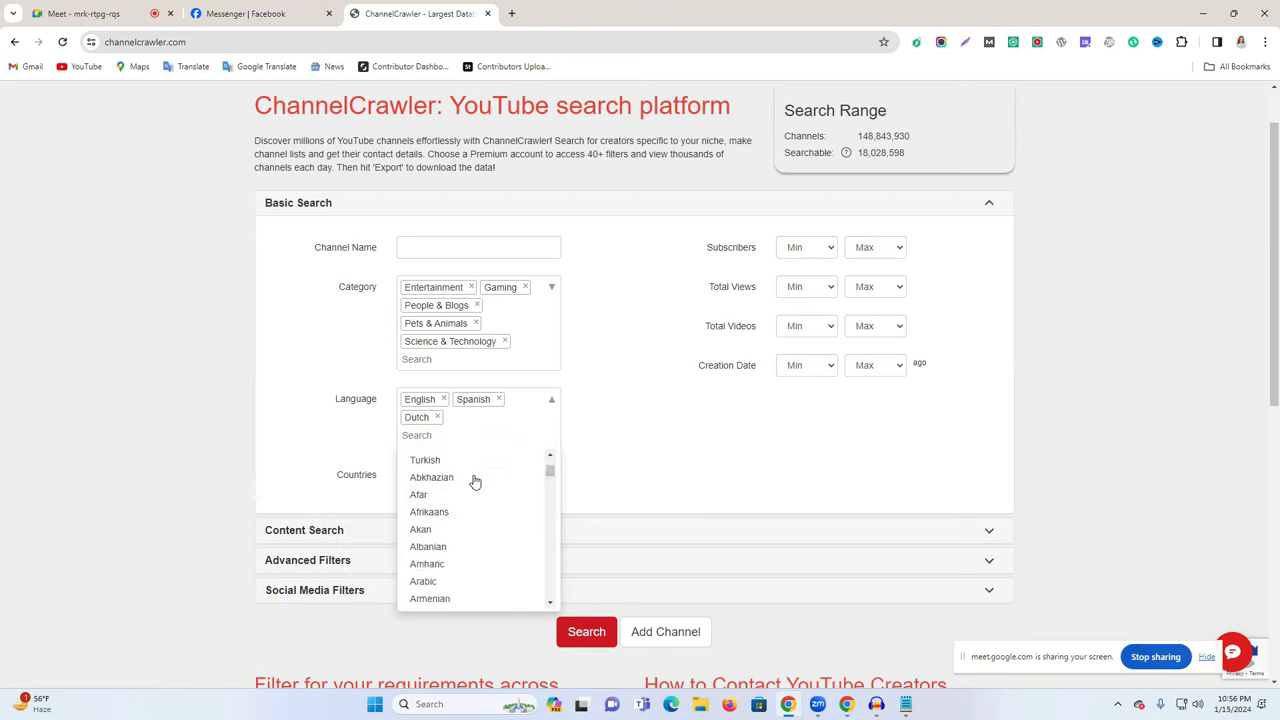
{"action": "scroll", "coordinate": [470, 555], "scroll_direction": "down", "scroll_amount": 4}
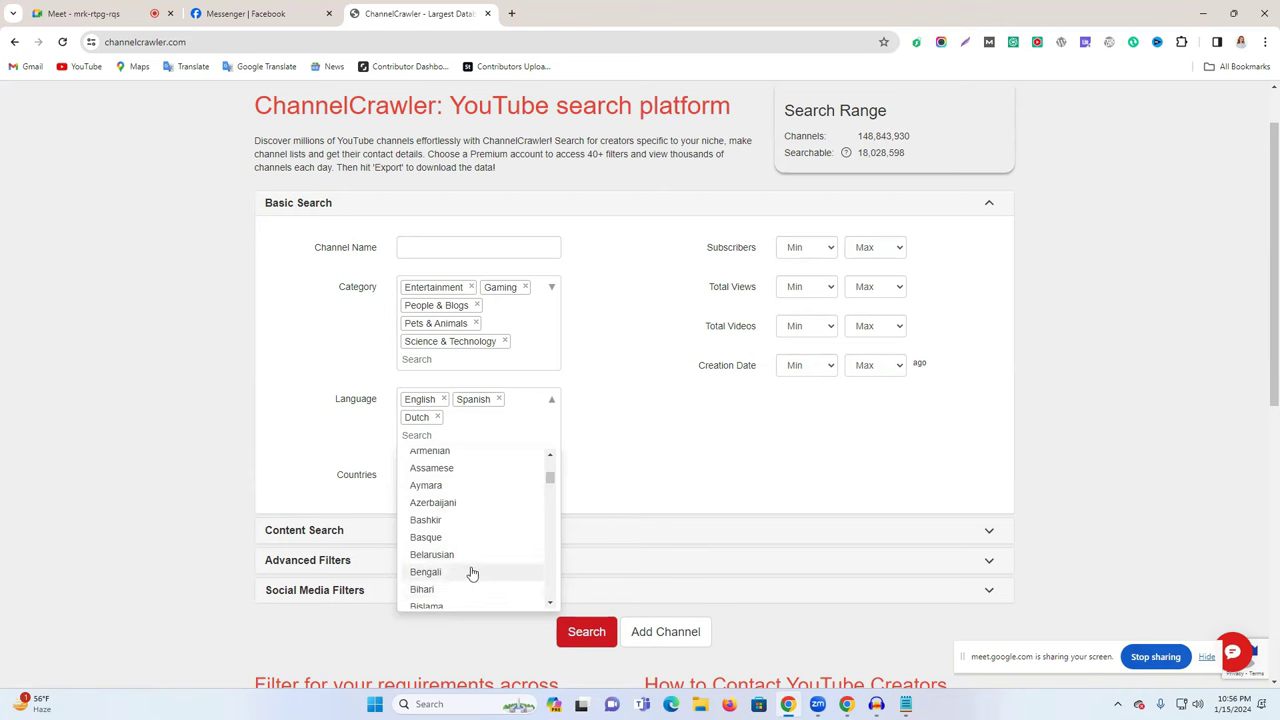
{"action": "scroll", "coordinate": [470, 570], "scroll_direction": "down", "scroll_amount": 10}
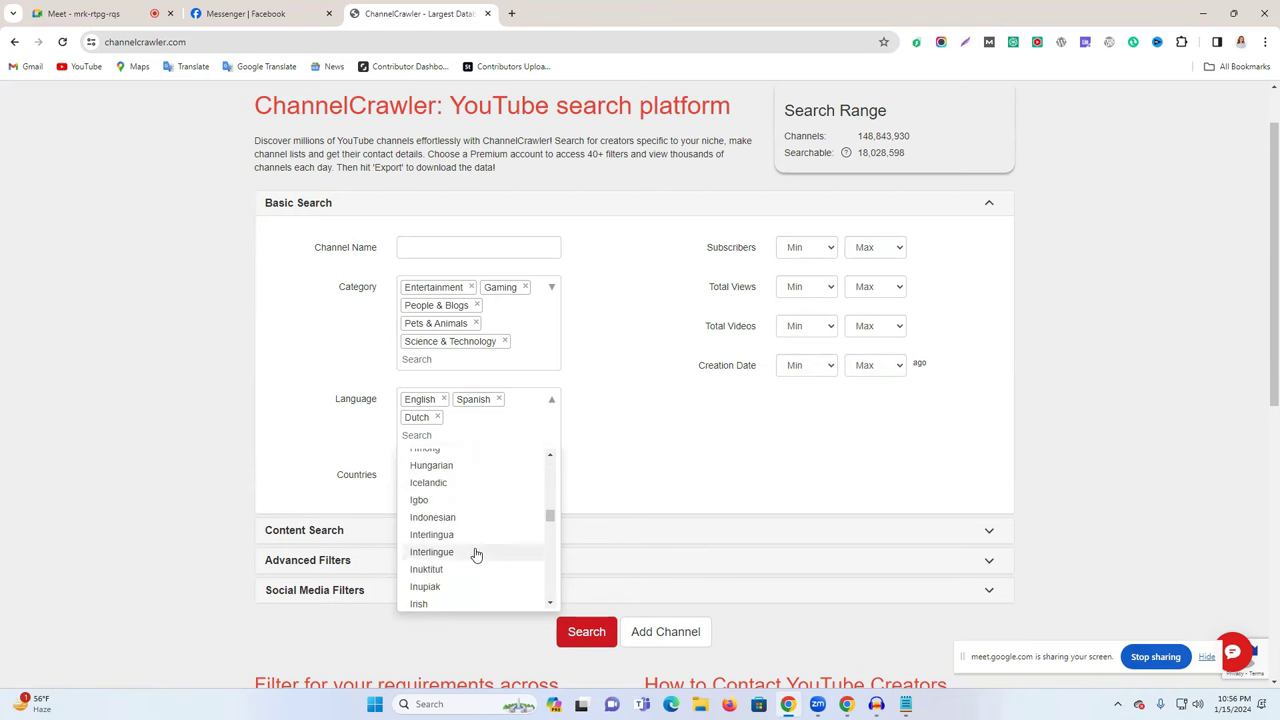
{"action": "scroll", "coordinate": [447, 528], "scroll_direction": "down", "scroll_amount": 10}
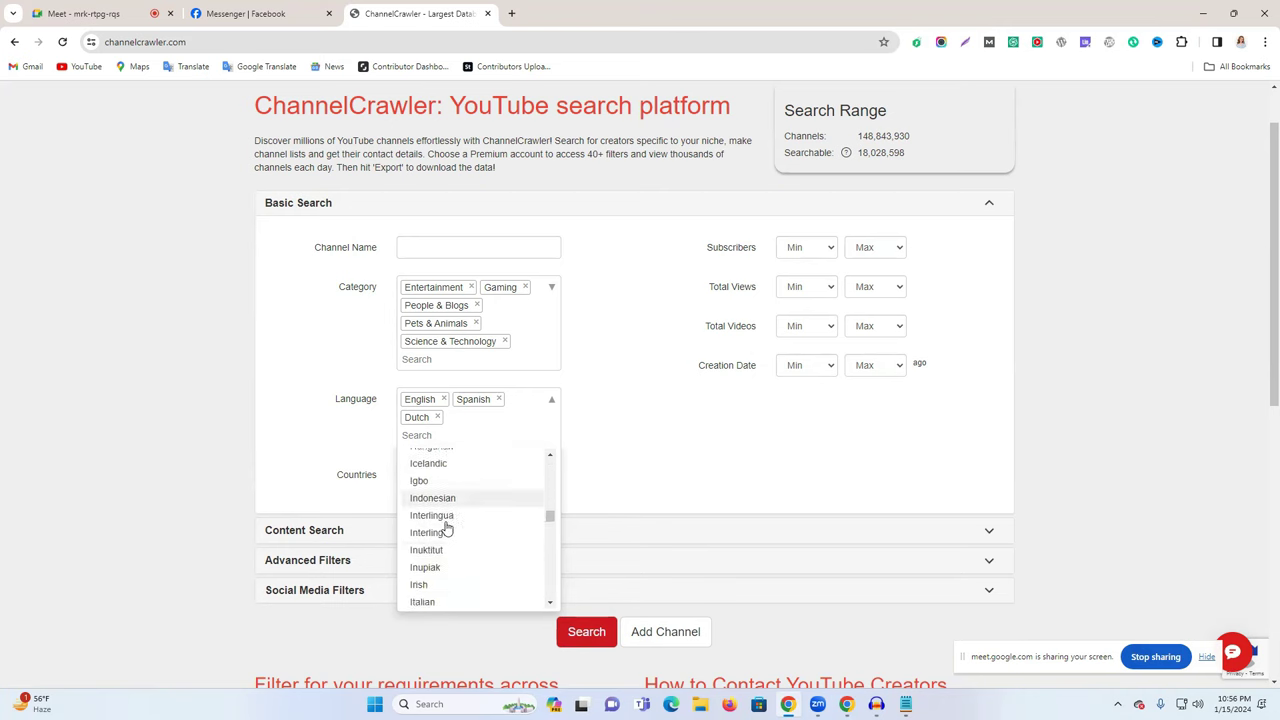
{"action": "scroll", "coordinate": [447, 530], "scroll_direction": "up", "scroll_amount": 15}
{"action": "scroll", "coordinate": [466, 553], "scroll_direction": "up", "scroll_amount": 8}
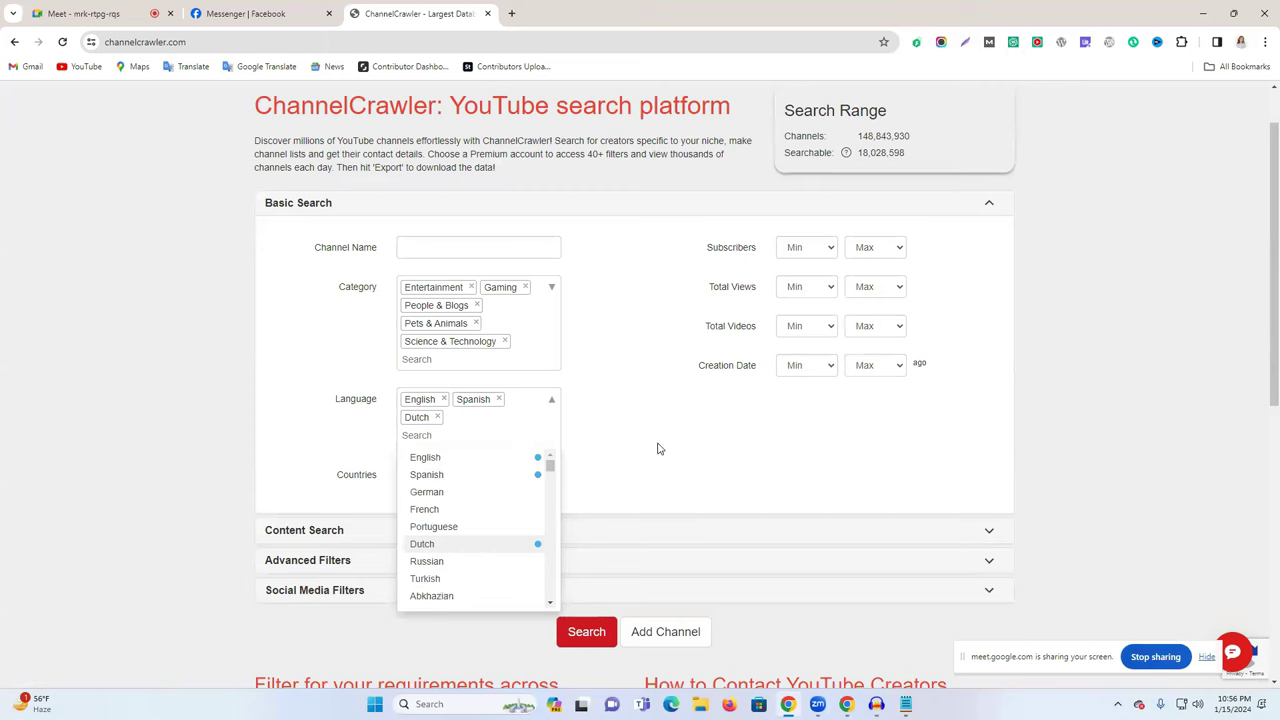
{"action": "left_click", "coordinate": [657, 449]}
- Add United States, United Kingdom, Canada and Australia to the Countries filter
{"action": "left_click", "coordinate": [463, 480]}
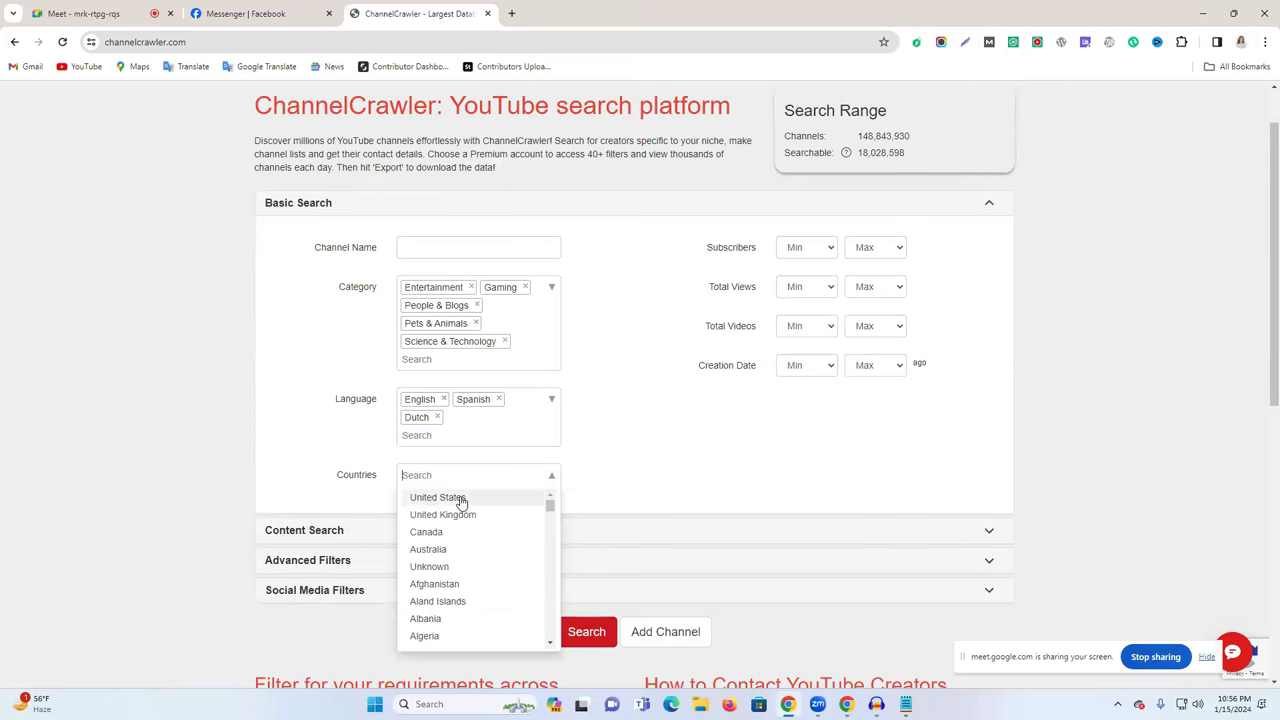
{"action": "left_click", "coordinate": [437, 497]}
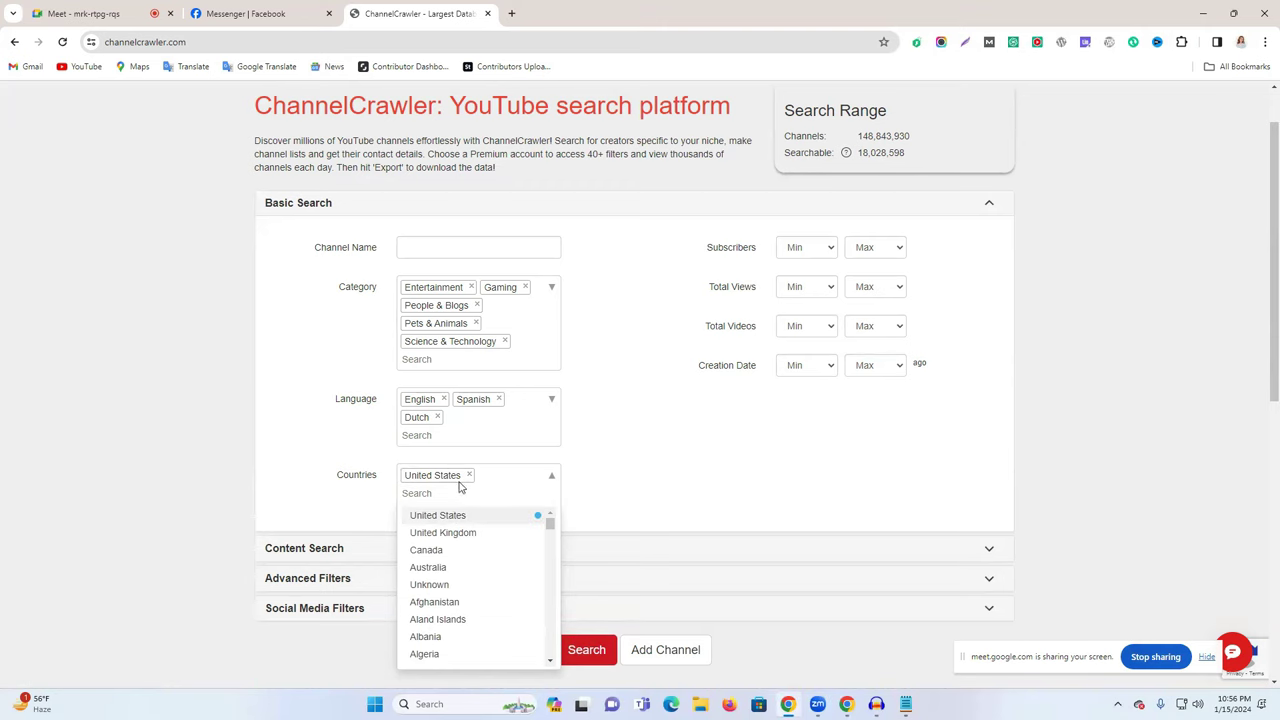
{"action": "left_click", "coordinate": [441, 533]}
{"action": "left_click", "coordinate": [432, 572]}
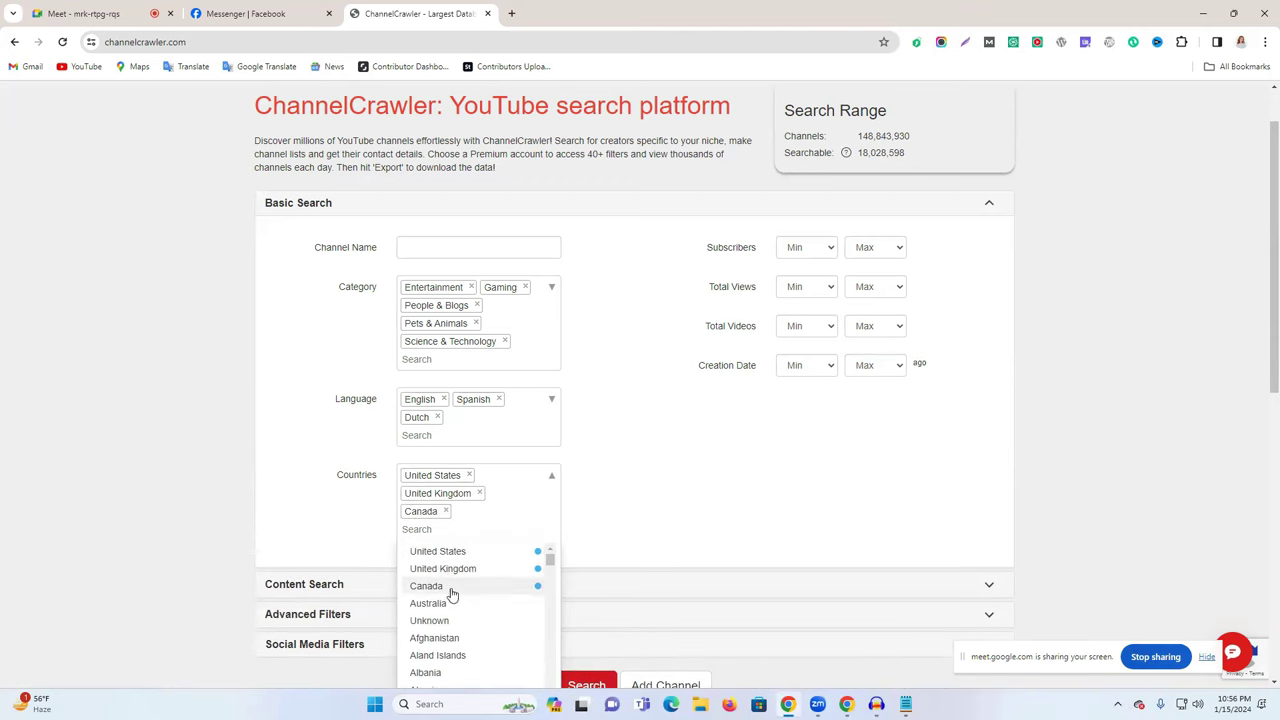
{"action": "left_click", "coordinate": [450, 603]}
- Add Germany to the countries and close the country list
{"action": "scroll", "coordinate": [555, 578], "scroll_direction": "down", "scroll_amount": 2}
{"action": "scroll", "coordinate": [465, 515], "scroll_direction": "down", "scroll_amount": 6}
{"action": "scroll", "coordinate": [459, 512], "scroll_direction": "down", "scroll_amount": 14}
{"action": "scroll", "coordinate": [459, 510], "scroll_direction": "up", "scroll_amount": 5}
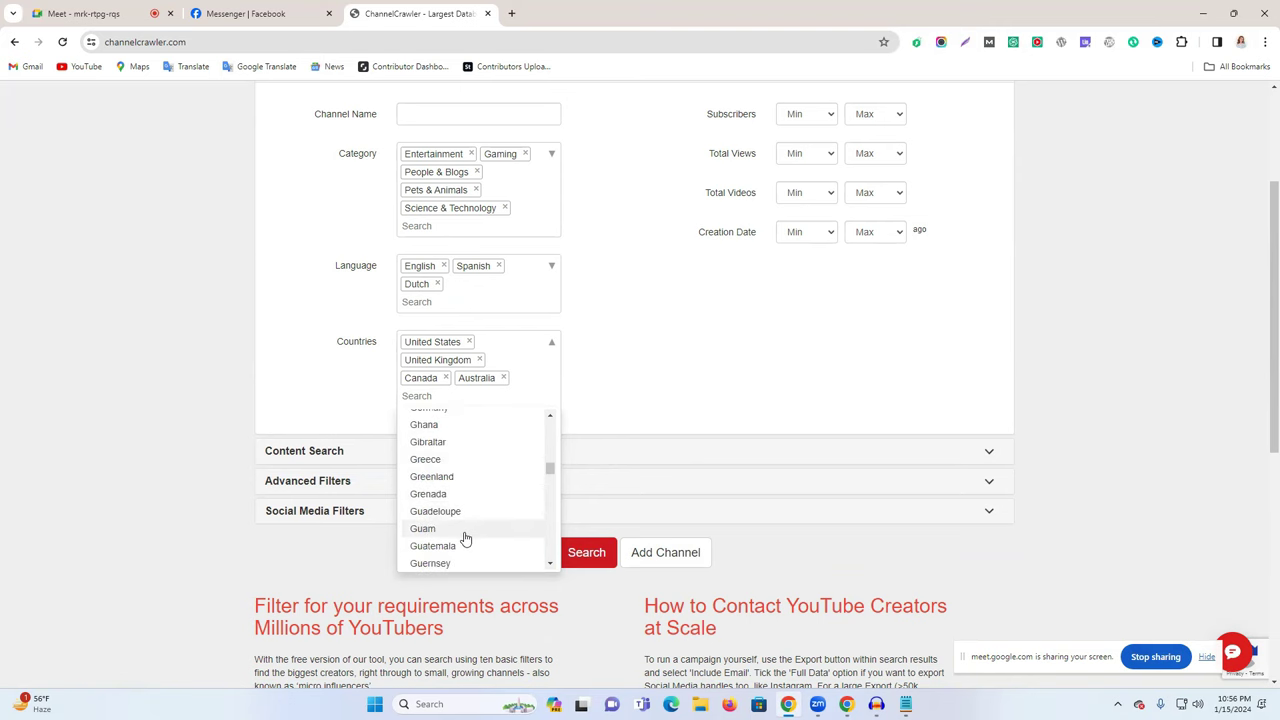
{"action": "scroll", "coordinate": [455, 487], "scroll_direction": "up", "scroll_amount": 2}
{"action": "scroll", "coordinate": [455, 483], "scroll_direction": "up", "scroll_amount": 6}
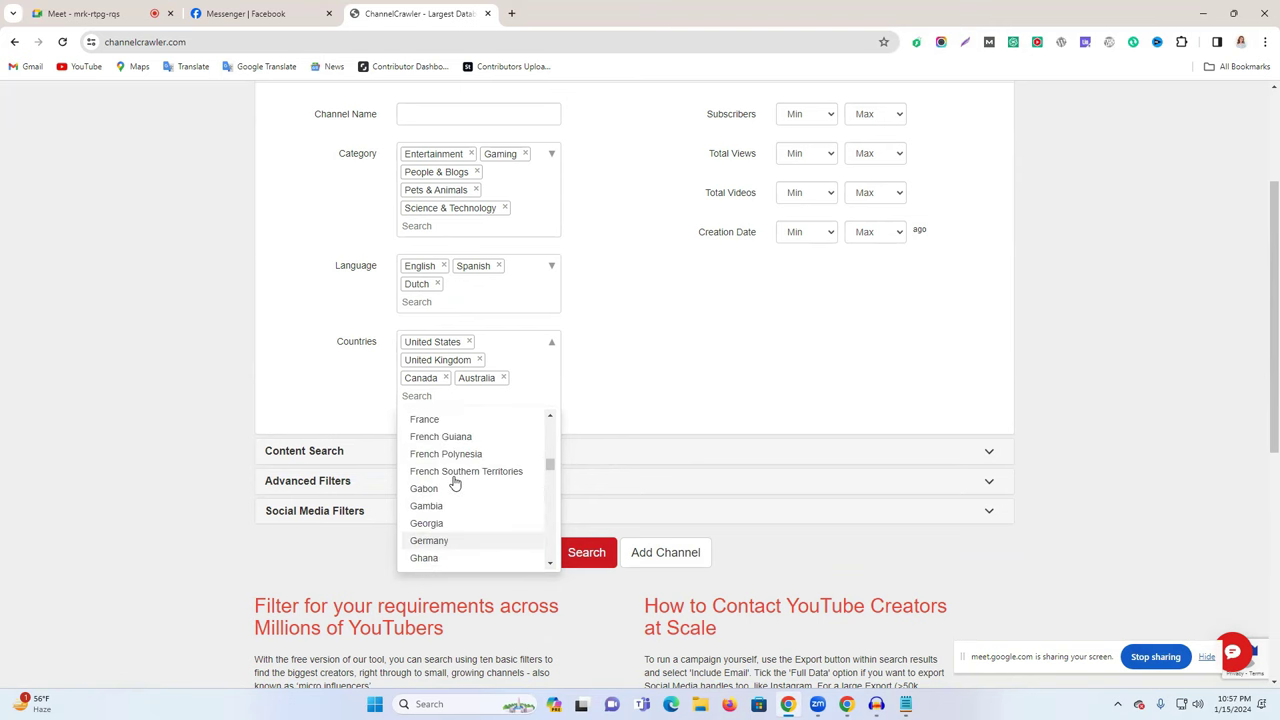
{"action": "scroll", "coordinate": [455, 483], "scroll_direction": "down", "scroll_amount": 10}
{"action": "scroll", "coordinate": [455, 483], "scroll_direction": "down", "scroll_amount": 3}
{"action": "scroll", "coordinate": [455, 483], "scroll_direction": "up", "scroll_amount": 2}
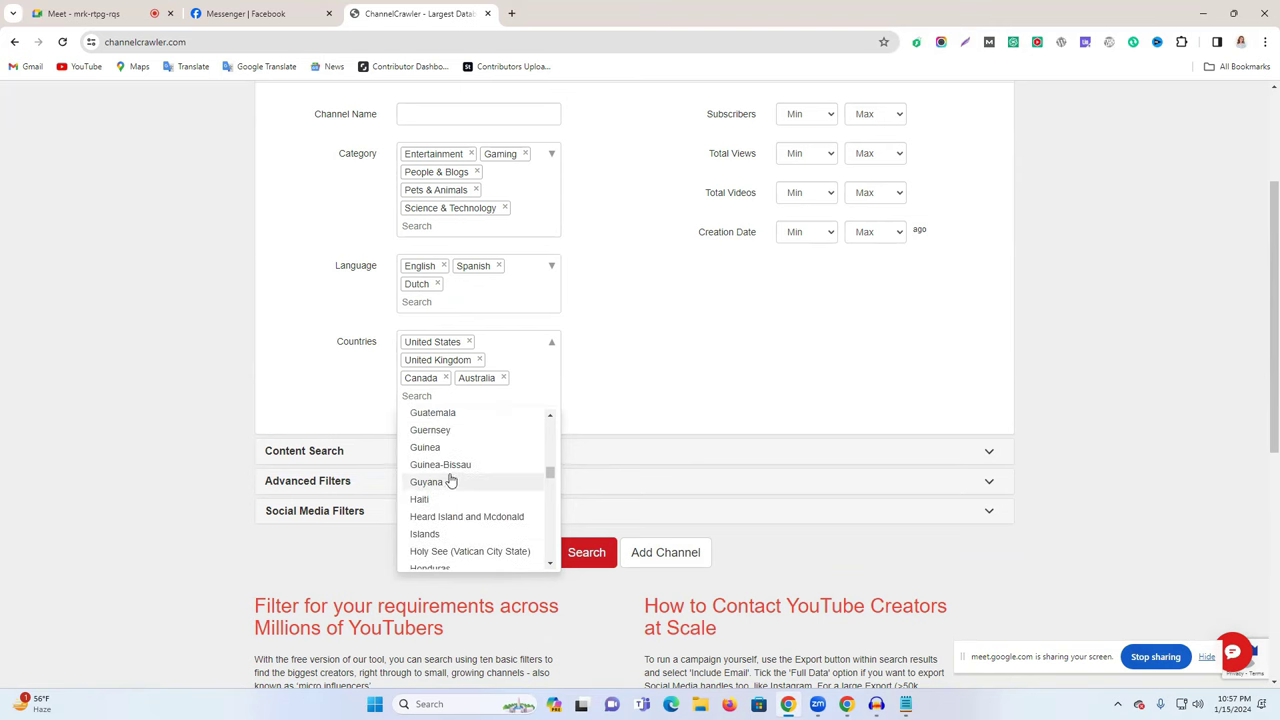
{"action": "scroll", "coordinate": [463, 476], "scroll_direction": "up", "scroll_amount": 1}
{"action": "scroll", "coordinate": [463, 476], "scroll_direction": "up", "scroll_amount": 2}
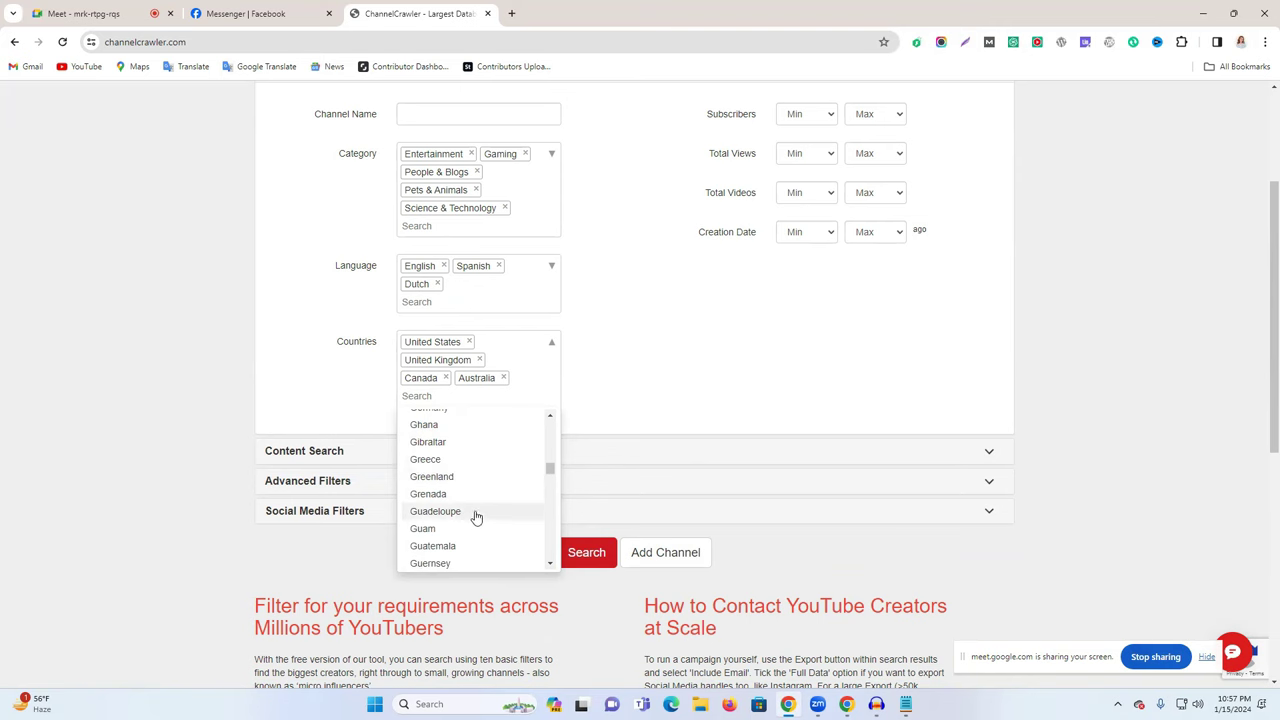
{"action": "scroll", "coordinate": [474, 510], "scroll_direction": "up", "scroll_amount": 3}
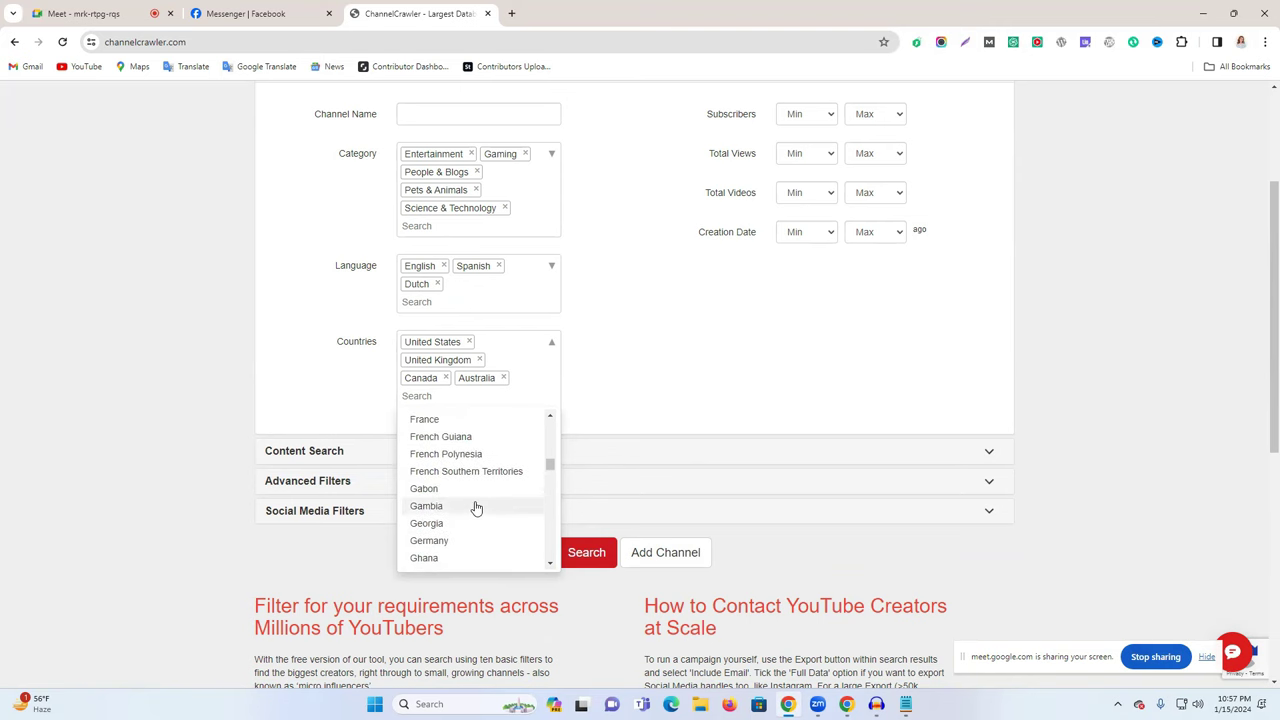
{"action": "left_click", "coordinate": [438, 541]}
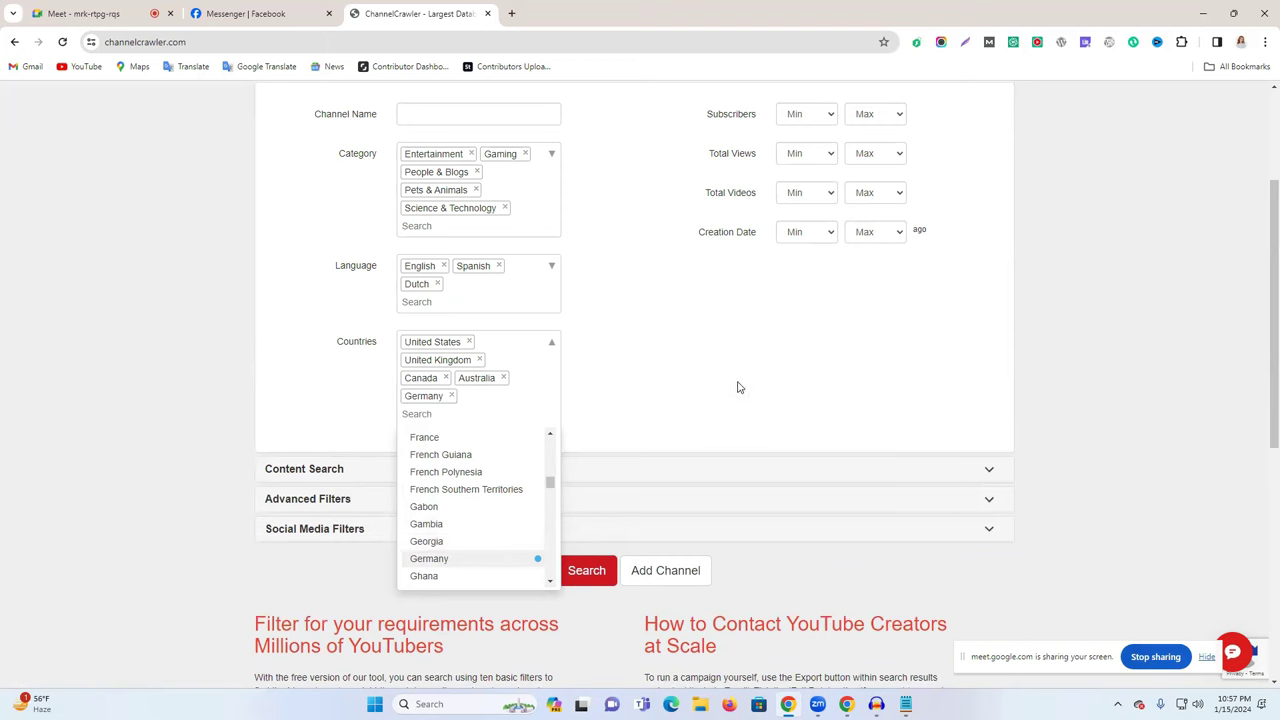
{"action": "left_click", "coordinate": [686, 393]}
- Set the maximum subscribers to 20,000
{"action": "scroll", "coordinate": [604, 404], "scroll_direction": "up", "scroll_amount": 2}
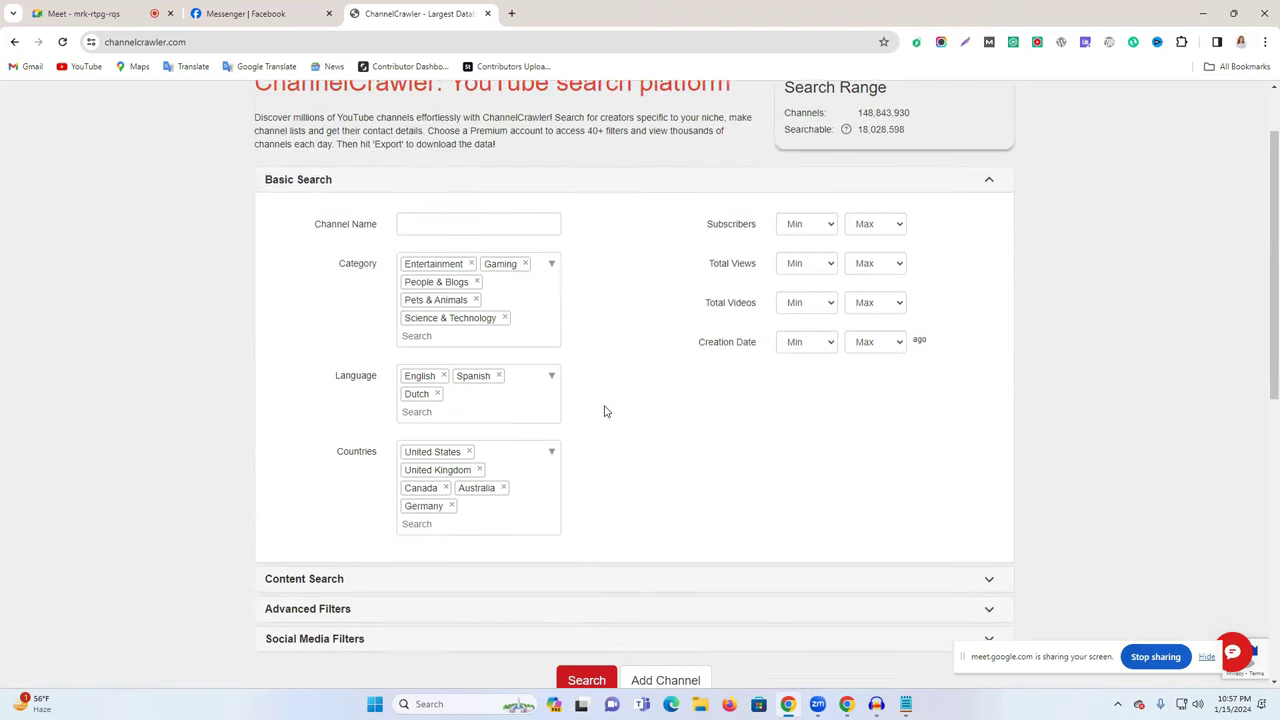
{"action": "left_click", "coordinate": [807, 251]}
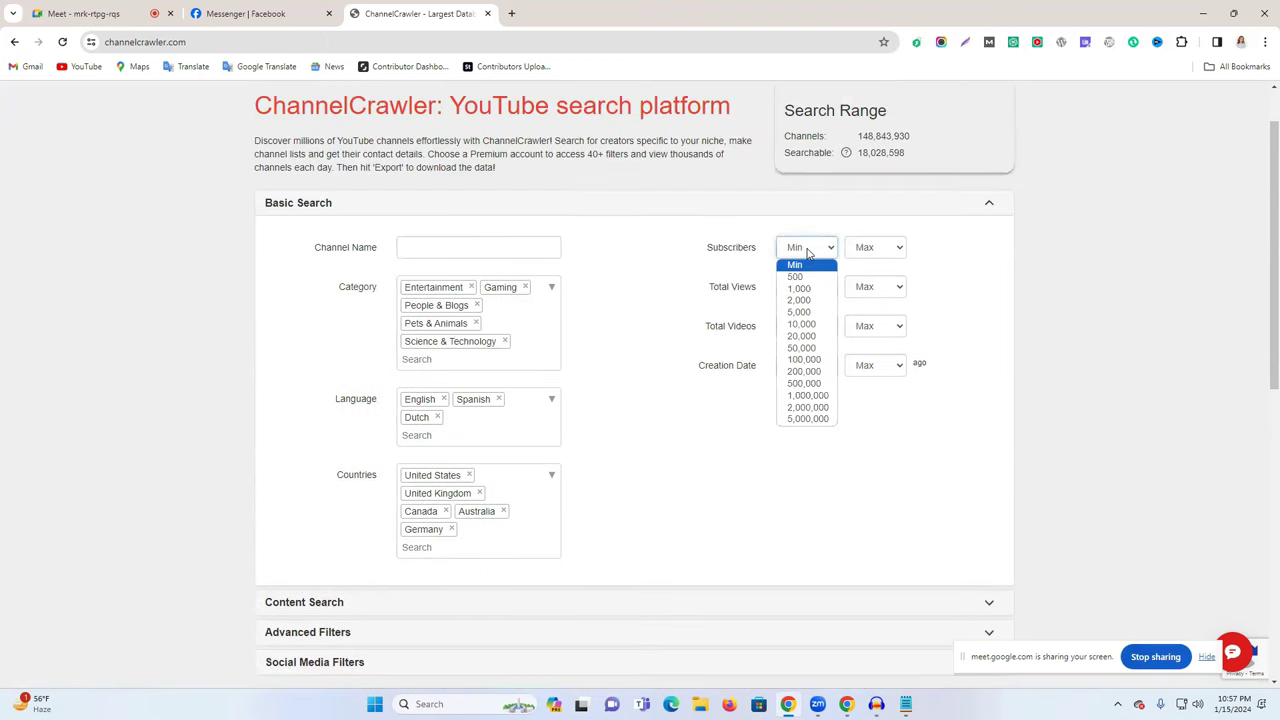
{"action": "left_click", "coordinate": [790, 264]}
{"action": "left_click", "coordinate": [866, 248]}
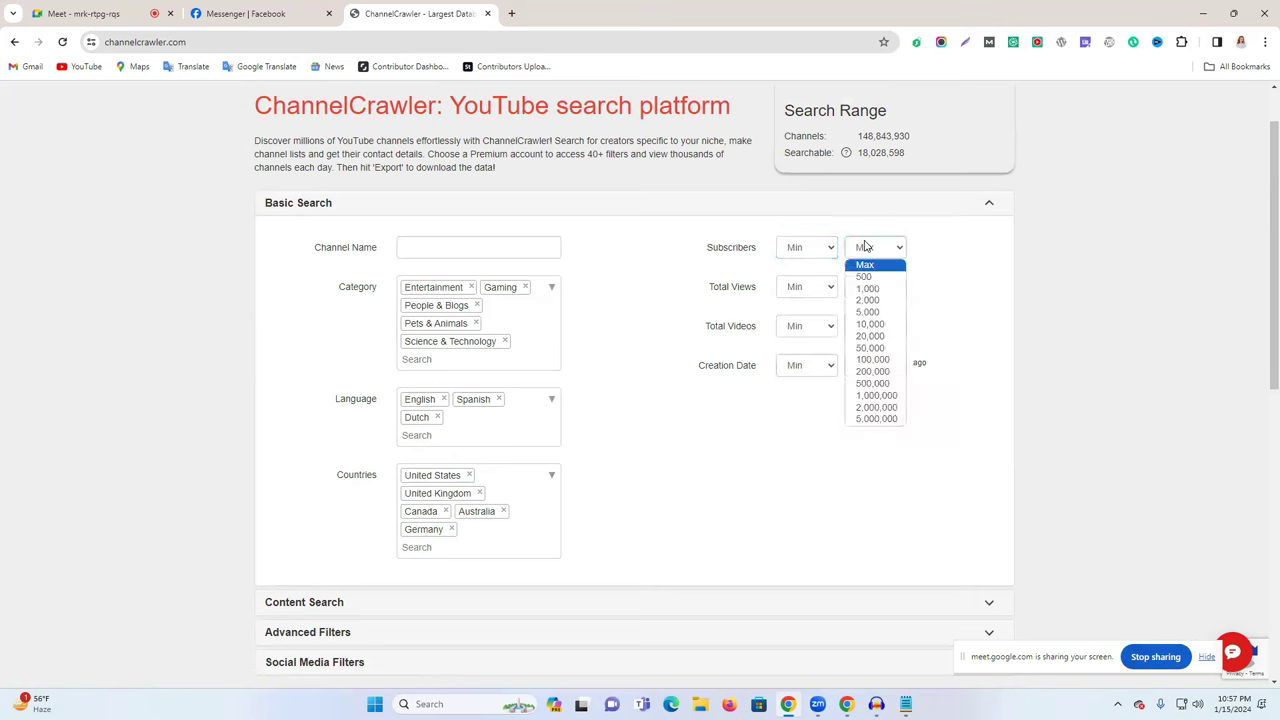
{"action": "left_click", "coordinate": [796, 254]}
{"action": "left_click", "coordinate": [880, 252]}
{"action": "left_click", "coordinate": [870, 324]}
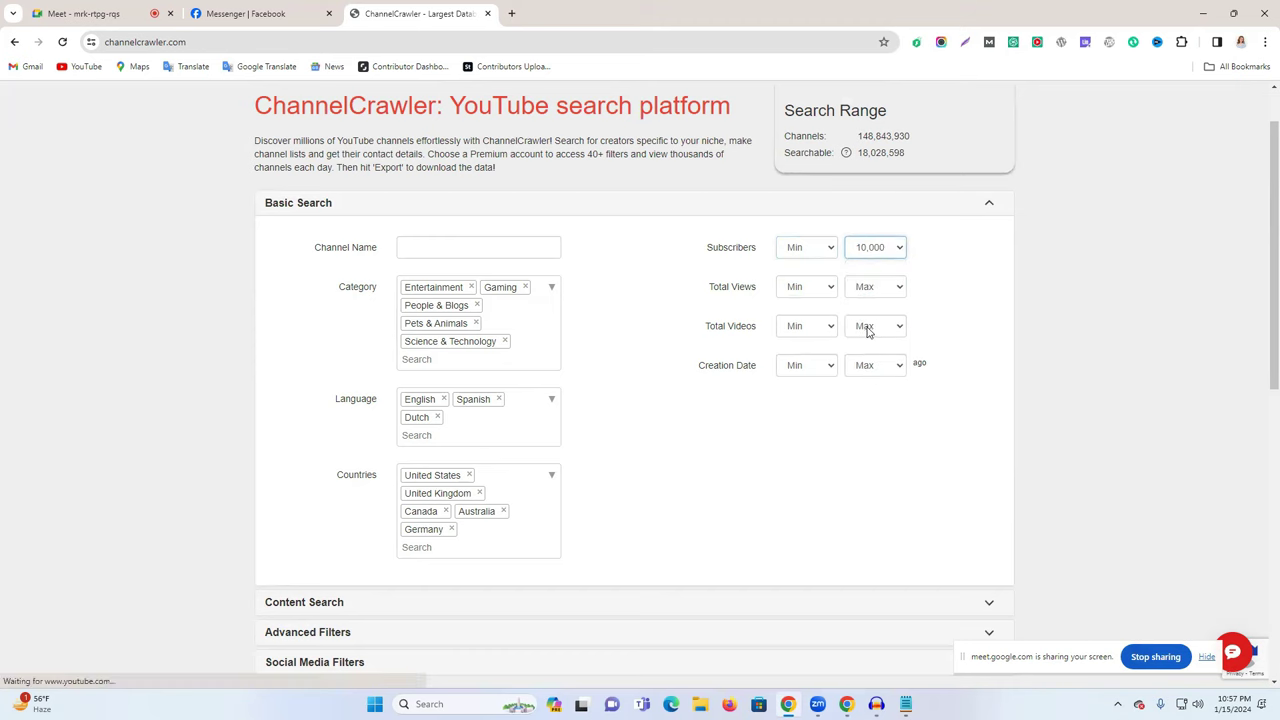
{"action": "left_click", "coordinate": [874, 251]}
{"action": "left_click", "coordinate": [869, 336]}
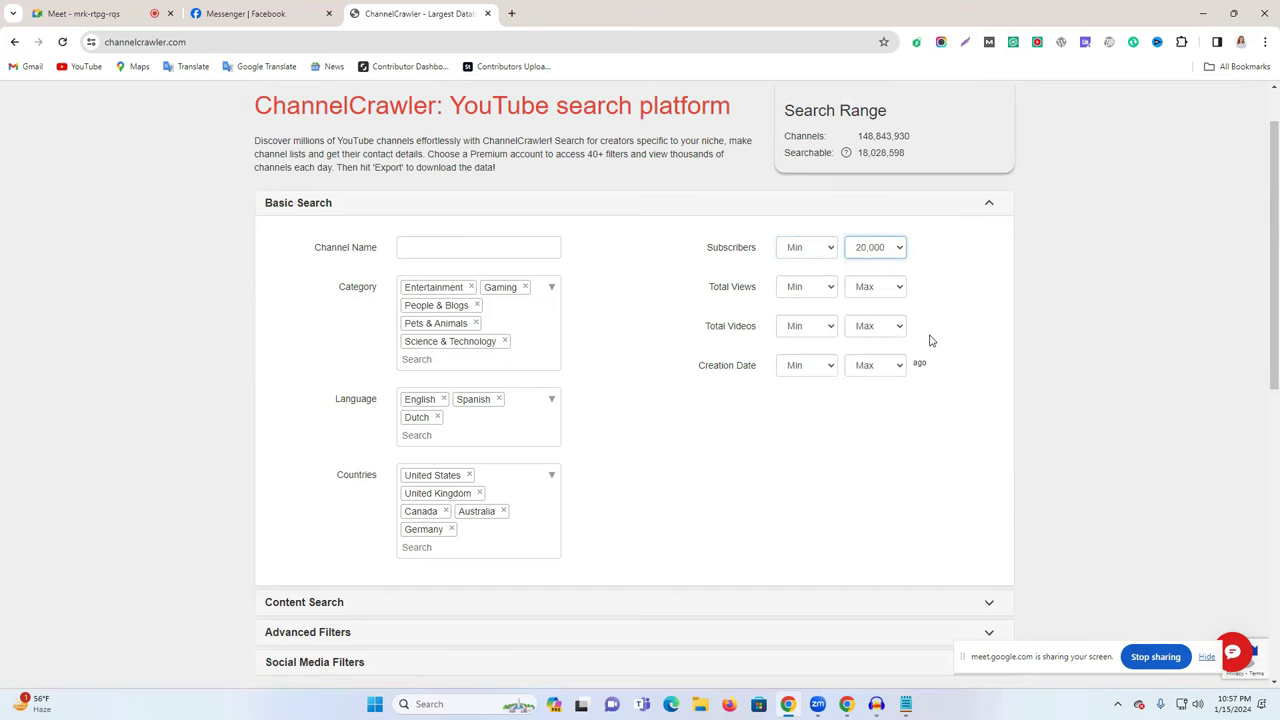
- Set the maximum creation date to 1 month, leaving the minimum at Min, and run the search
{"action": "left_click", "coordinate": [810, 290]}
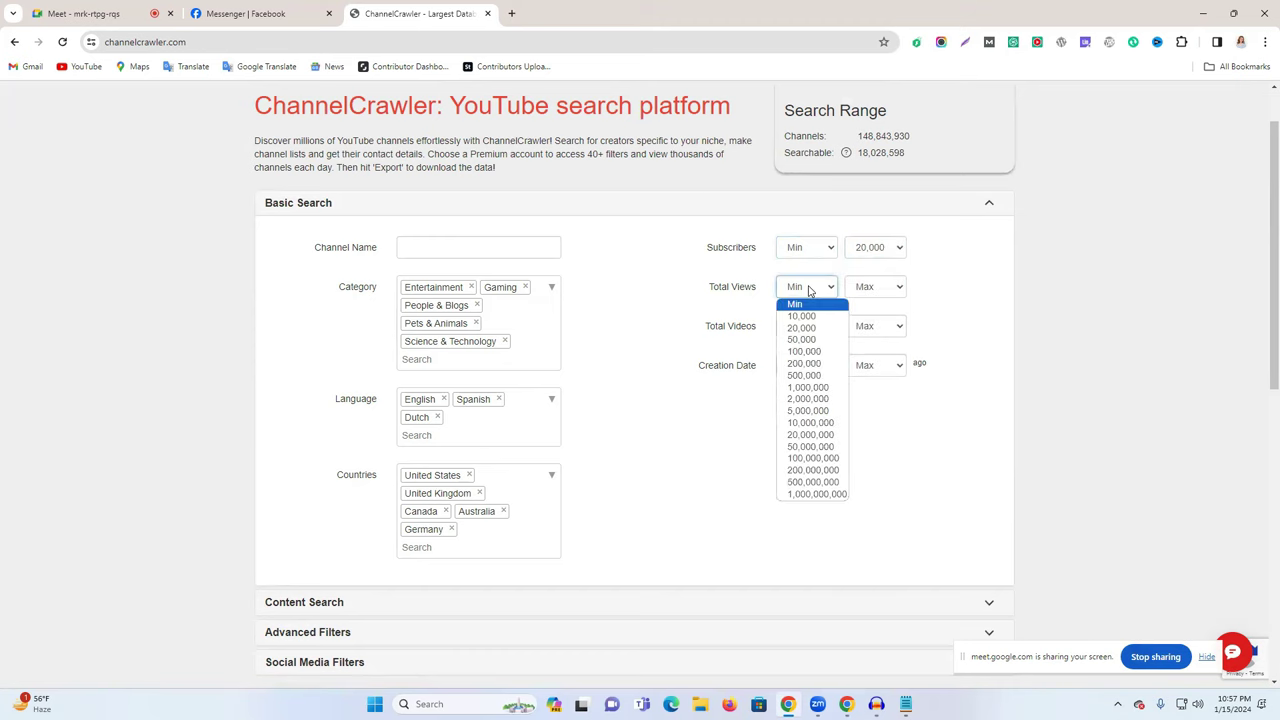
{"action": "left_click", "coordinate": [930, 280]}
{"action": "scroll", "coordinate": [754, 364], "scroll_direction": "down", "scroll_amount": 1}
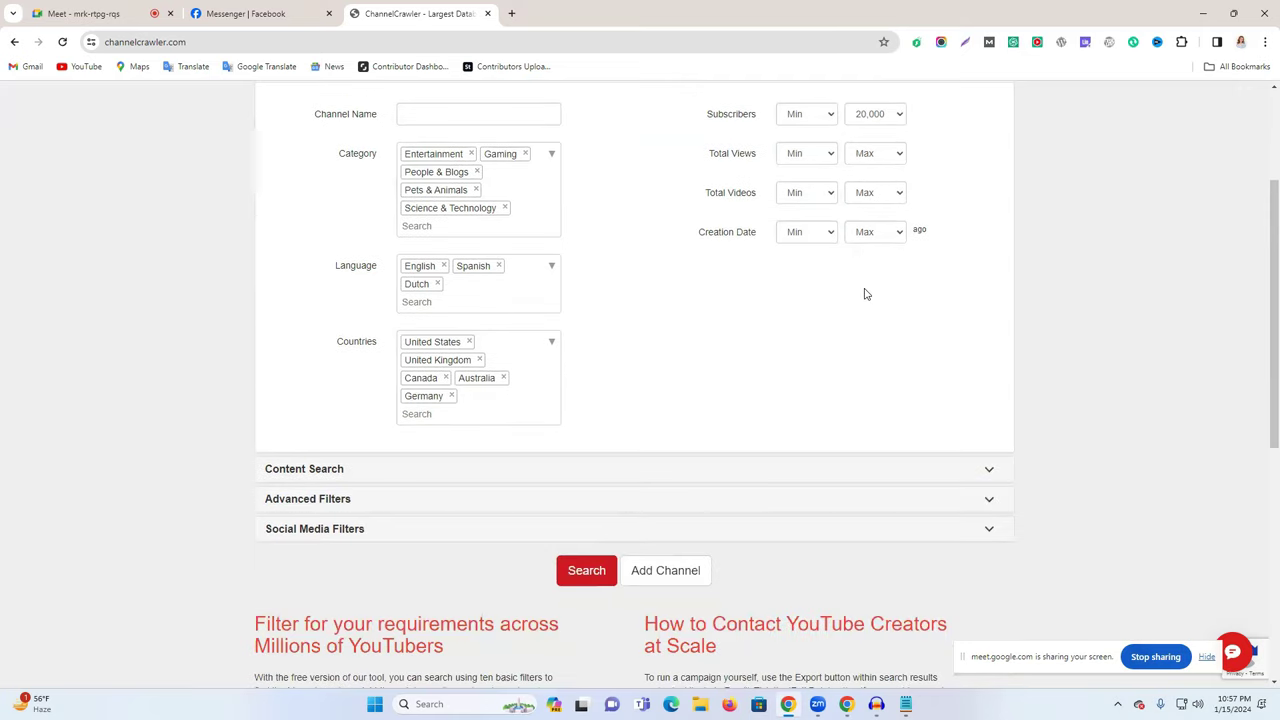
{"action": "left_click", "coordinate": [807, 243]}
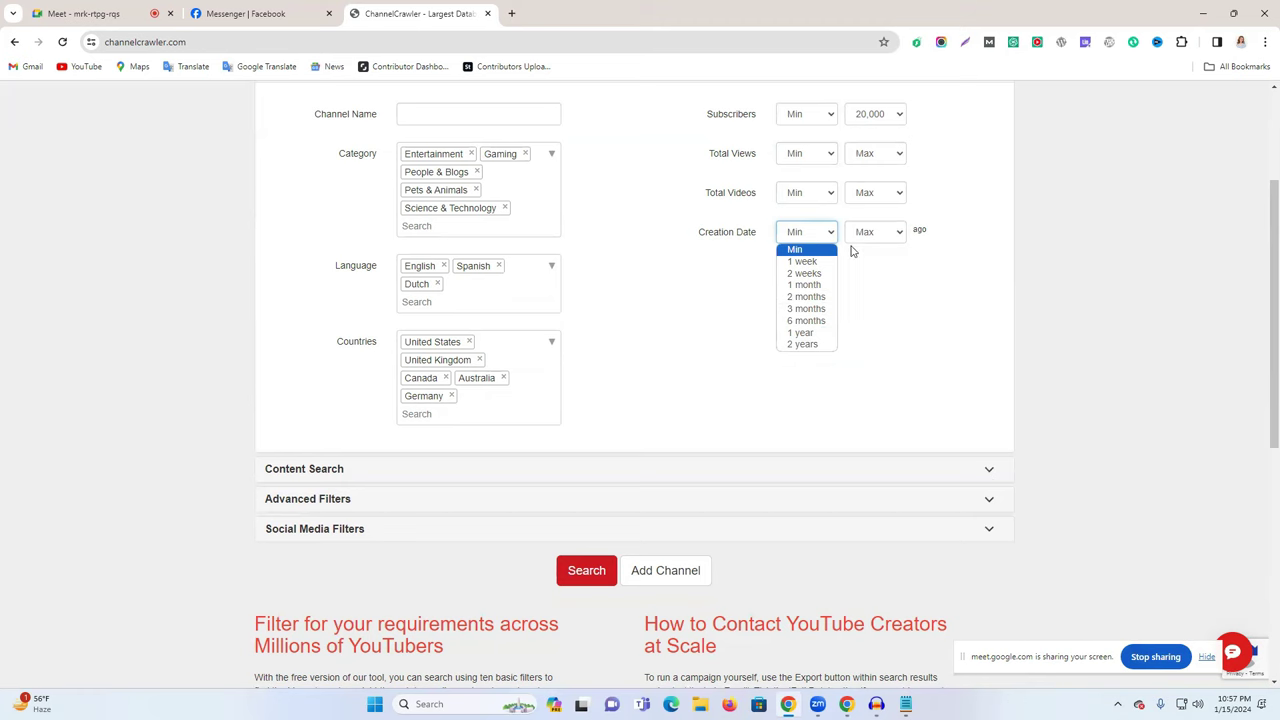
{"action": "left_click", "coordinate": [805, 285]}
{"action": "left_click", "coordinate": [876, 233]}
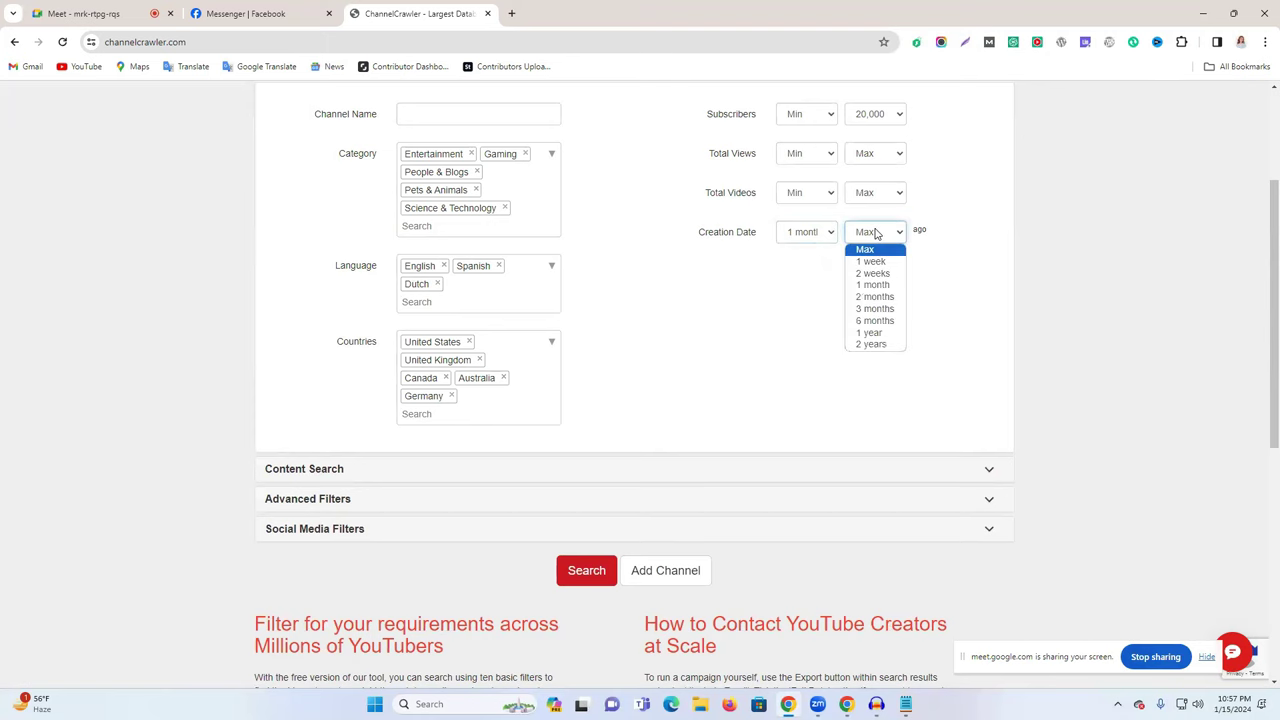
{"action": "left_click", "coordinate": [800, 231]}
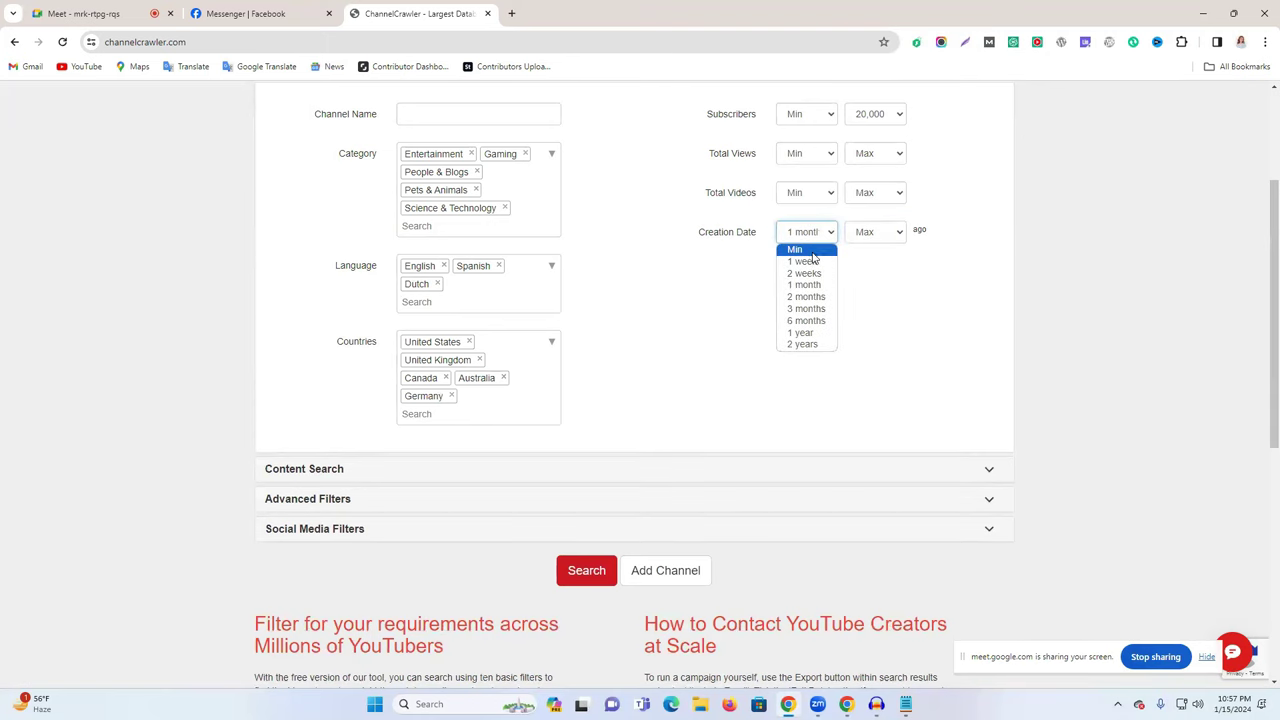
{"action": "left_click", "coordinate": [812, 251]}
{"action": "left_click", "coordinate": [868, 233]}
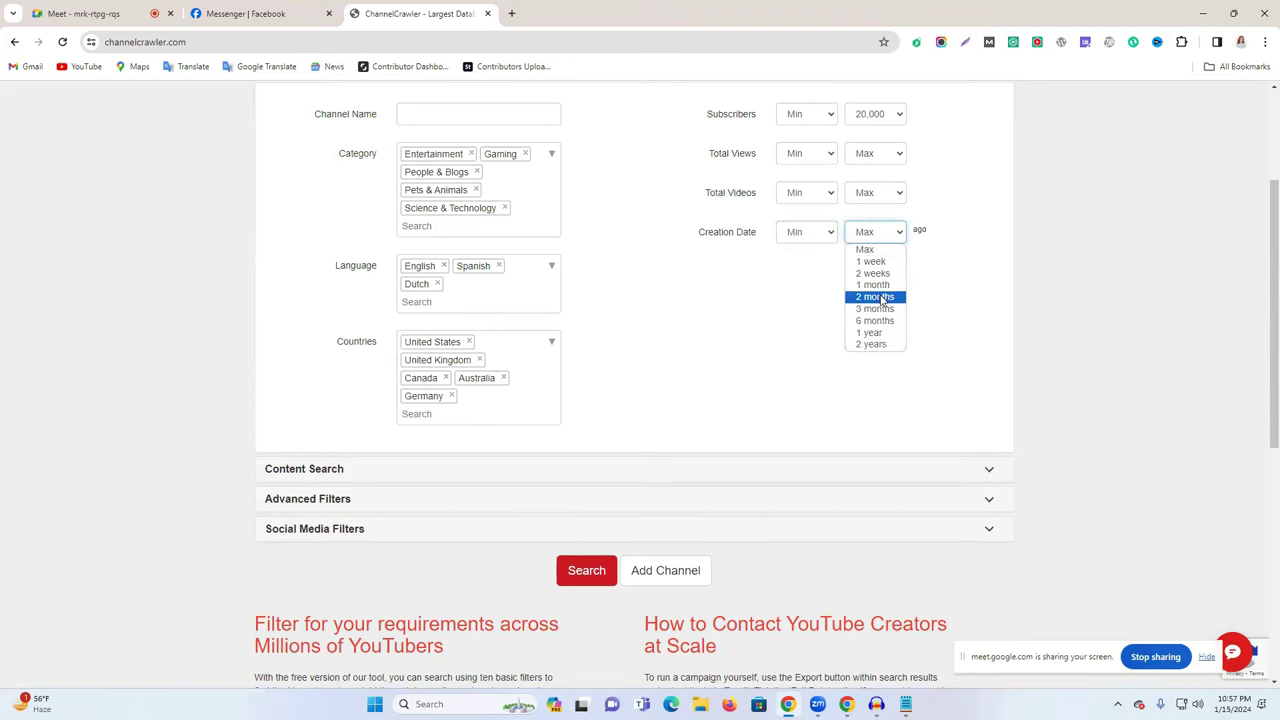
{"action": "left_click", "coordinate": [872, 284]}
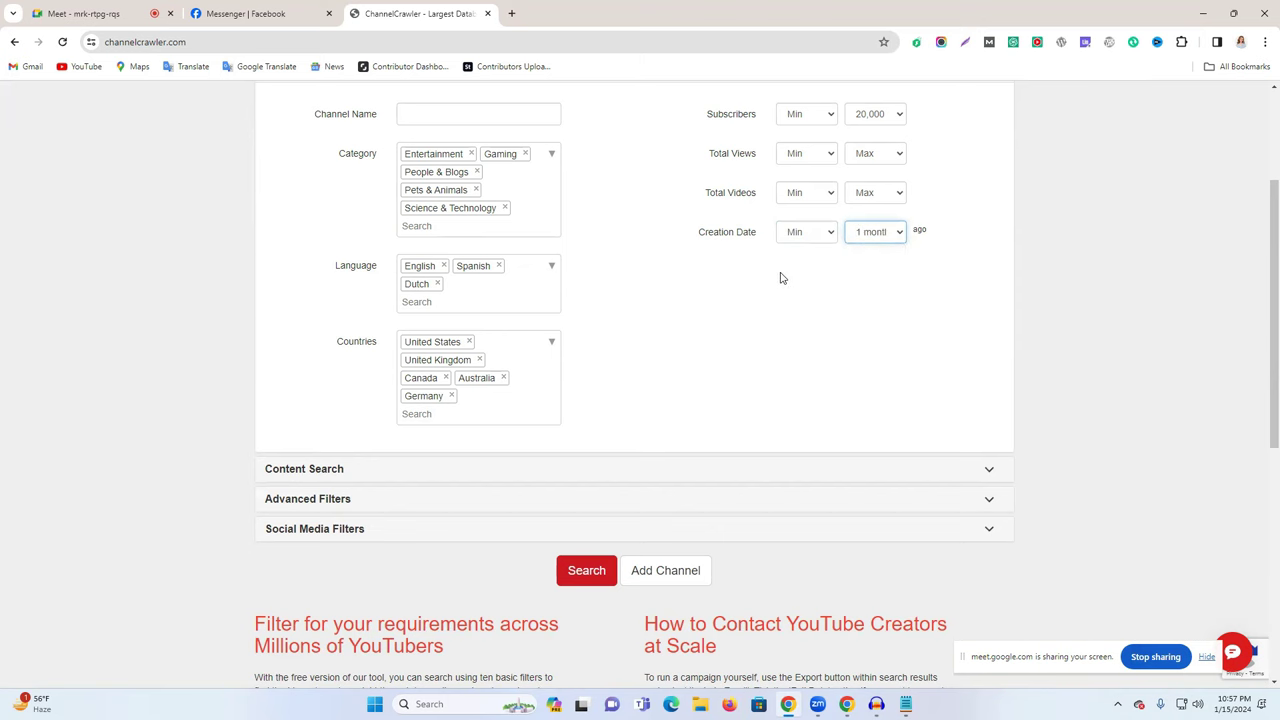
{"action": "scroll", "coordinate": [706, 279], "scroll_direction": "down", "scroll_amount": 2}
{"action": "left_click", "coordinate": [587, 373]}
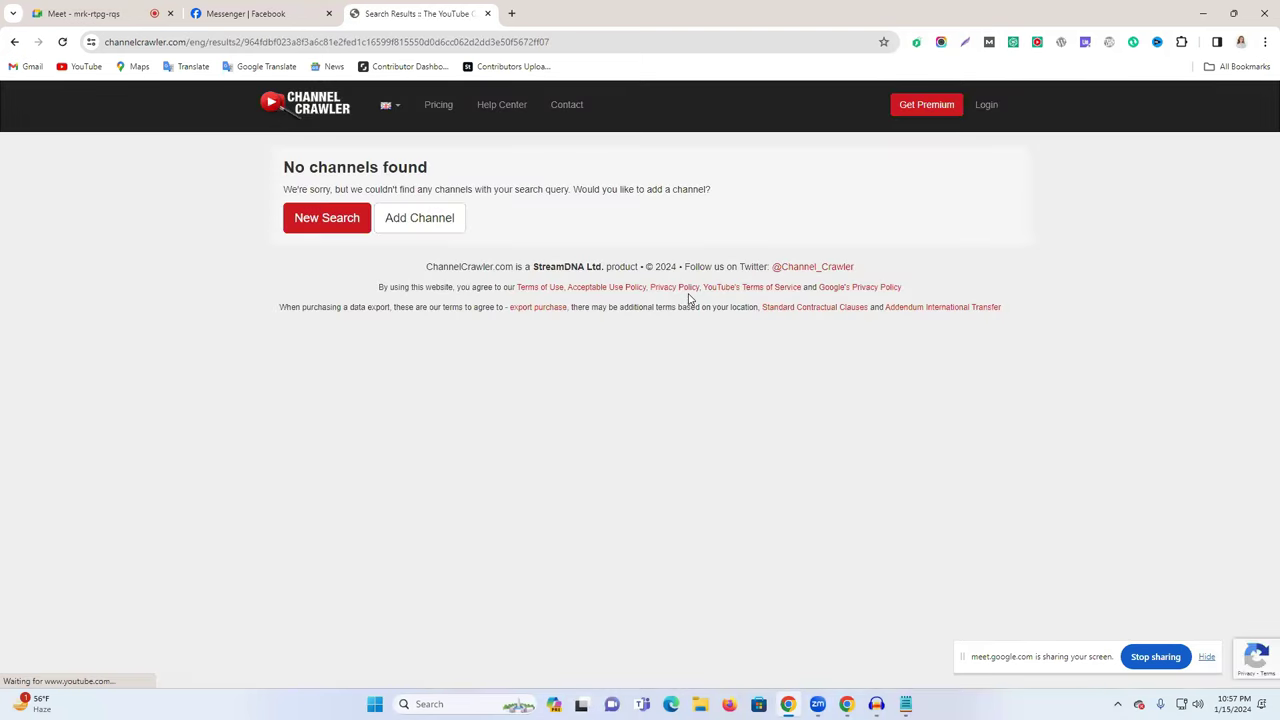
- Start a new search with Creation Date reset to Max and rerun it with the other filters
{"action": "left_click", "coordinate": [351, 219]}
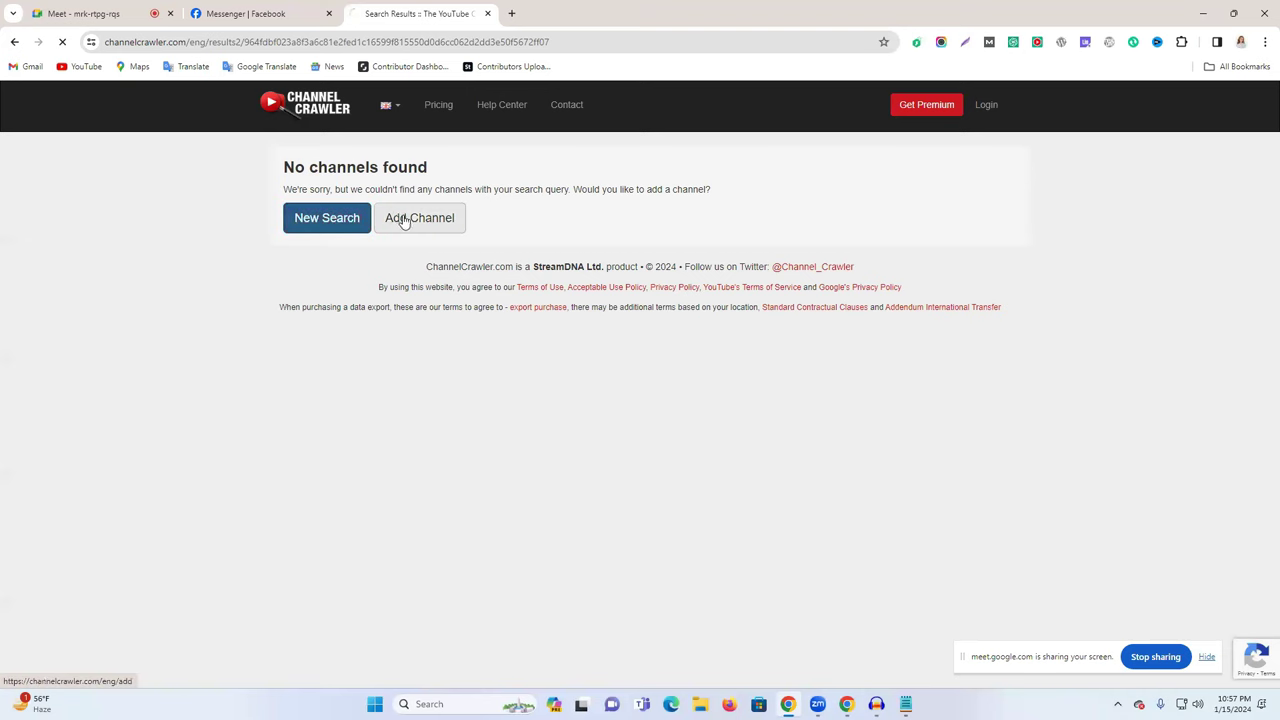
{"action": "left_click", "coordinate": [871, 436]}
{"action": "left_click", "coordinate": [866, 450]}
{"action": "left_click", "coordinate": [871, 318]}
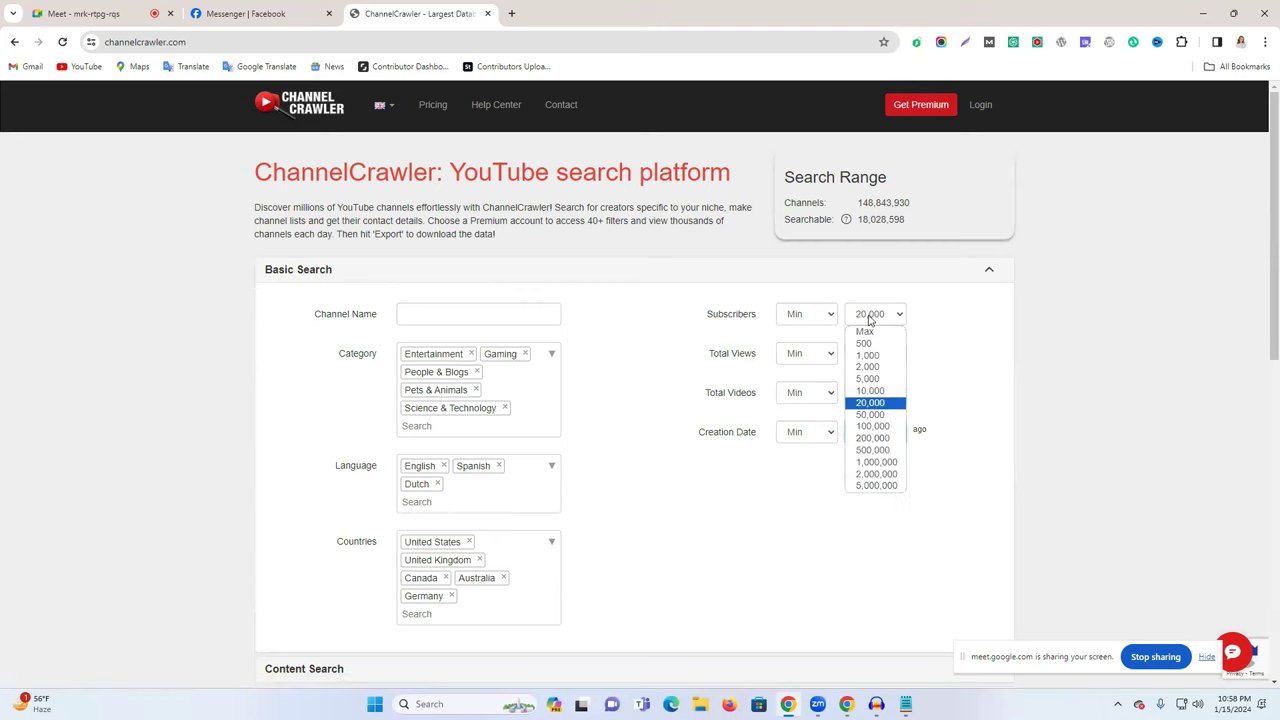
{"action": "left_click", "coordinate": [812, 316]}
{"action": "left_click", "coordinate": [793, 346]}
{"action": "scroll", "coordinate": [650, 450], "scroll_direction": "down", "scroll_amount": 3}
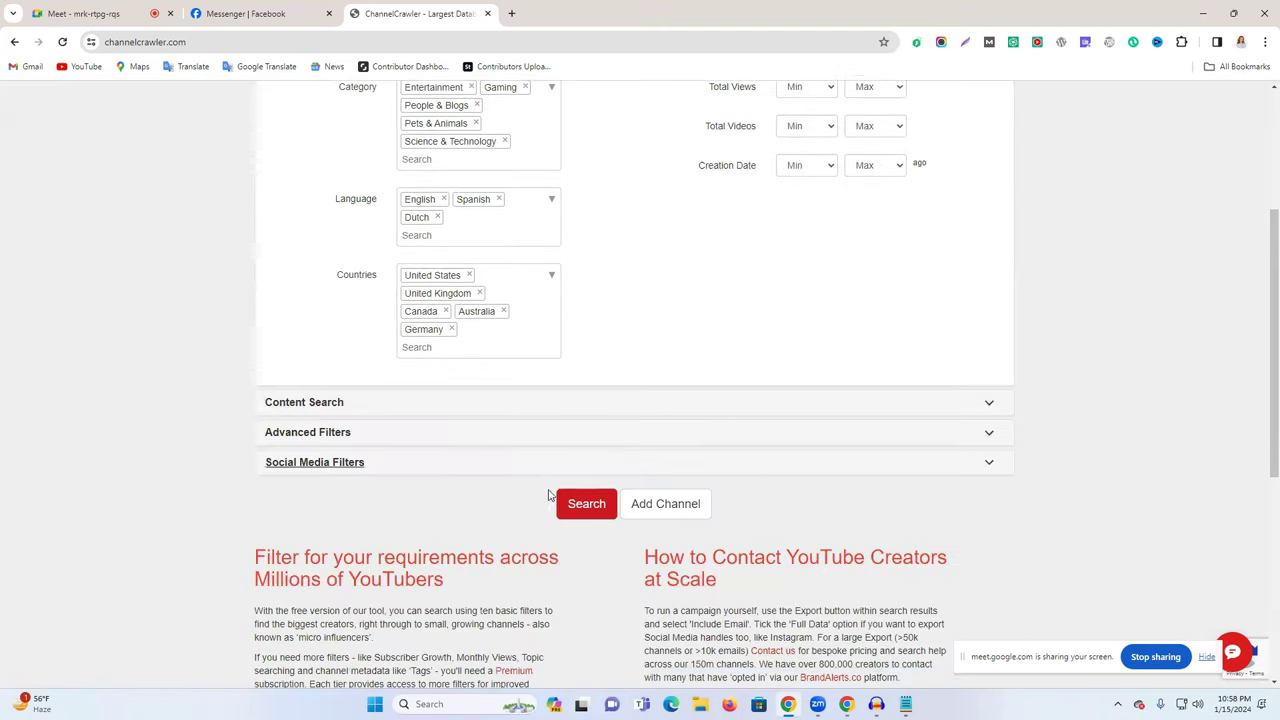
{"action": "left_click", "coordinate": [576, 506]}
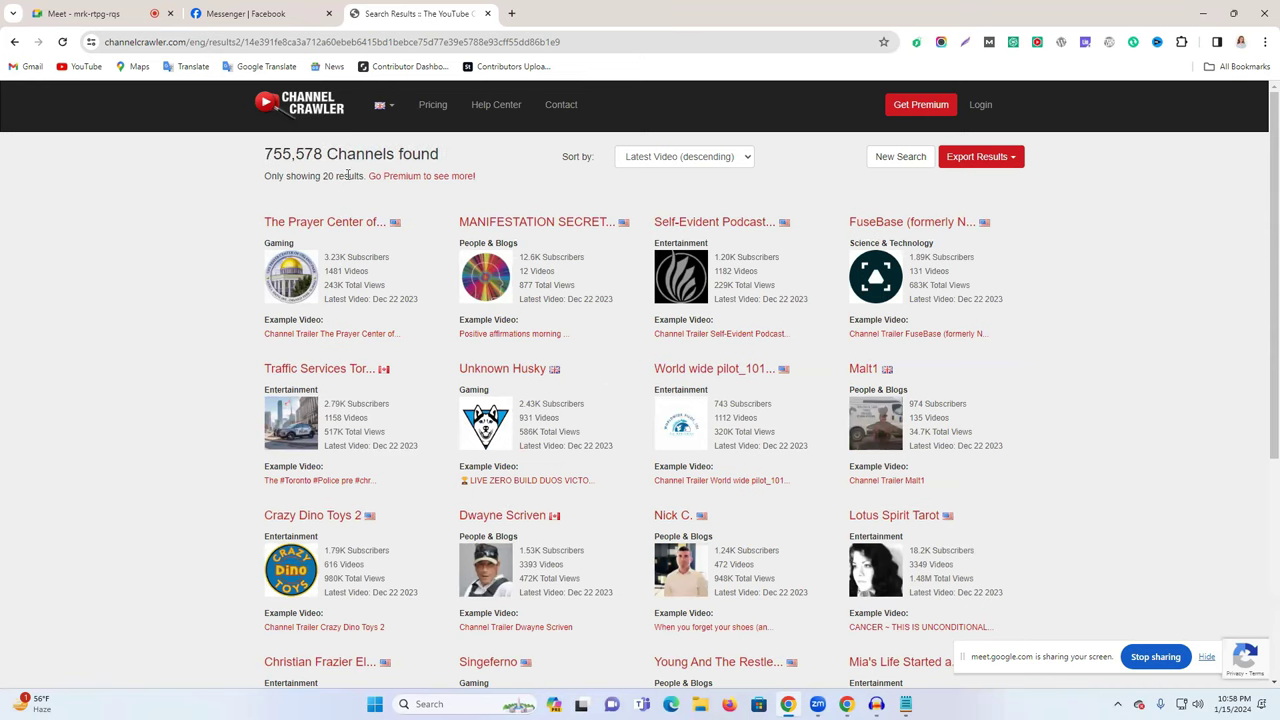
- Highlight the 755,578 channel count on the ChannelCrawler results page
{"action": "left_click_drag", "start_coordinate": [266, 154], "coordinate": [320, 154]}
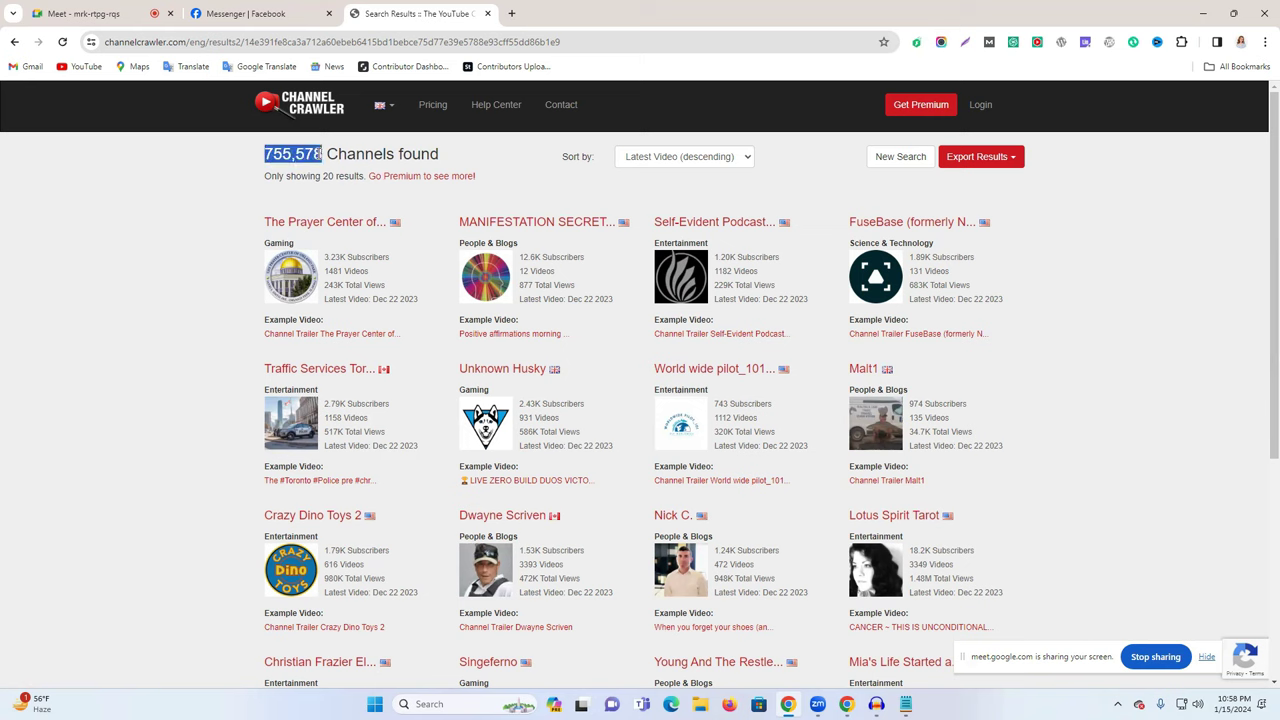
{"action": "triple_click", "coordinate": [322, 154]}
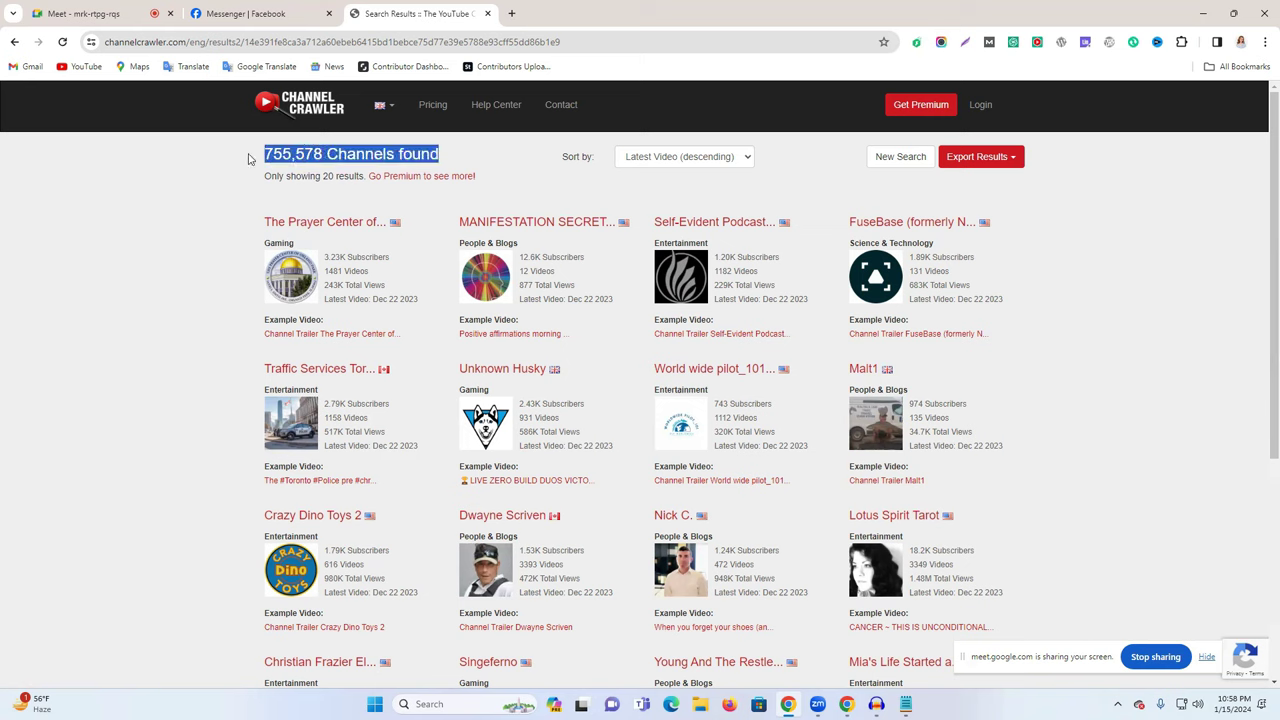
{"action": "double_click", "coordinate": [300, 154]}
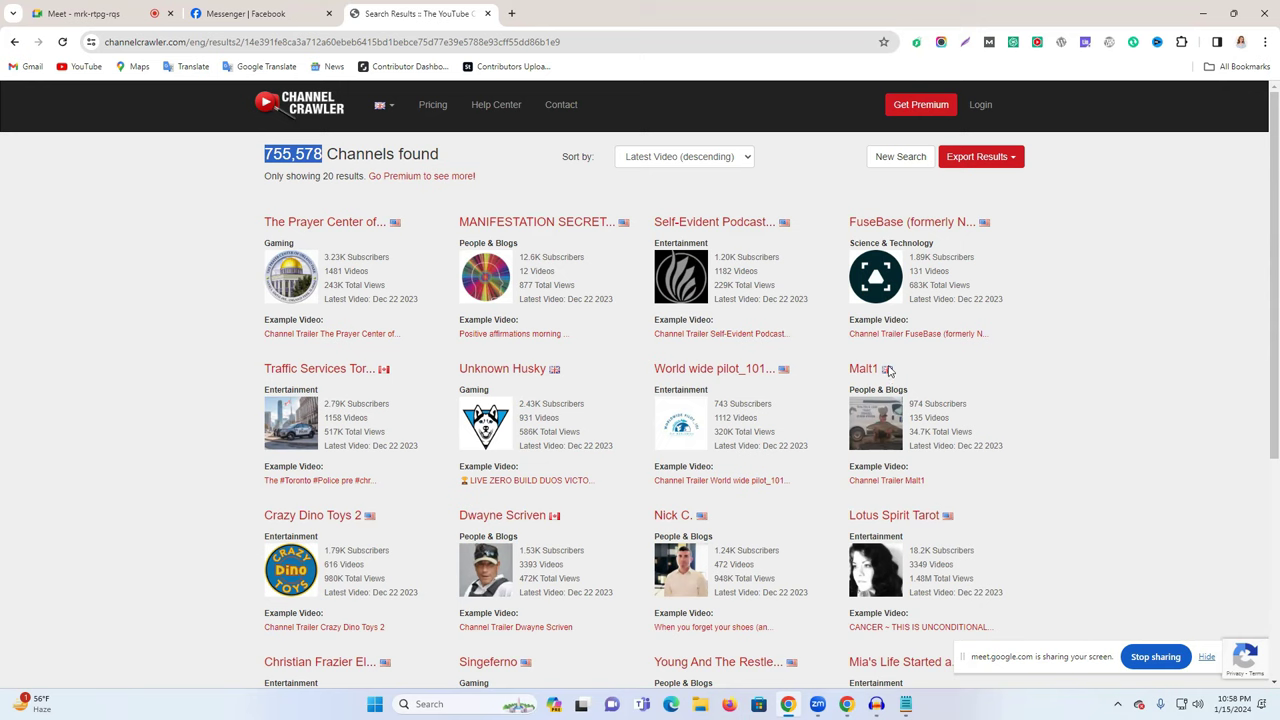
{"action": "left_click", "coordinate": [125, 10]}
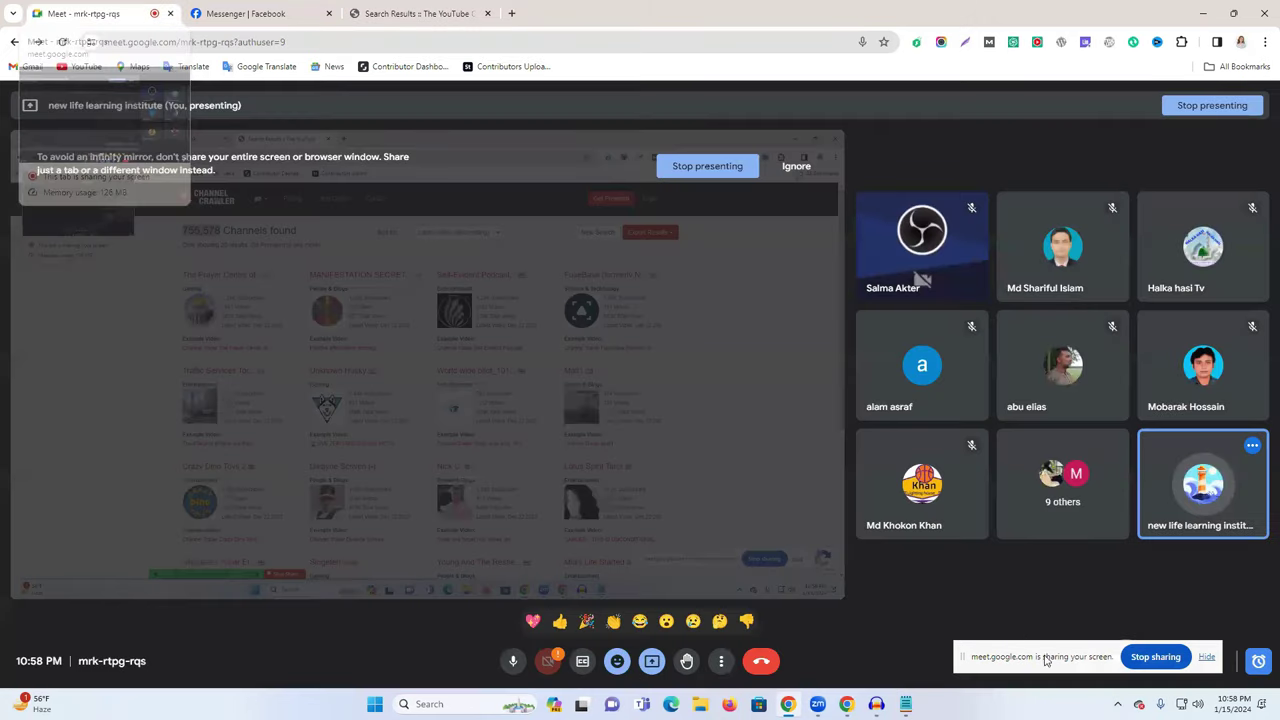
{"action": "left_click_drag", "start_coordinate": [1047, 662], "coordinate": [889, 538]}
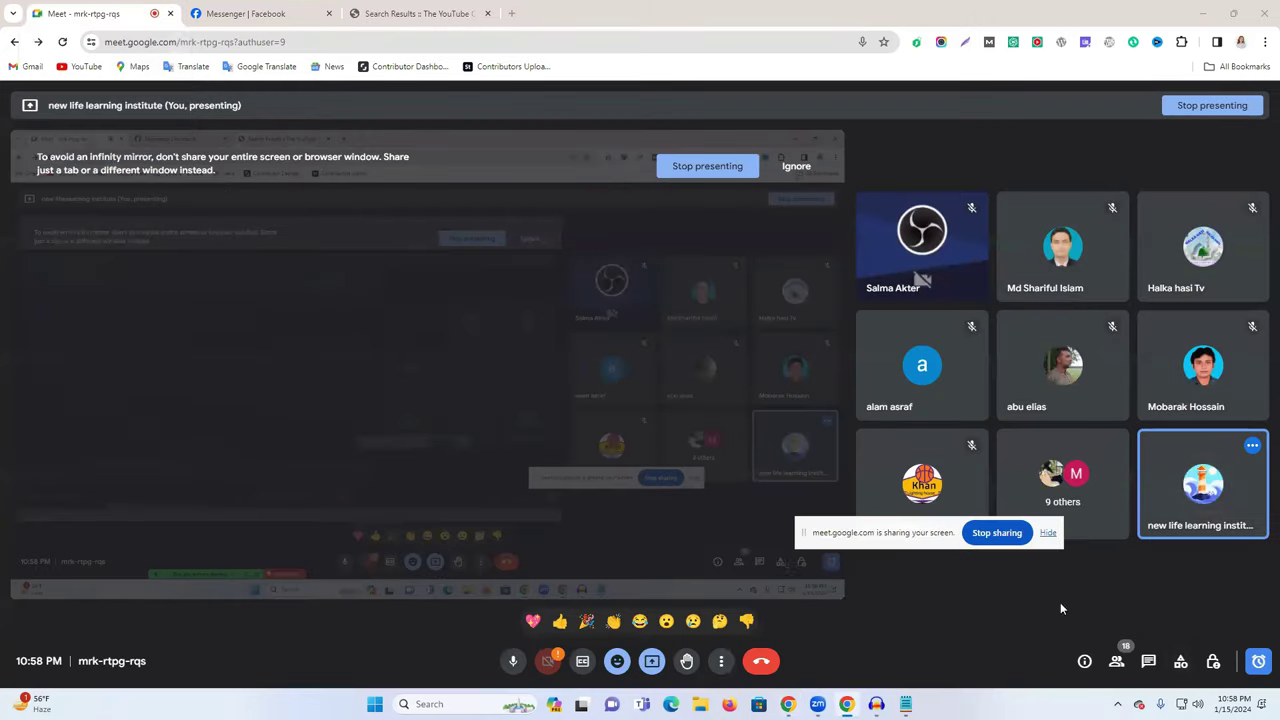
{"action": "left_click", "coordinate": [385, 12]}
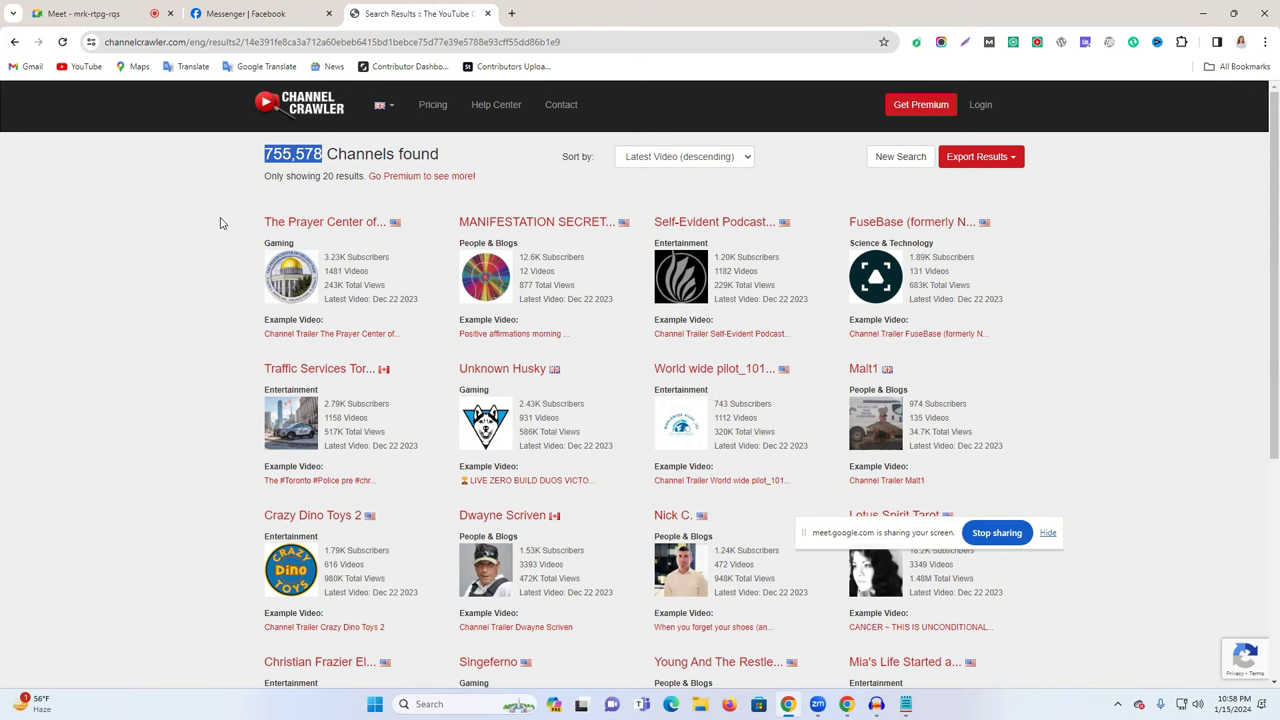
- Re-highlight the 755,578 count, then open the Nick C. channel in a new tab
{"action": "triple_click", "coordinate": [278, 157]}
{"action": "double_click", "coordinate": [266, 157]}
{"action": "left_click", "coordinate": [312, 154]}
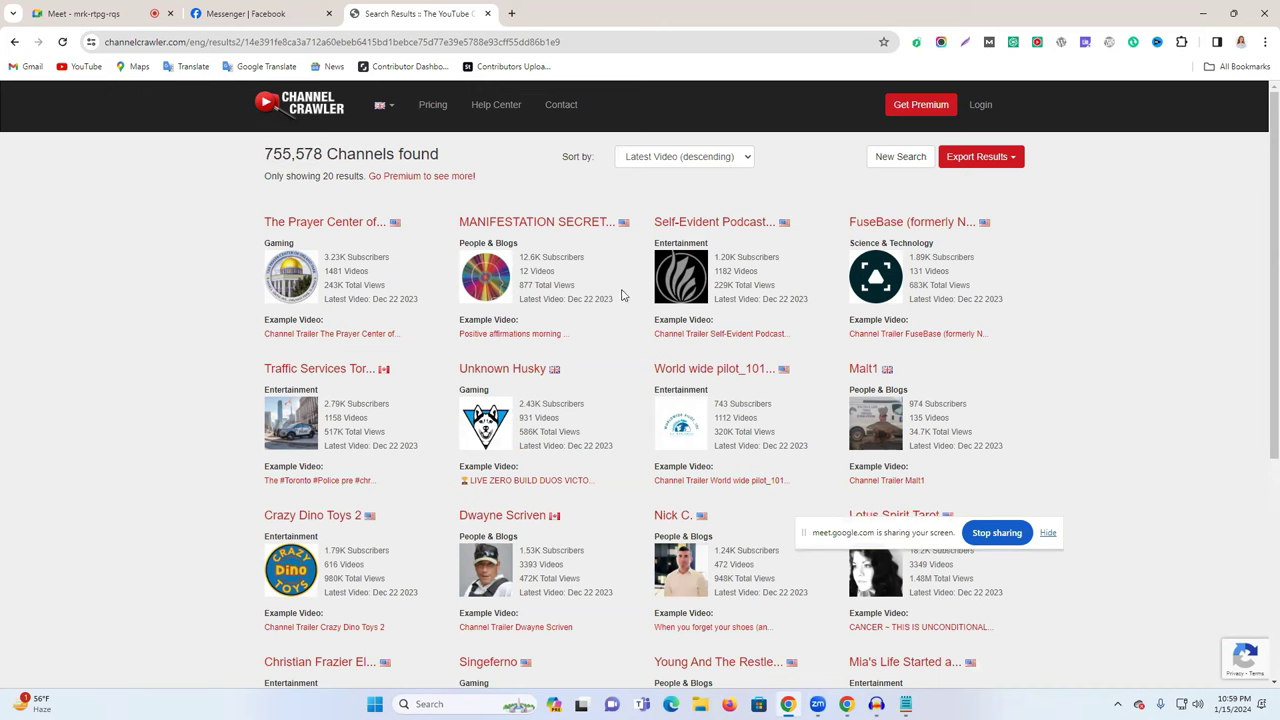
{"action": "scroll", "coordinate": [619, 320], "scroll_direction": "down", "scroll_amount": 5}
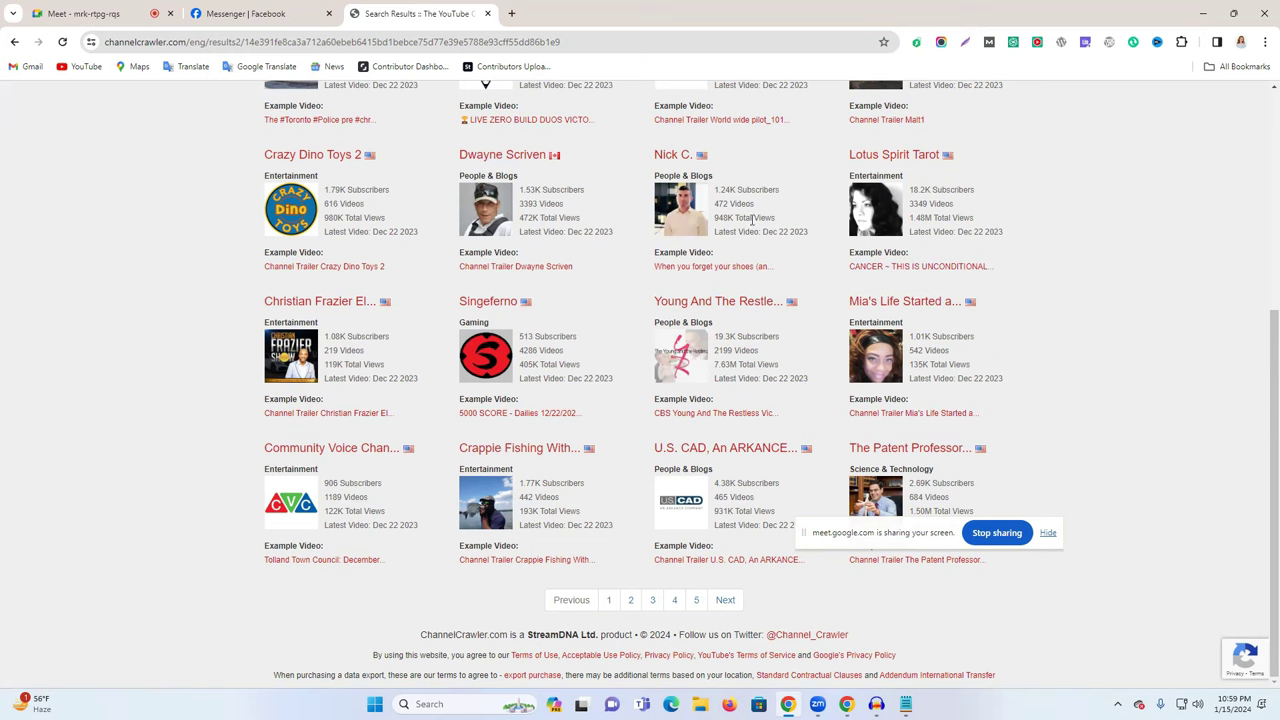
{"action": "right_click", "coordinate": [698, 157]}
{"action": "left_click", "coordinate": [722, 169]}
- In the Google Meet call, mute a participant for everyone from the participants list
{"action": "left_click", "coordinate": [77, 10]}
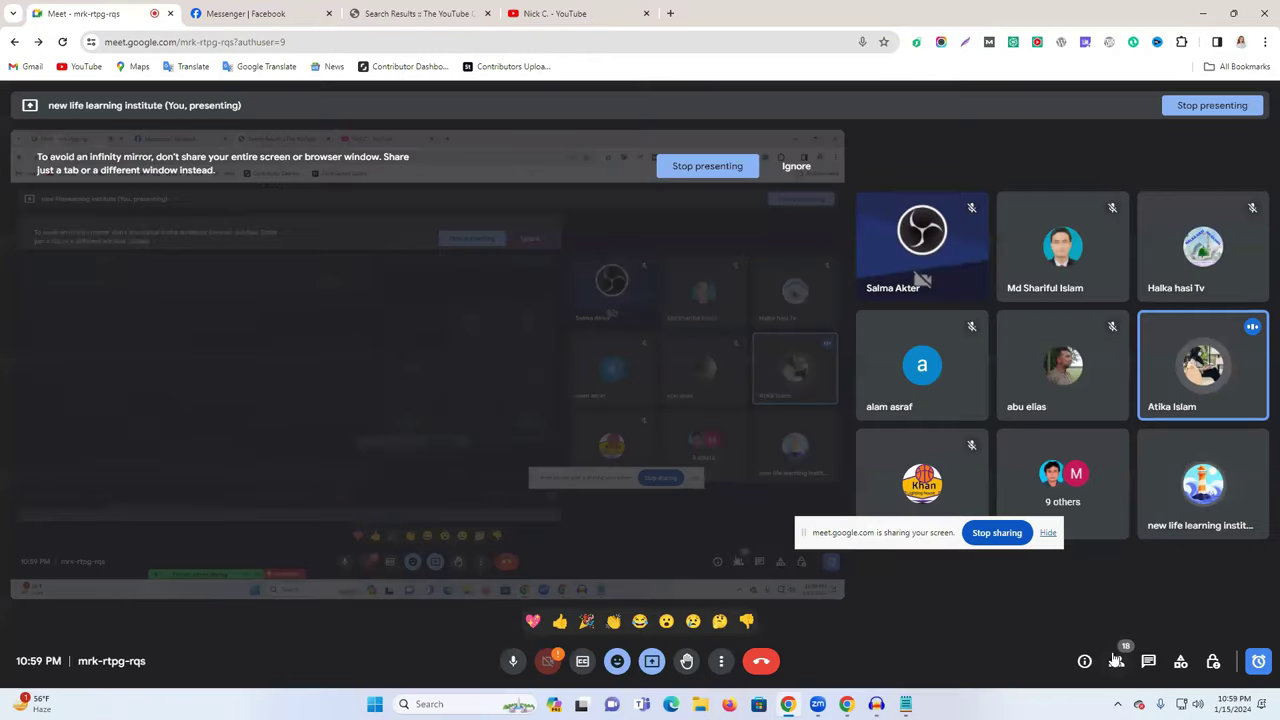
{"action": "left_click", "coordinate": [1116, 661]}
{"action": "left_click", "coordinate": [1205, 433]}
- Glance at Nick C.'s YouTube page, then scroll through the ChannelCrawler search results
{"action": "left_click", "coordinate": [566, 10]}
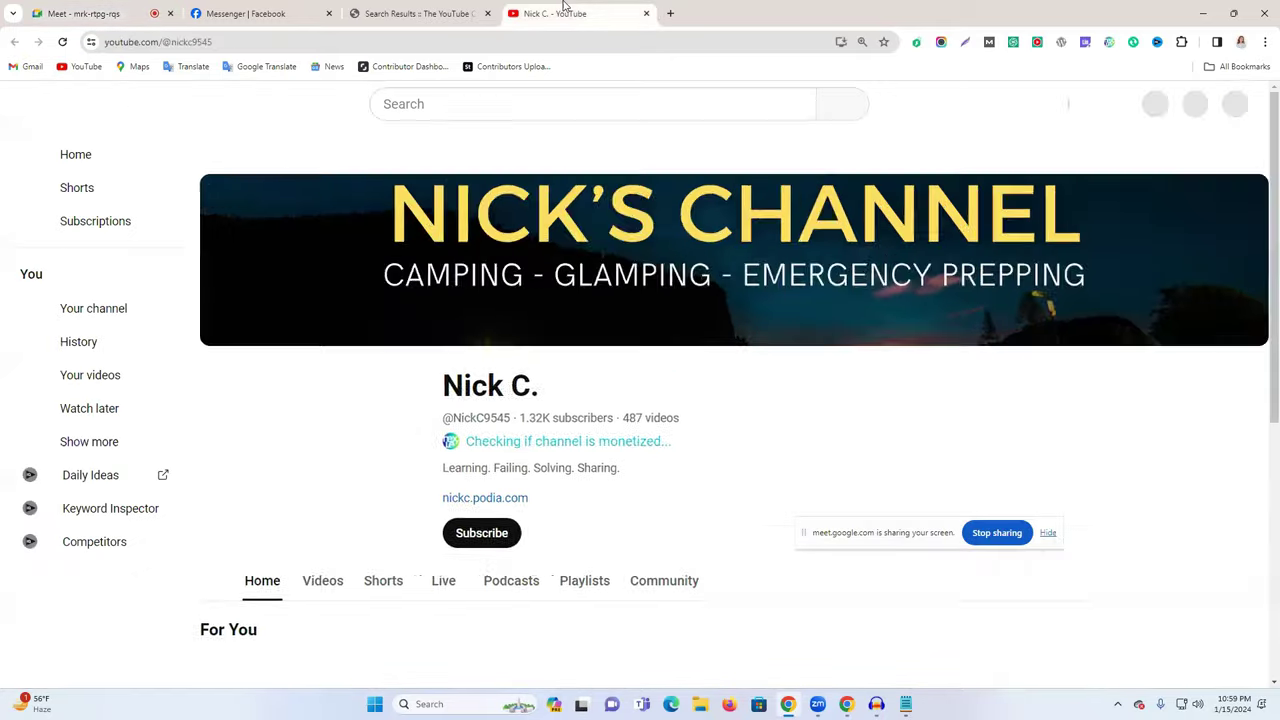
{"action": "left_click", "coordinate": [384, 8]}
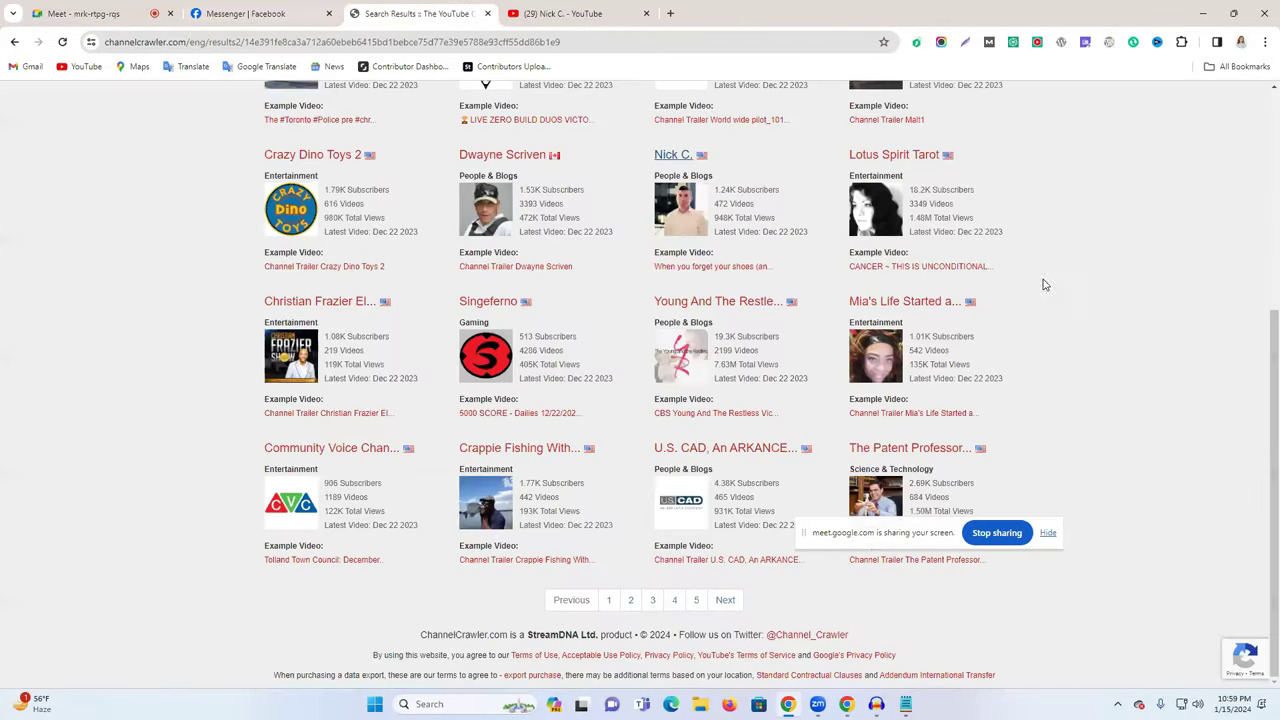
{"action": "scroll", "coordinate": [755, 343], "scroll_direction": "up", "scroll_amount": 2}
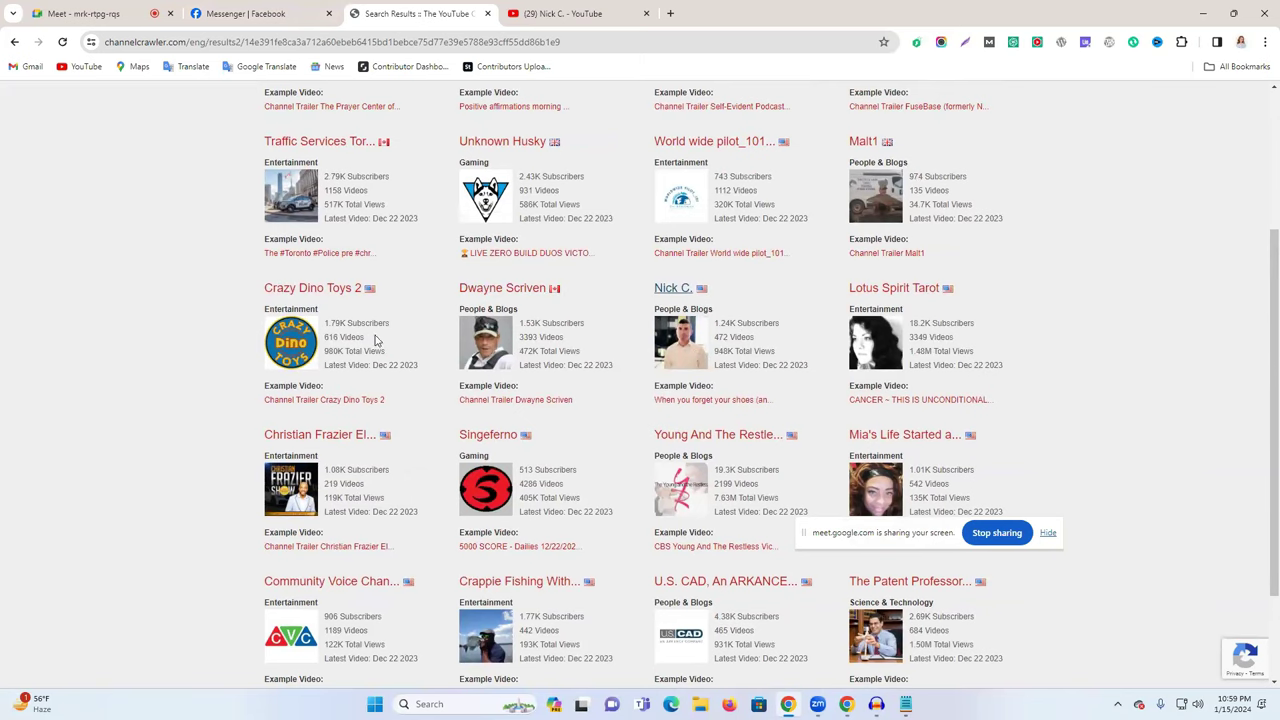
{"action": "scroll", "coordinate": [420, 406], "scroll_direction": "down", "scroll_amount": 2}
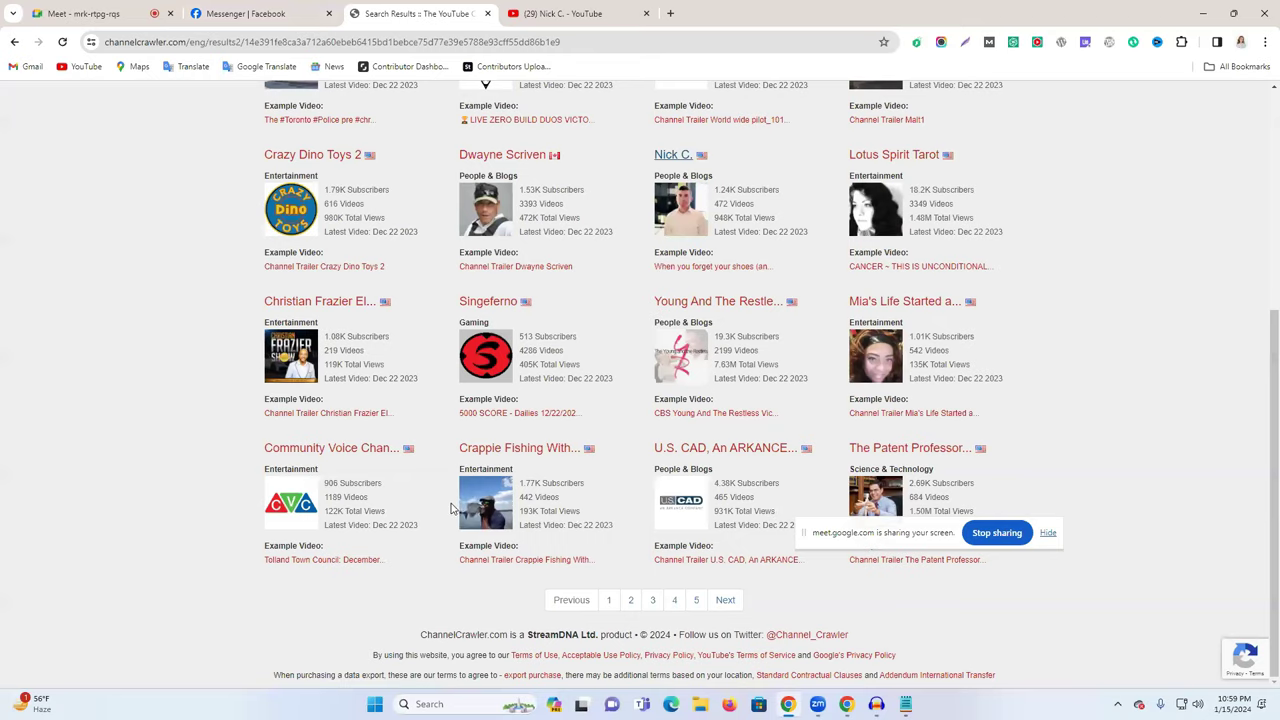
{"action": "scroll", "coordinate": [451, 508], "scroll_direction": "up", "scroll_amount": 4}
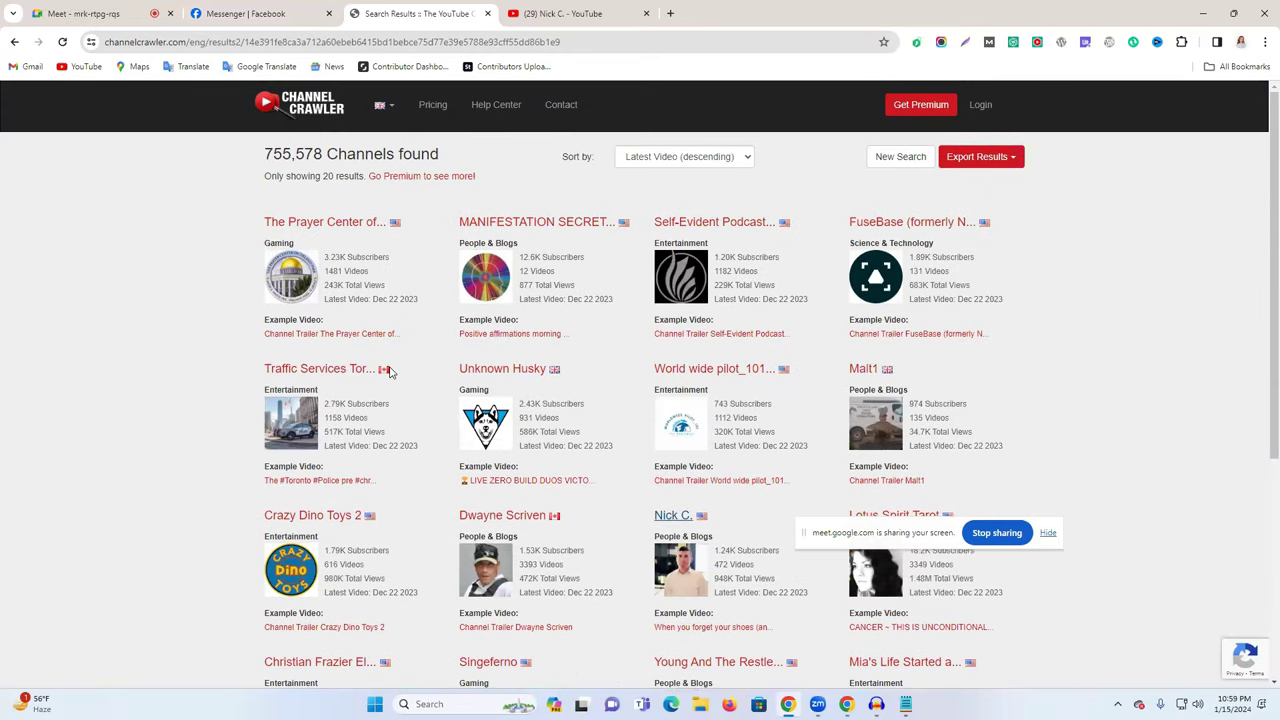
{"action": "scroll", "coordinate": [340, 393], "scroll_direction": "down", "scroll_amount": 4}
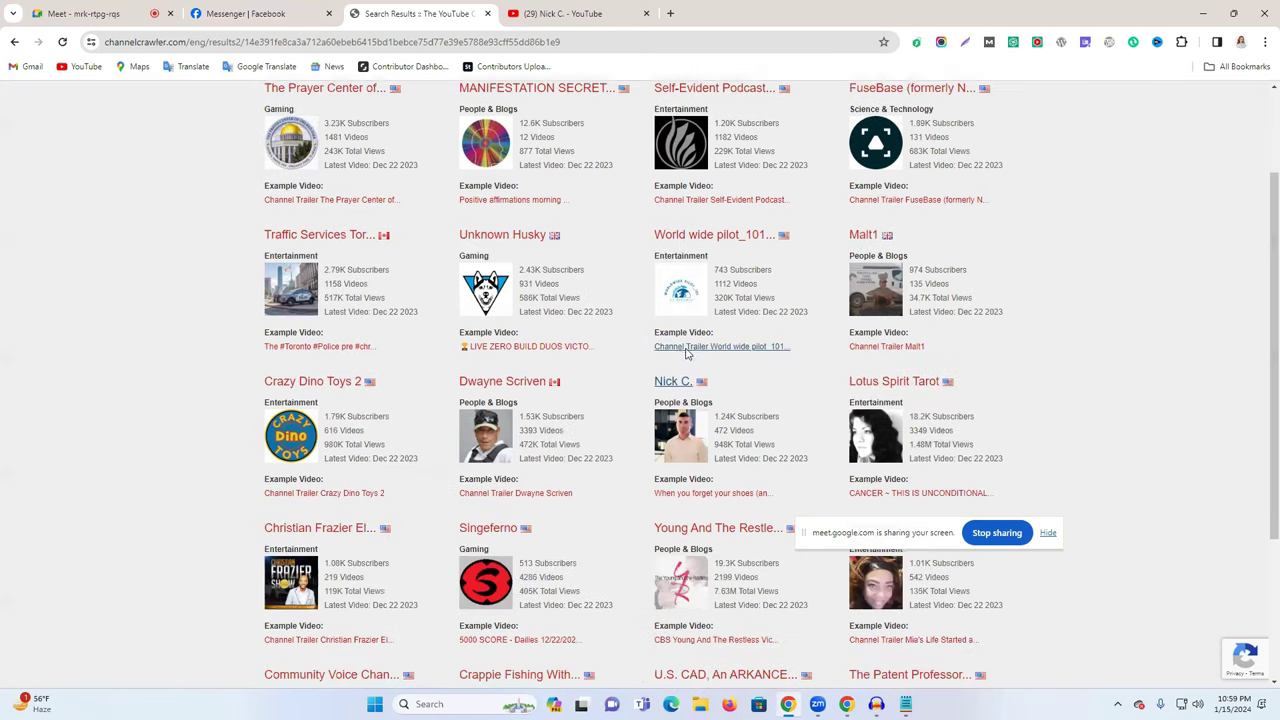
- Bring up Nick C.'s YouTube channel page and scroll through it
{"action": "left_click", "coordinate": [540, 12]}
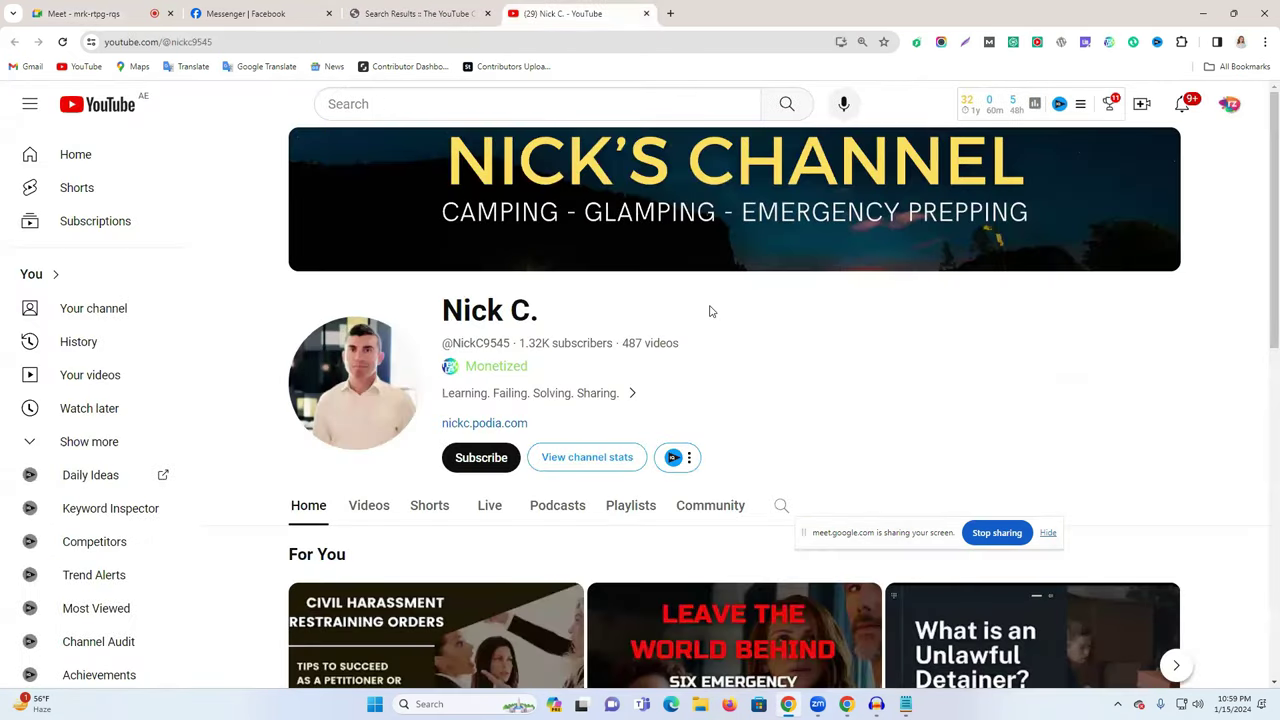
{"action": "scroll", "coordinate": [709, 305], "scroll_direction": "down", "scroll_amount": 3}
{"action": "scroll", "coordinate": [703, 302], "scroll_direction": "down", "scroll_amount": 2}
{"action": "scroll", "coordinate": [558, 350], "scroll_direction": "up", "scroll_amount": 3}
{"action": "scroll", "coordinate": [558, 352], "scroll_direction": "down", "scroll_amount": 3}
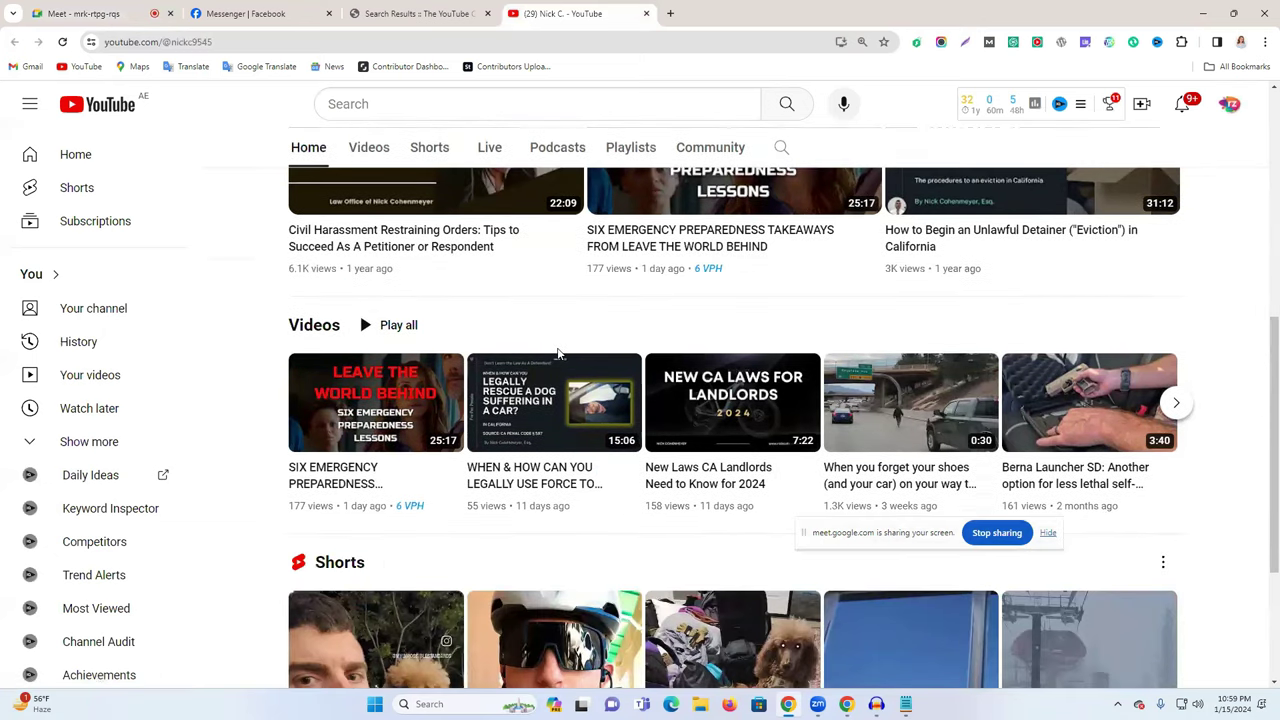
- Switch YouTube to a different channel account from the account menu
{"action": "left_click", "coordinate": [1230, 104]}
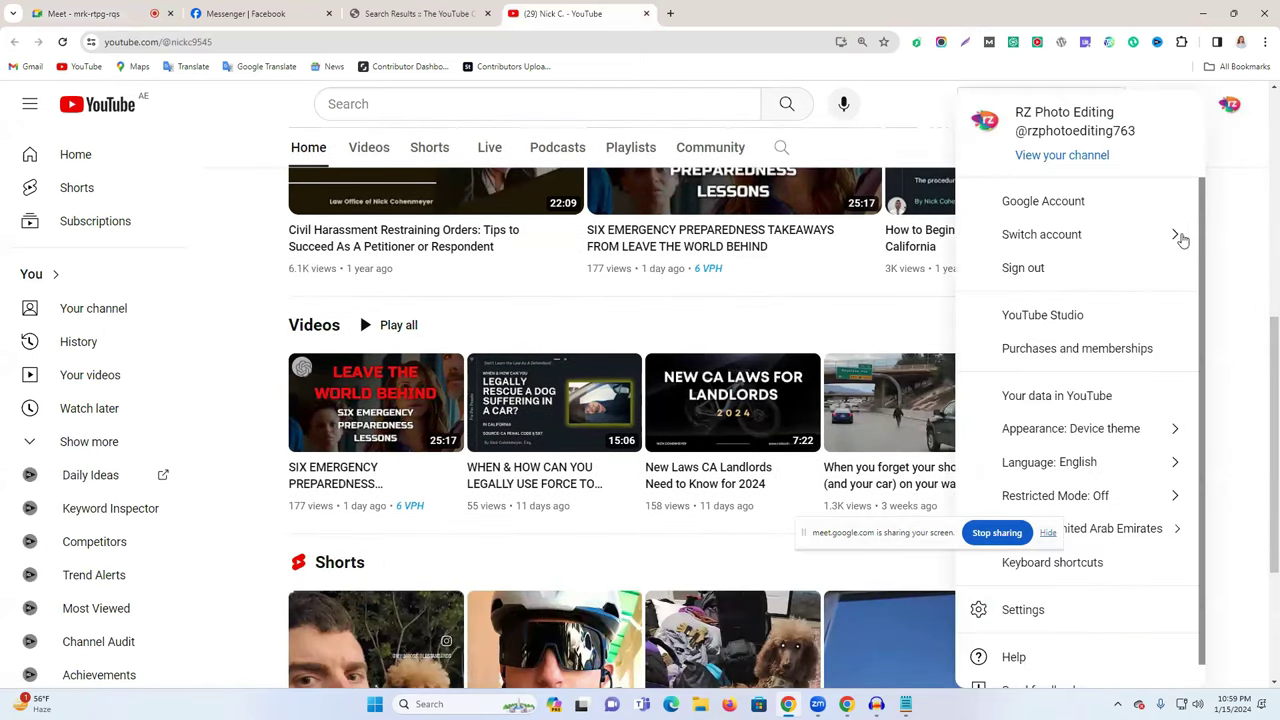
{"action": "left_click", "coordinate": [1078, 235]}
{"action": "scroll", "coordinate": [1082, 245], "scroll_direction": "down", "scroll_amount": 10}
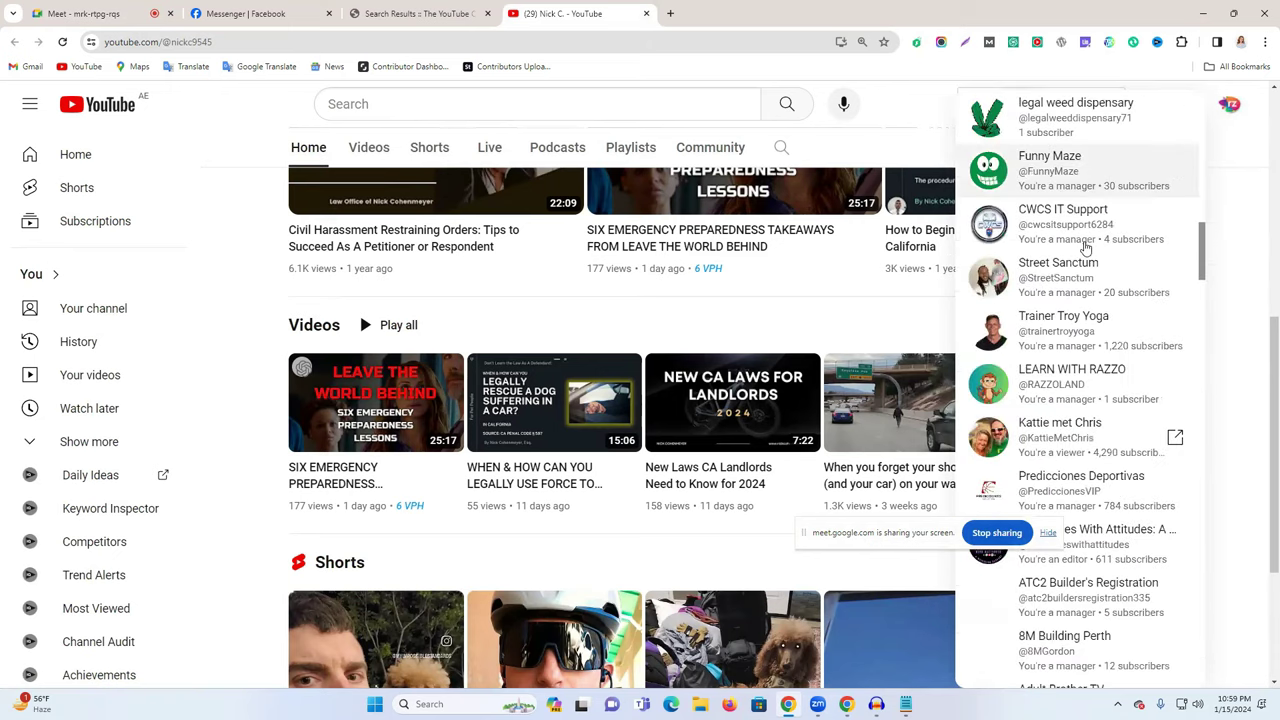
{"action": "scroll", "coordinate": [1085, 245], "scroll_direction": "down", "scroll_amount": 15}
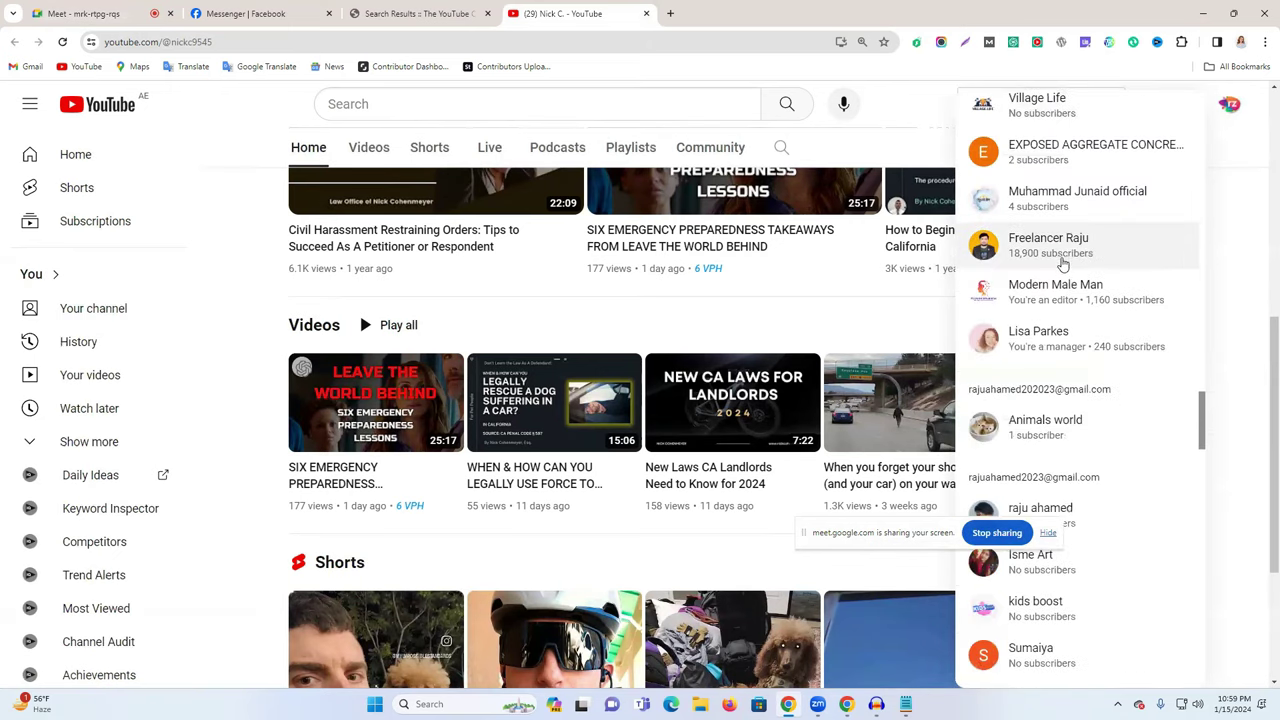
{"action": "left_click", "coordinate": [1186, 251]}
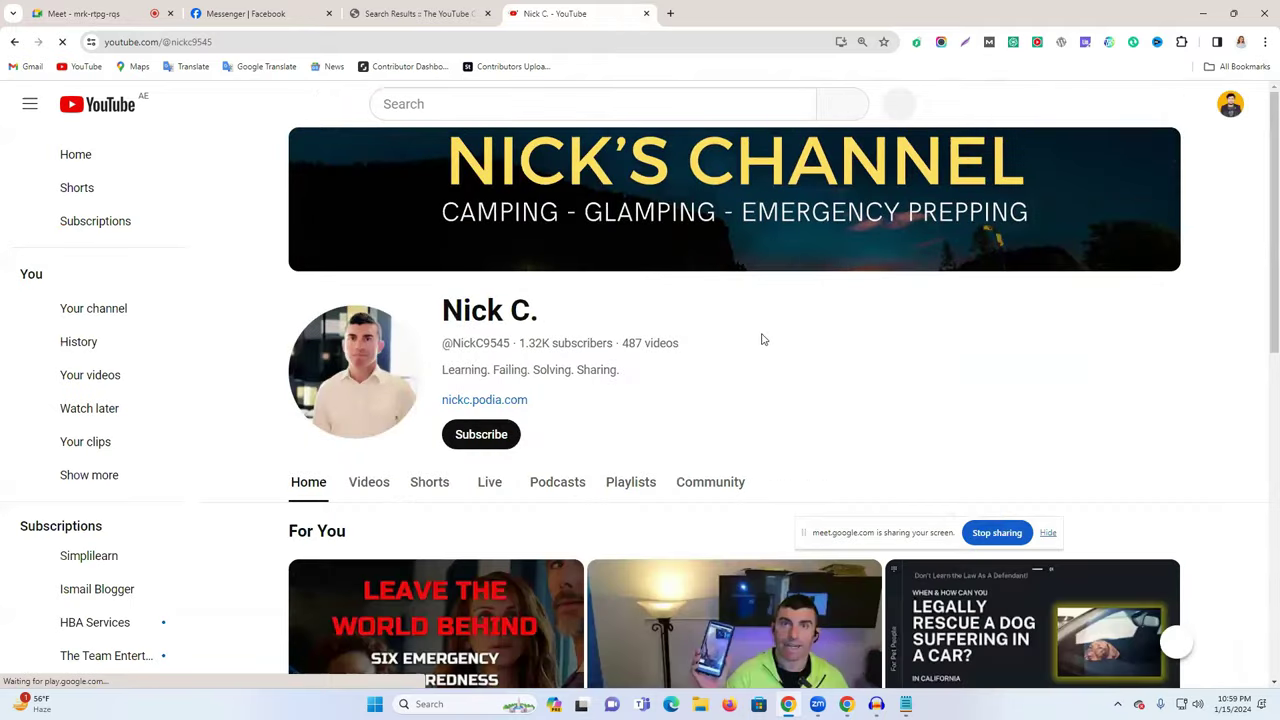
- Highlight the channel's Monetized status and its 487 videos count
{"action": "scroll", "coordinate": [762, 340], "scroll_direction": "down", "scroll_amount": 5}
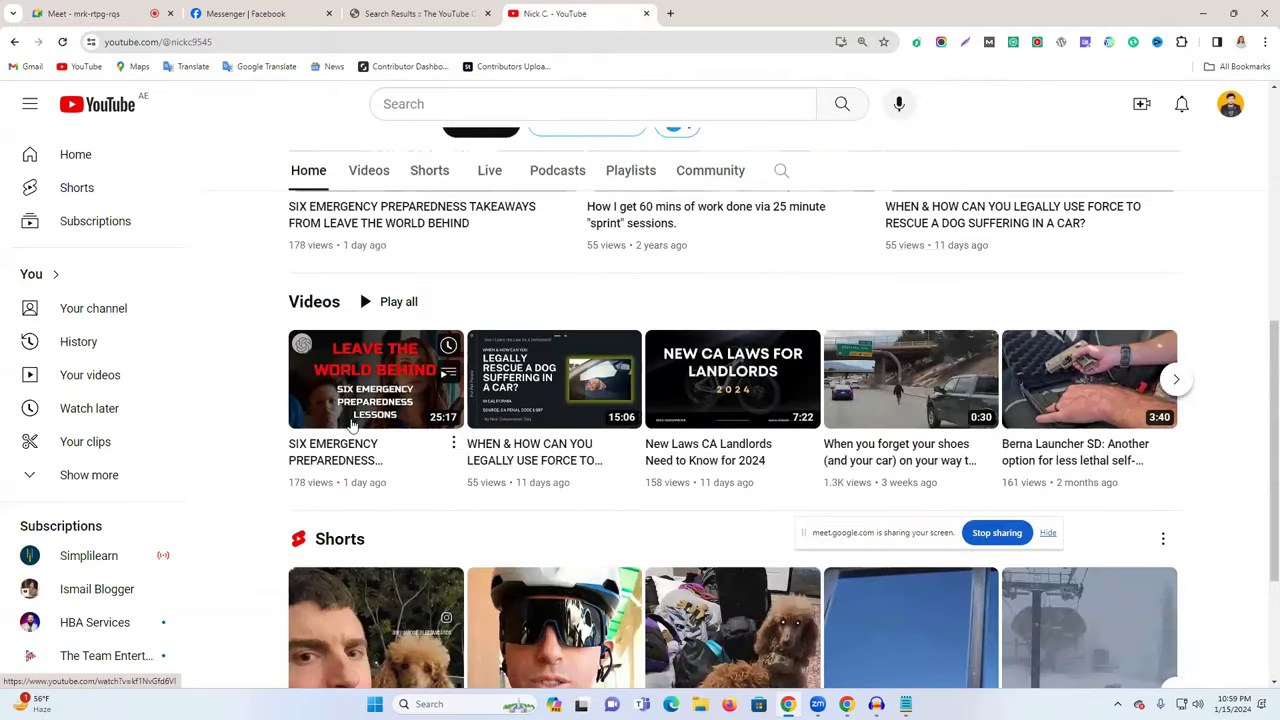
{"action": "mouse_move", "coordinate": [372, 436]}
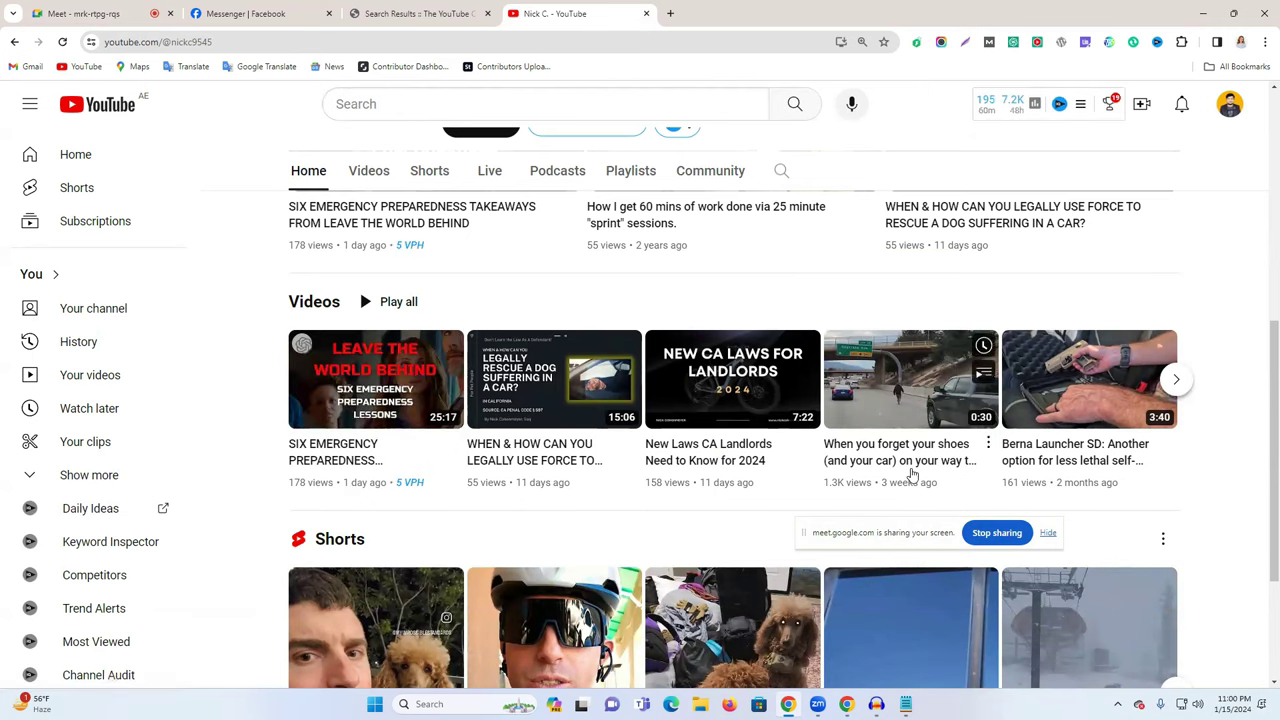
{"action": "scroll", "coordinate": [912, 475], "scroll_direction": "up", "scroll_amount": 4}
{"action": "left_click_drag", "start_coordinate": [577, 237], "coordinate": [467, 232]}
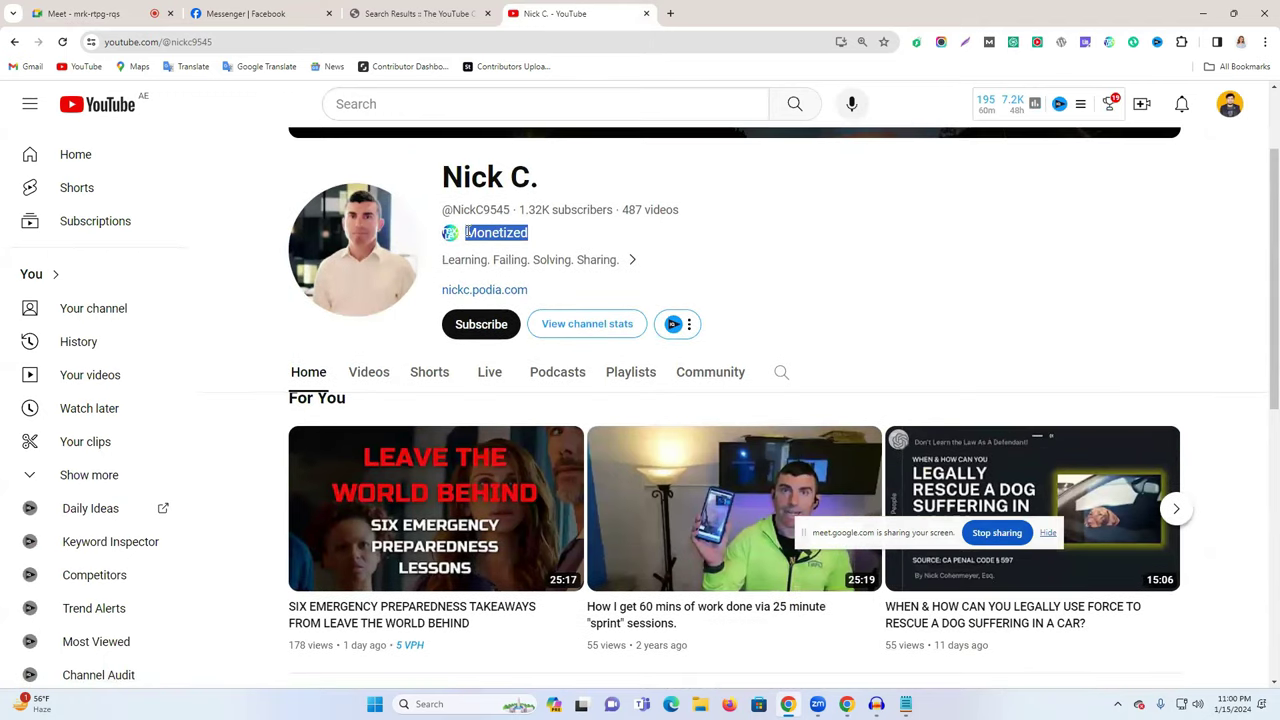
{"action": "left_click", "coordinate": [655, 239]}
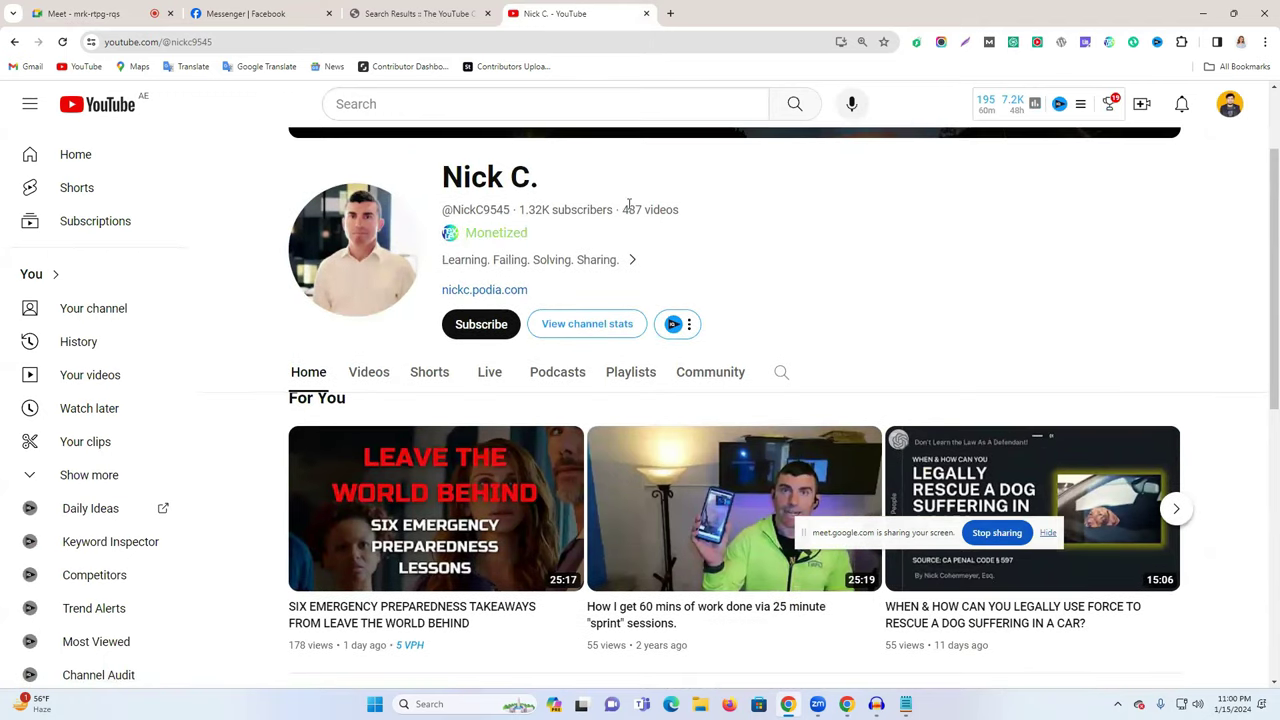
{"action": "left_click_drag", "start_coordinate": [623, 207], "coordinate": [752, 222]}
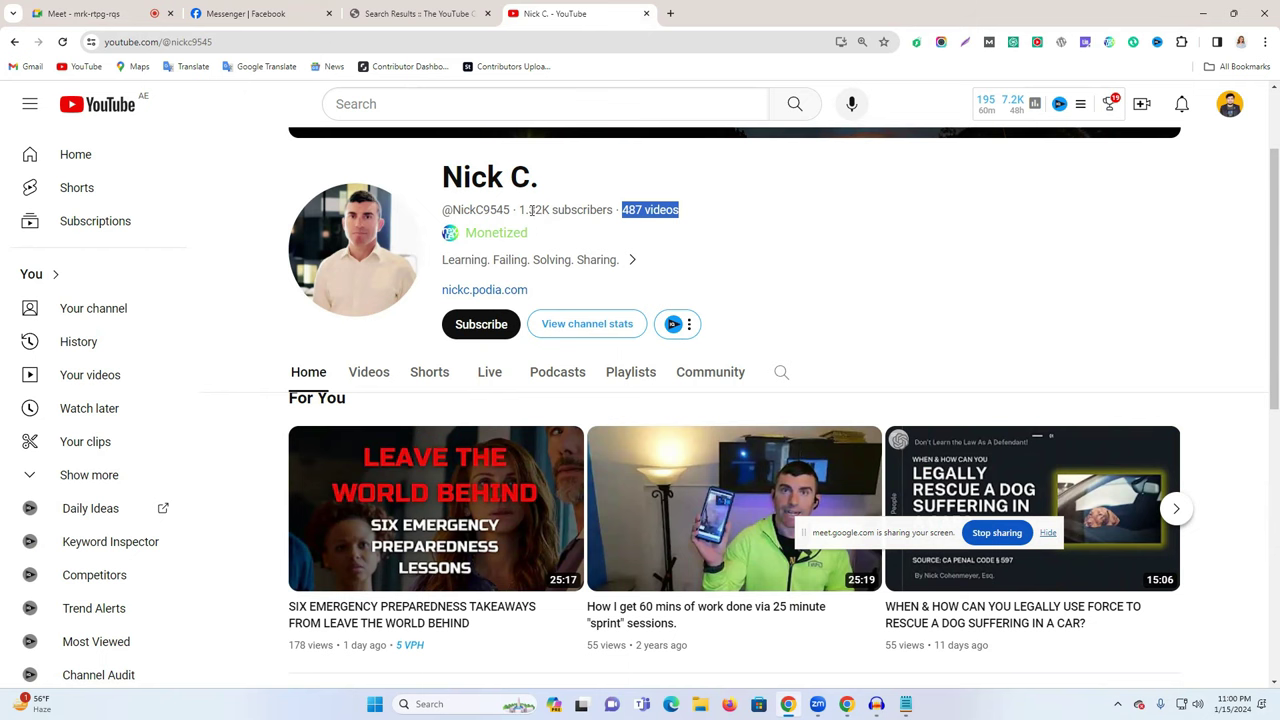
- Open the channel's About details and highlight the Joined Sep 10, 2011 date
{"action": "left_click", "coordinate": [775, 261]}
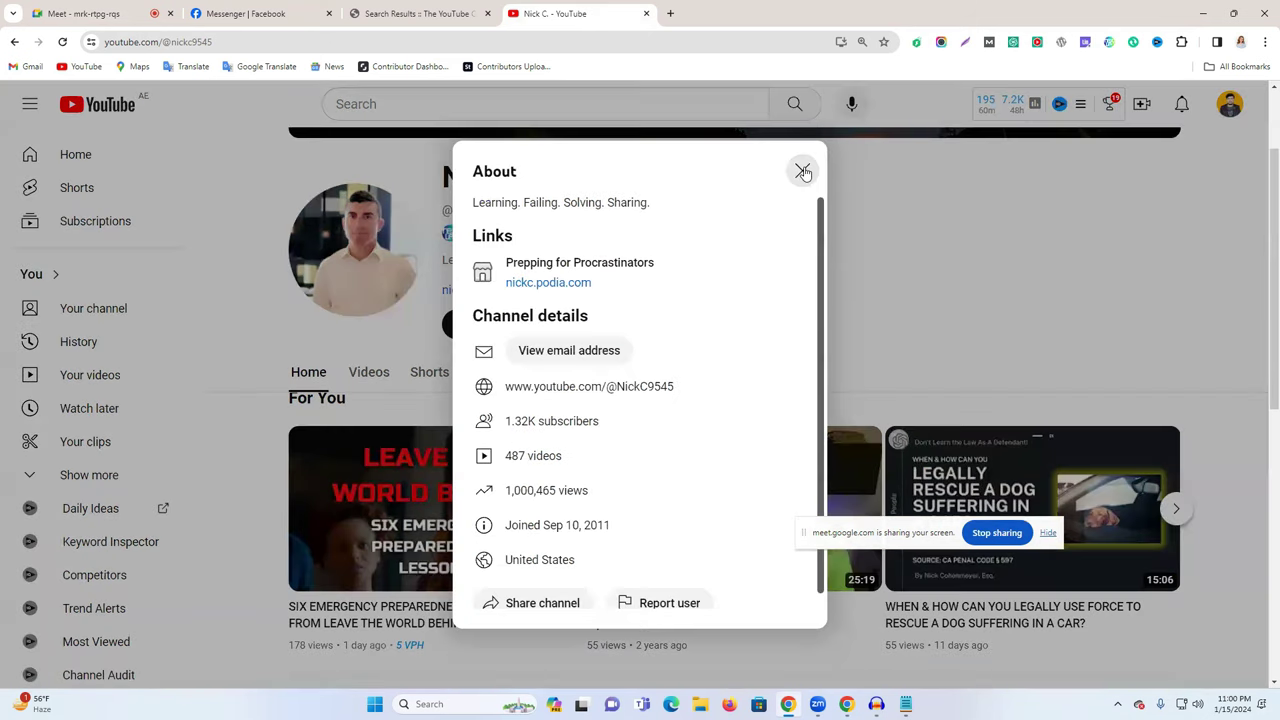
{"action": "triple_click", "coordinate": [607, 525]}
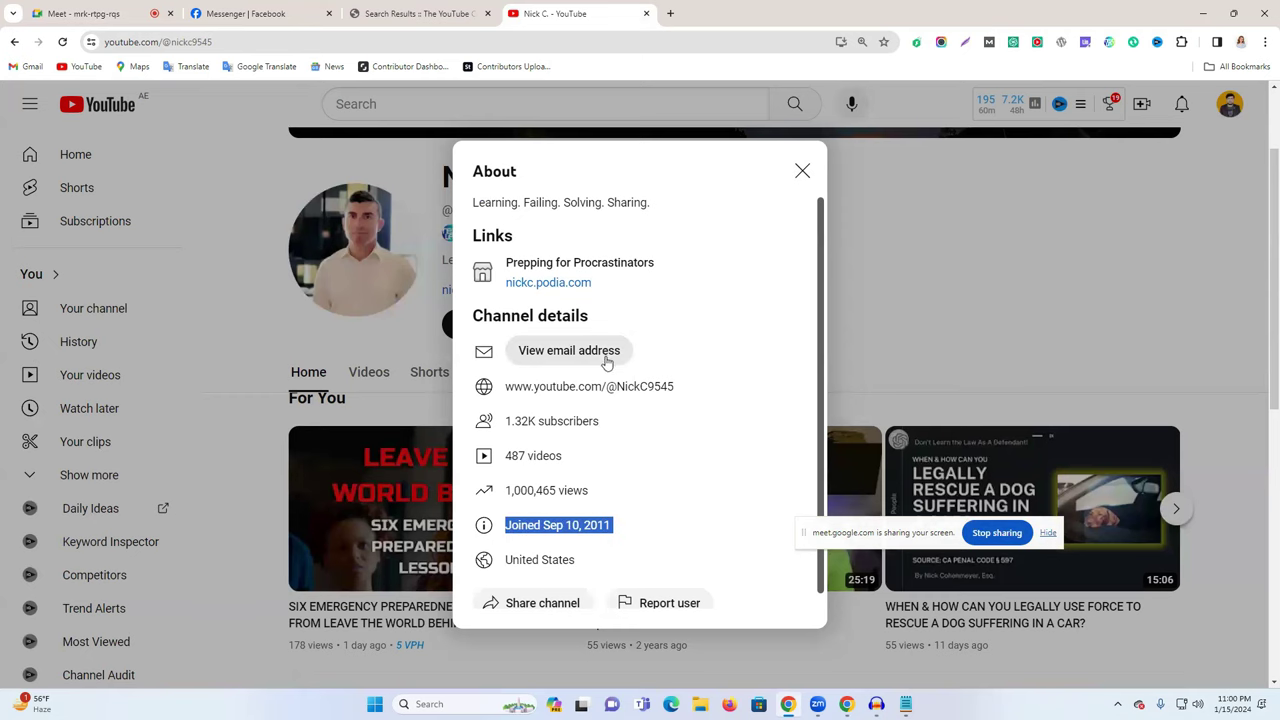
{"action": "left_click", "coordinate": [802, 171]}
- Reveal the channel's hidden contact email by passing the reCAPTCHA check
{"action": "left_click", "coordinate": [567, 262]}
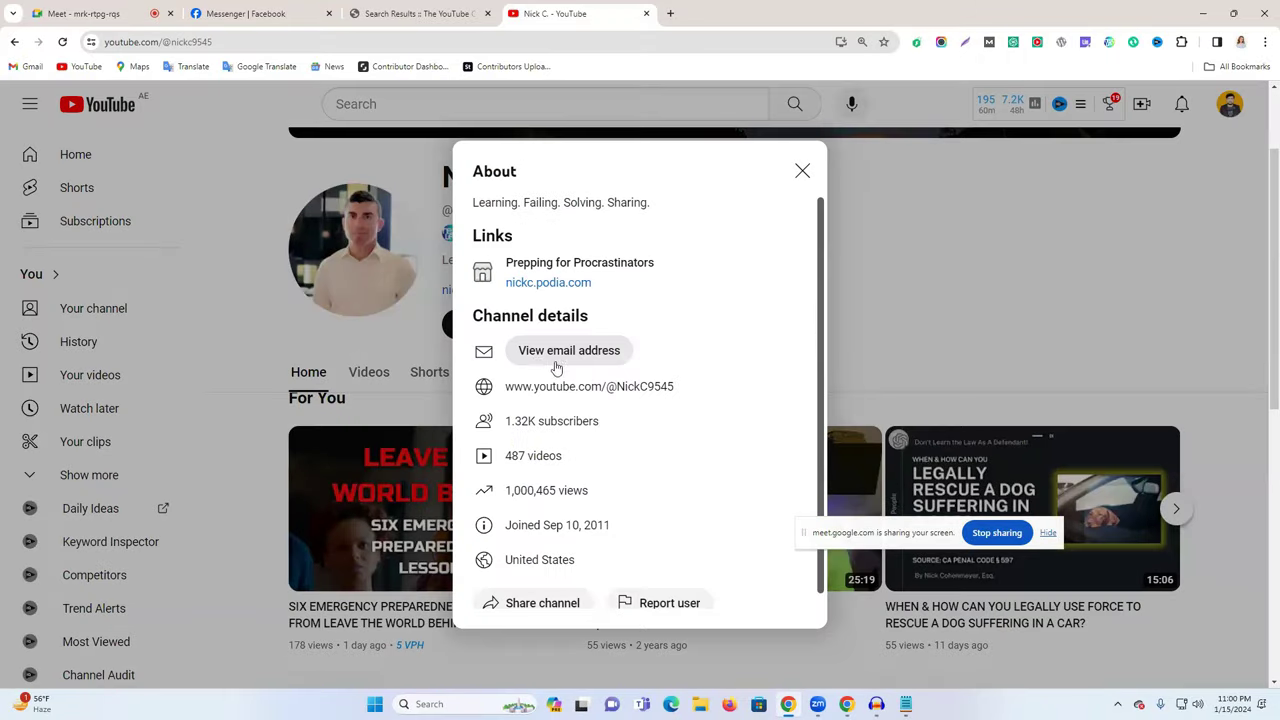
{"action": "left_click", "coordinate": [557, 356]}
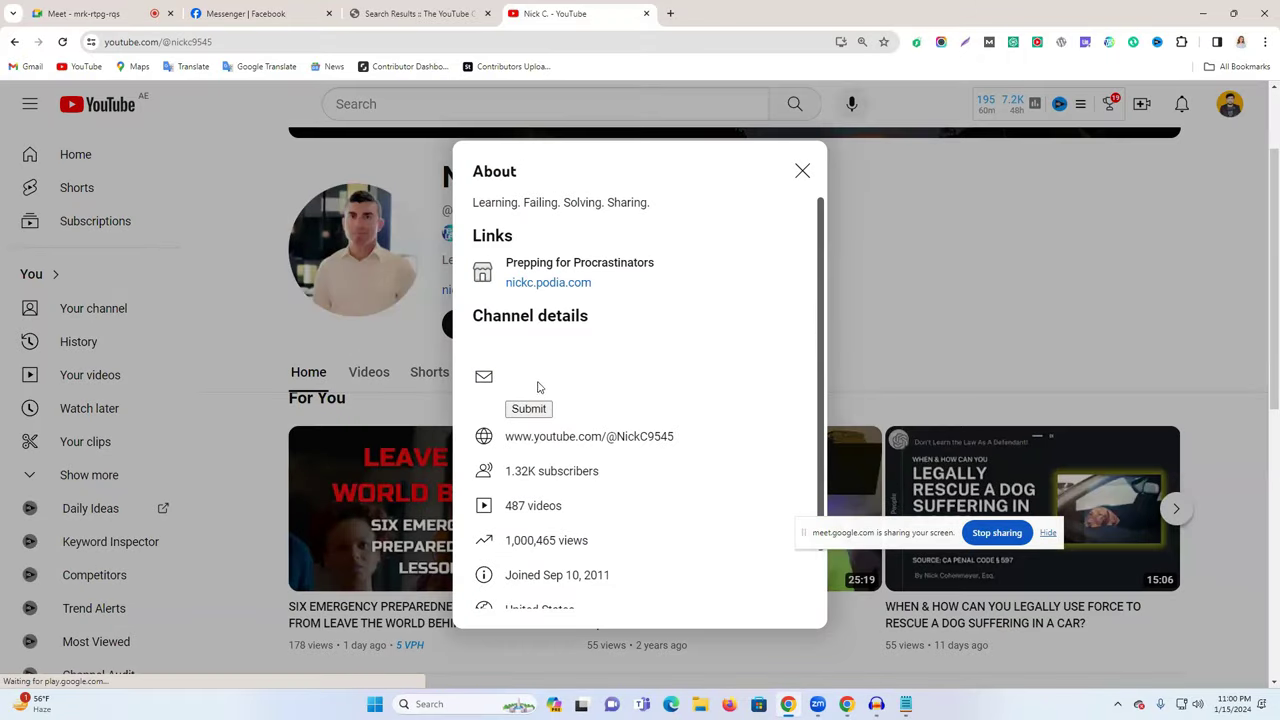
{"action": "left_click", "coordinate": [530, 367]}
{"action": "left_click", "coordinate": [530, 410]}
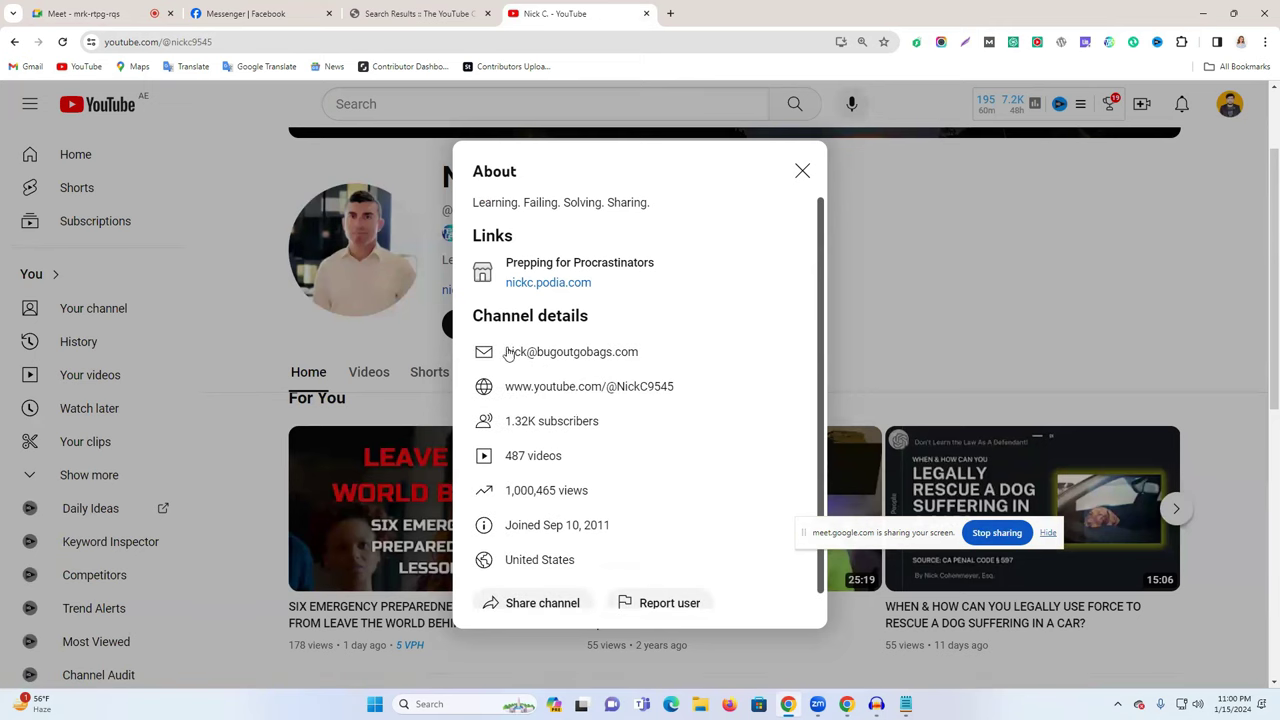
- Copy the revealed email address and minimize the browser
{"action": "left_click_drag", "start_coordinate": [506, 352], "coordinate": [645, 357]}
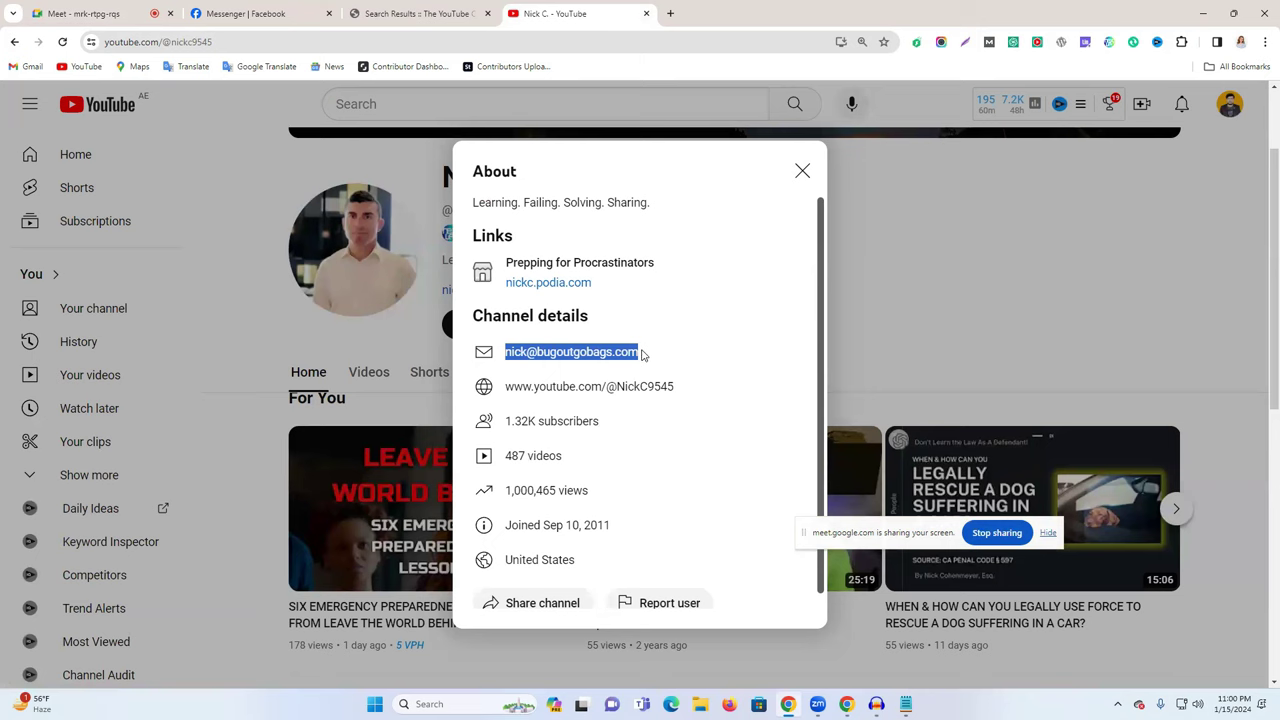
{"action": "right_click", "coordinate": [592, 354]}
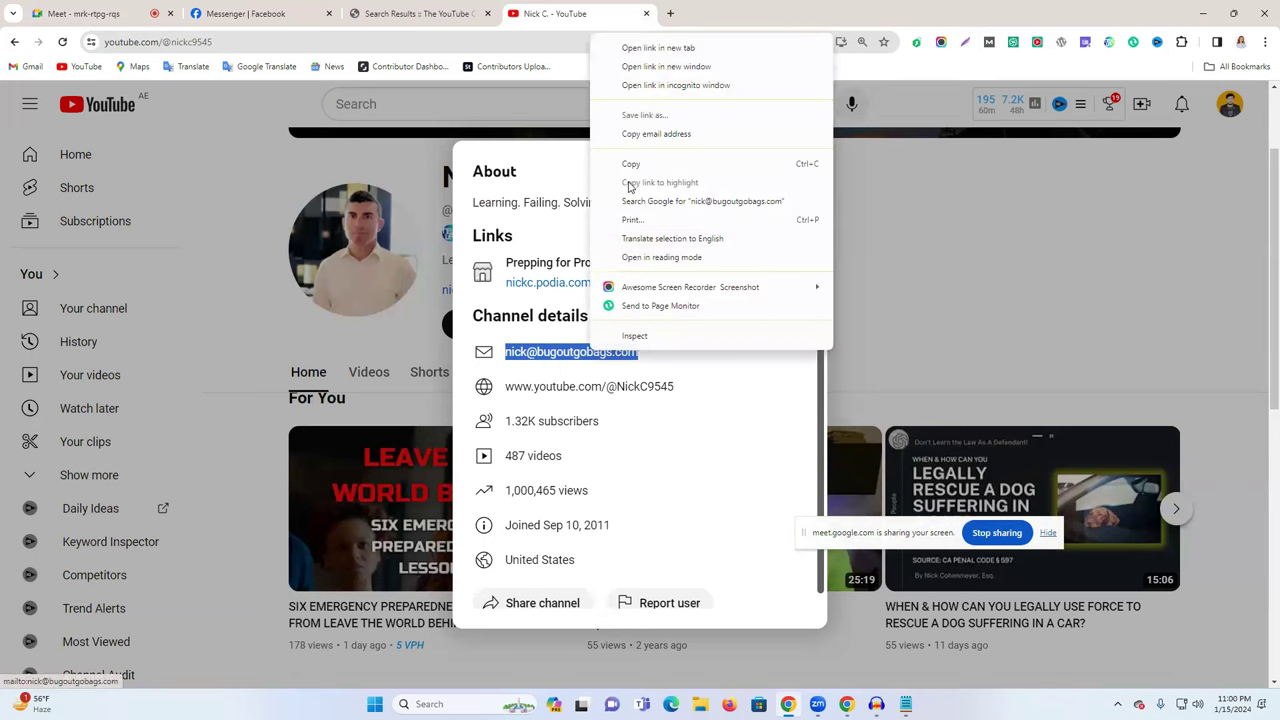
{"action": "left_click", "coordinate": [655, 169]}
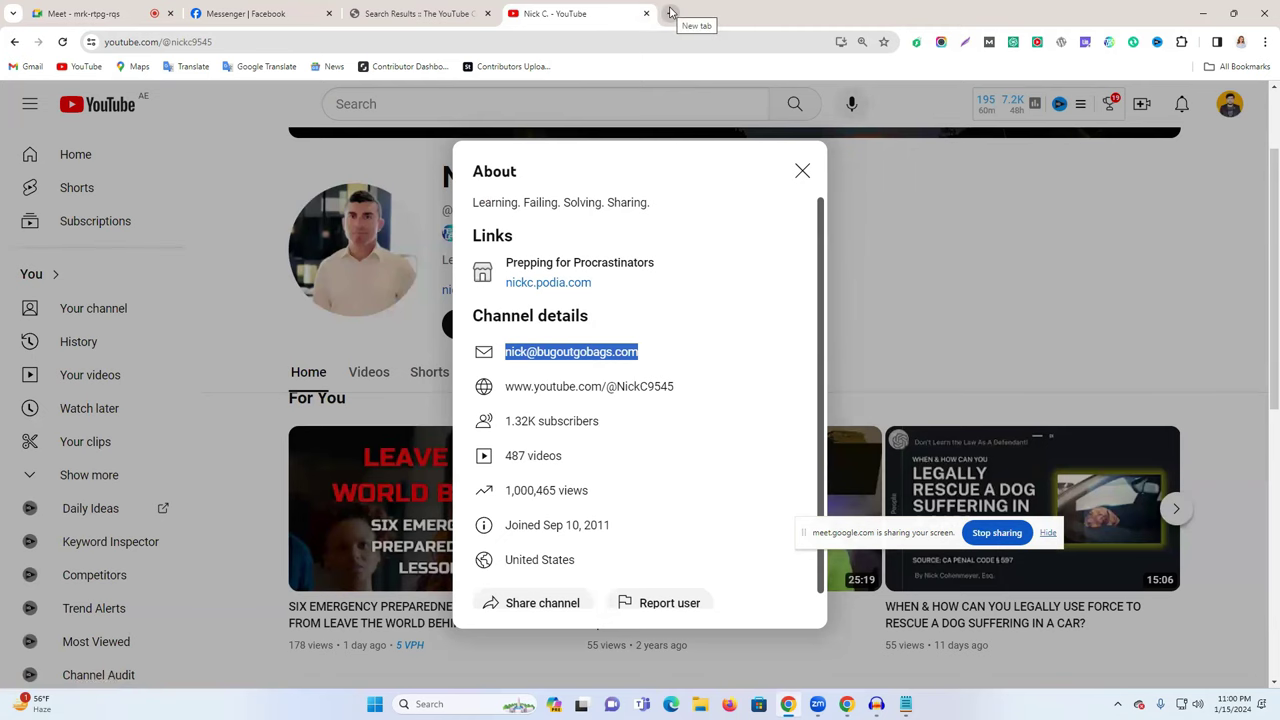
{"action": "left_click", "coordinate": [1203, 13]}
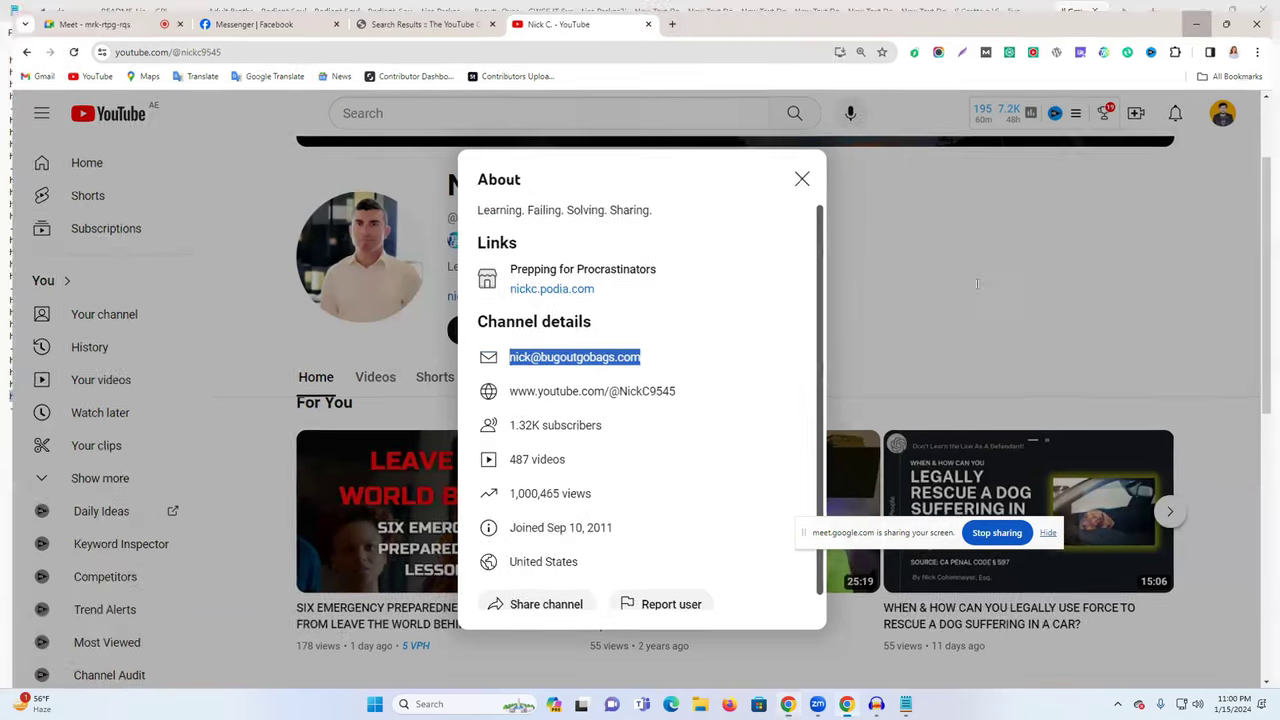
- Show the desktop, dismiss its context menu, and restore Chrome from the taskbar
{"action": "key", "text": "super+d"}
{"action": "right_click", "coordinate": [830, 186]}
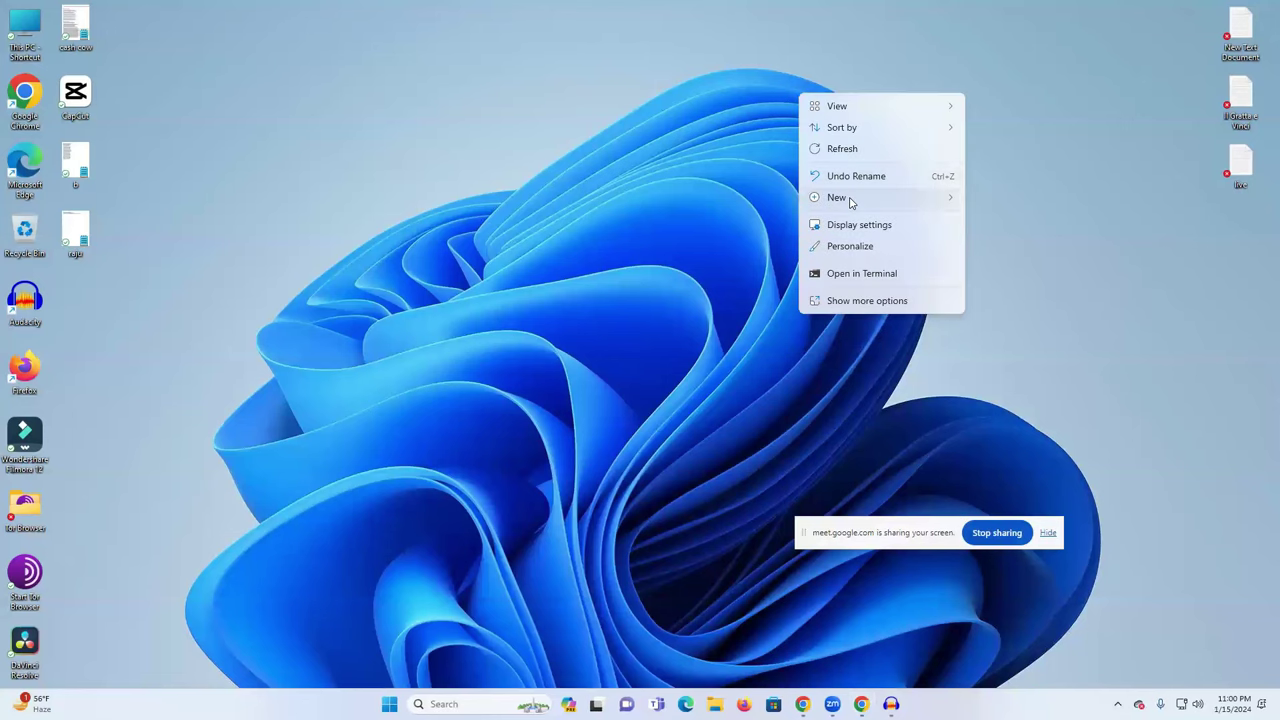
{"action": "mouse_move", "coordinate": [849, 198]}
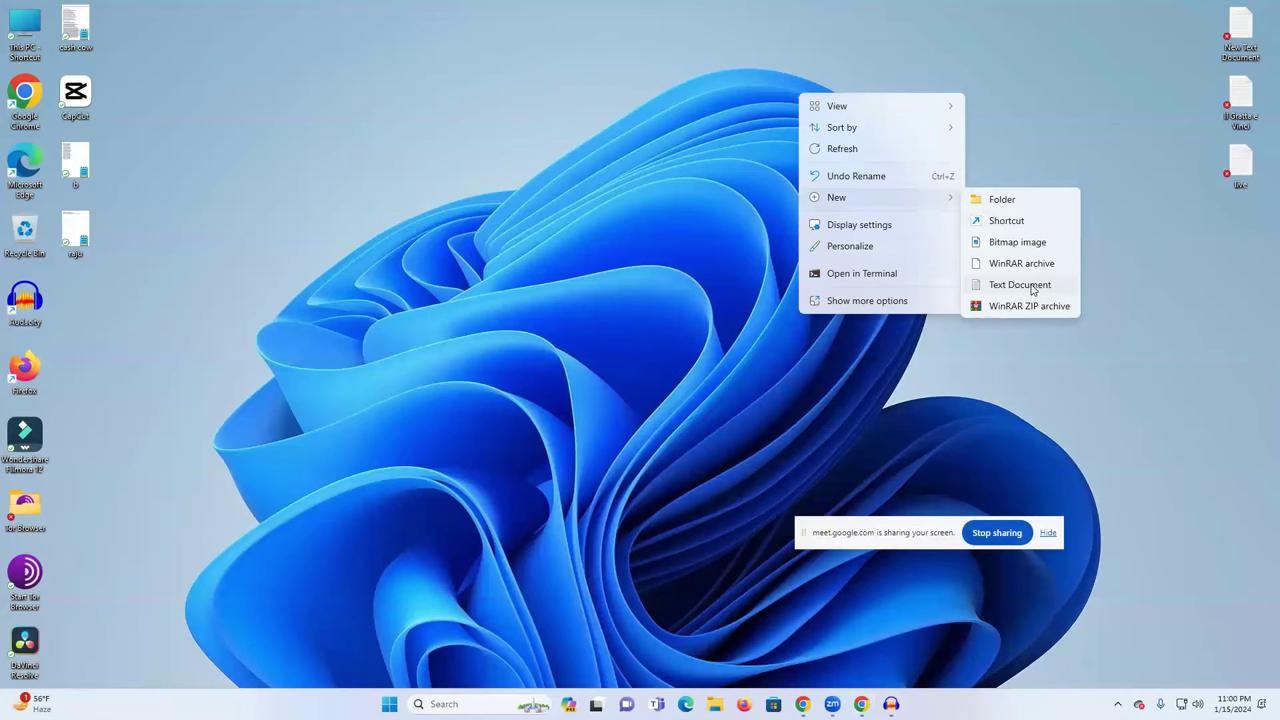
{"action": "left_click", "coordinate": [556, 289]}
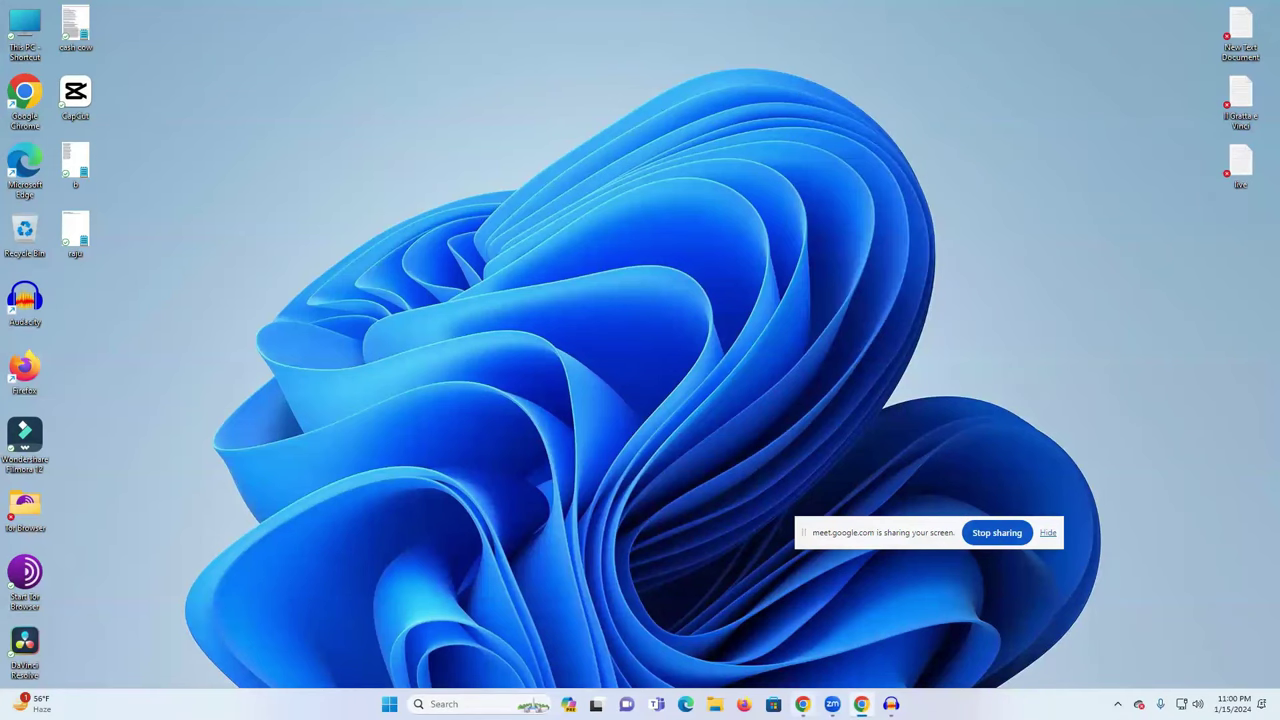
{"action": "left_click", "coordinate": [802, 704]}
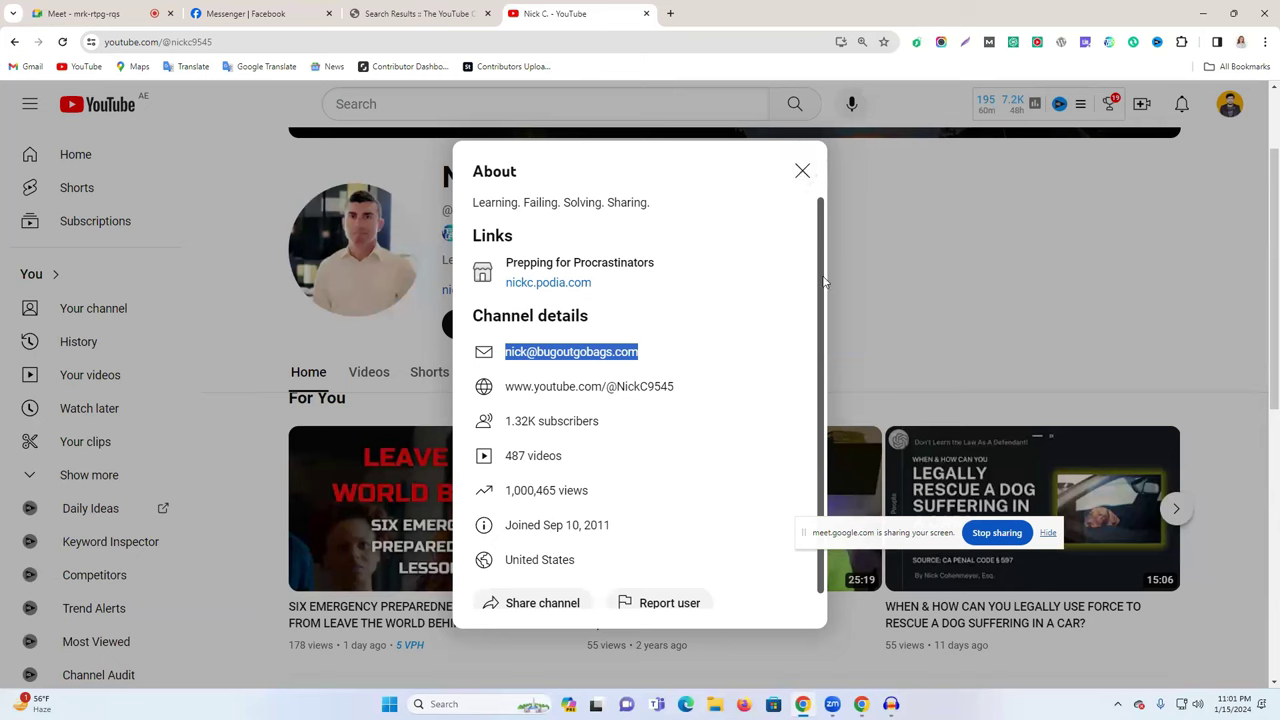
- Close the About panel and open the 'SIX EMERGENCY PREPAREDNESS TAKEAWAYS FROM LEAVE THE WORLD BEHIND' video
{"action": "left_click", "coordinate": [802, 173]}
{"action": "scroll", "coordinate": [420, 425], "scroll_direction": "down", "scroll_amount": 2}
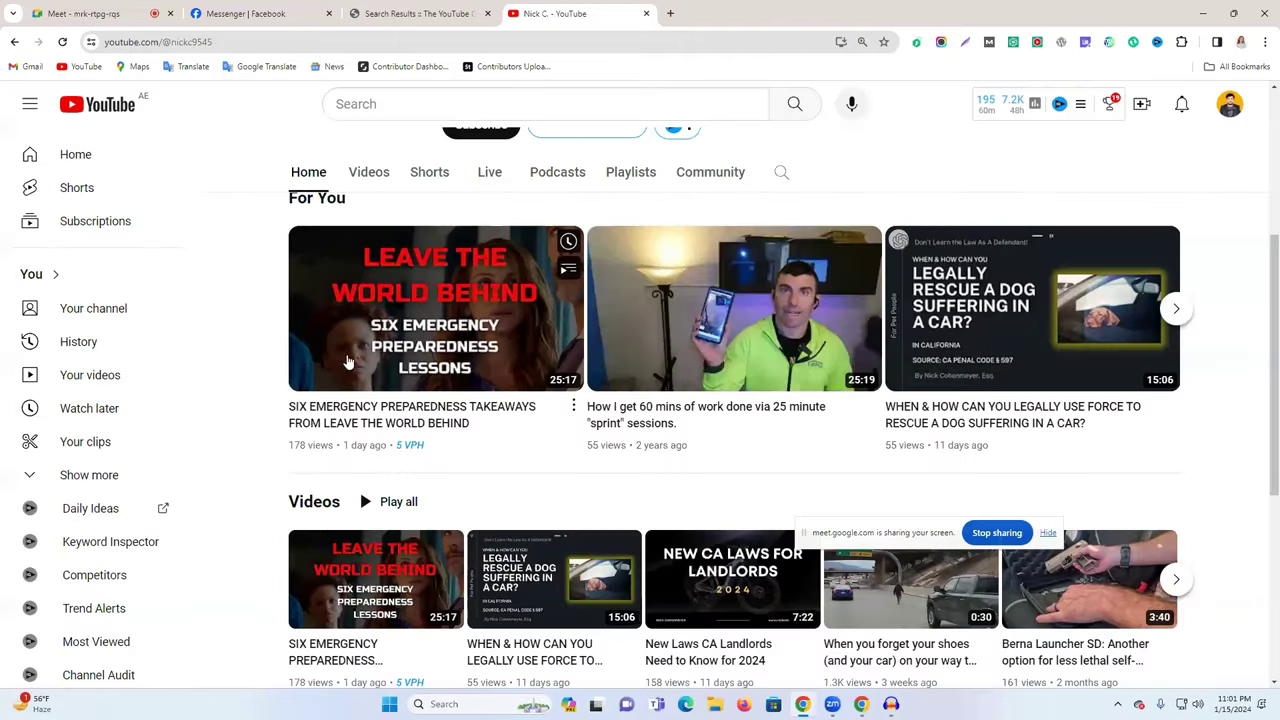
{"action": "scroll", "coordinate": [870, 400], "scroll_direction": "down", "scroll_amount": 2}
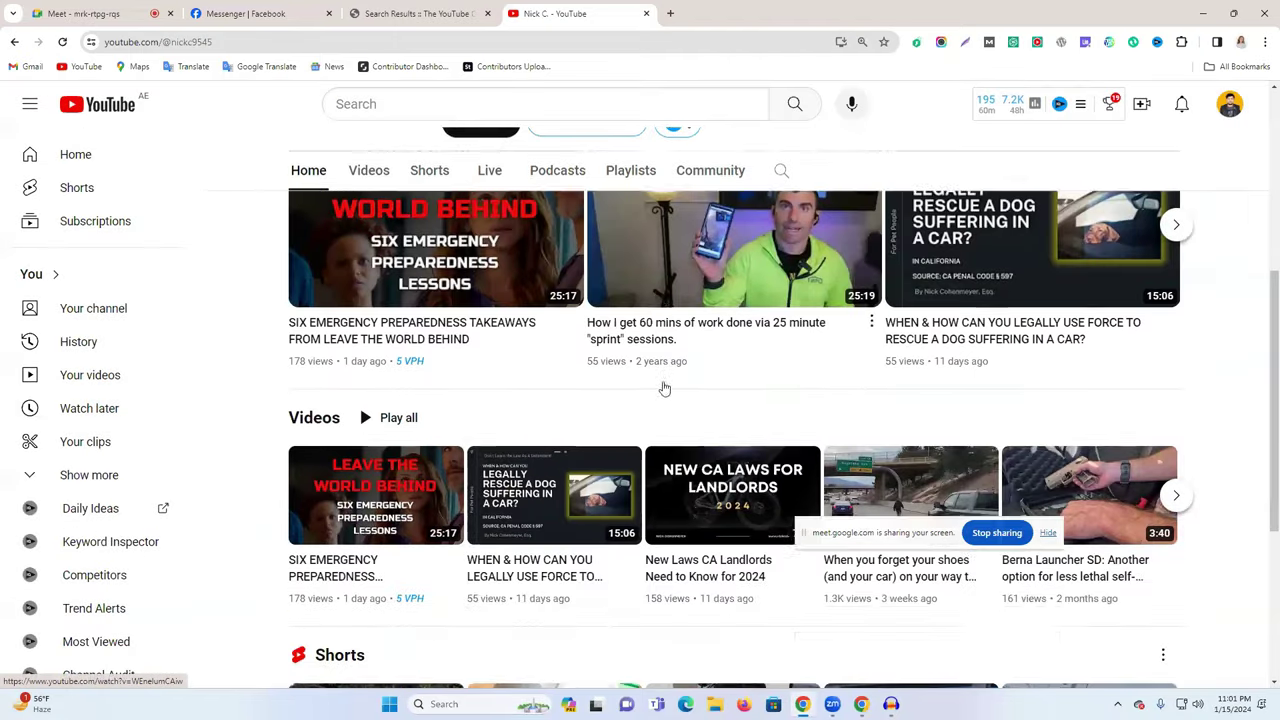
{"action": "scroll", "coordinate": [527, 410], "scroll_direction": "up", "scroll_amount": 2}
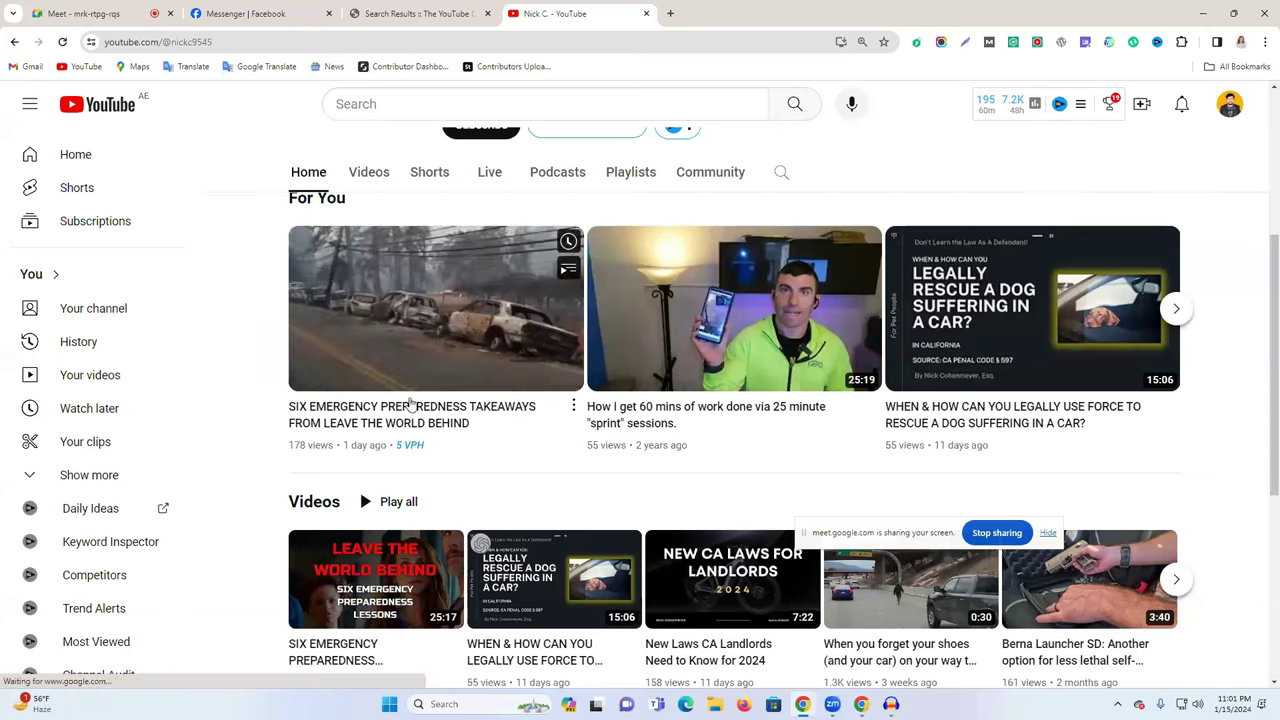
{"action": "left_click", "coordinate": [412, 321]}
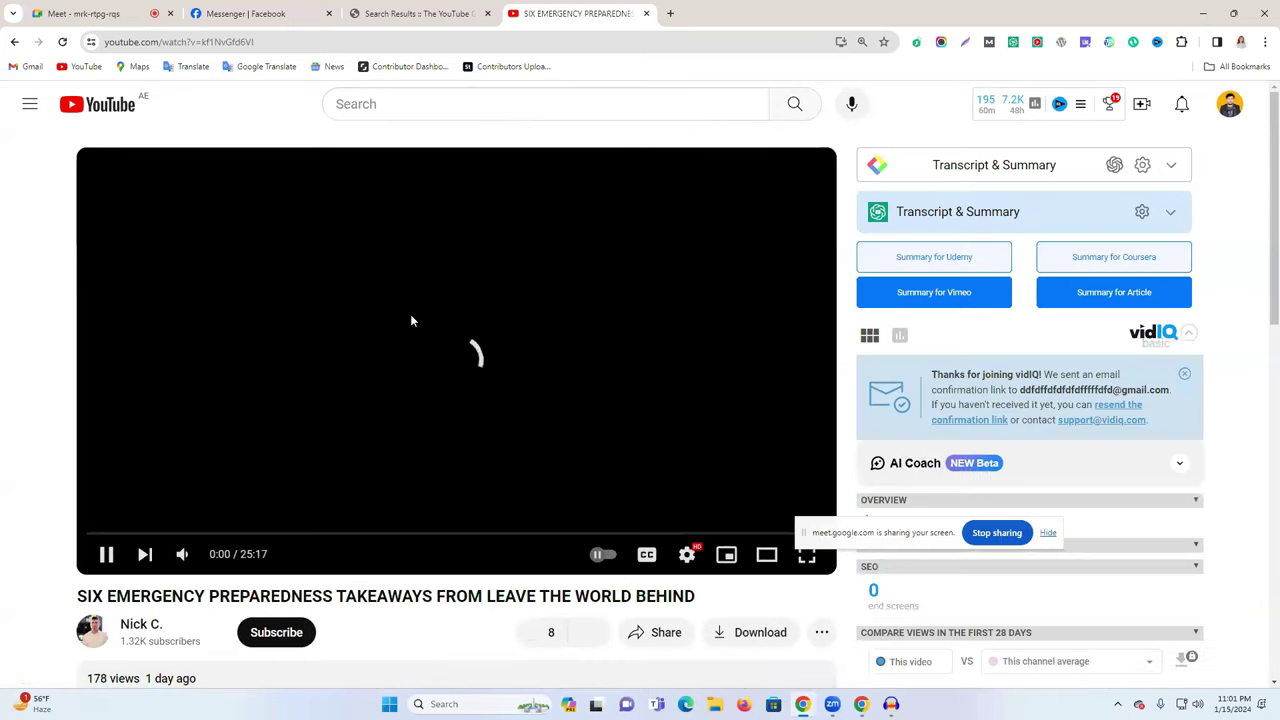
- Scroll the watch page and highlight the video's 0/100 vidIQ SEO score
{"action": "scroll", "coordinate": [408, 318], "scroll_direction": "down", "scroll_amount": 1}
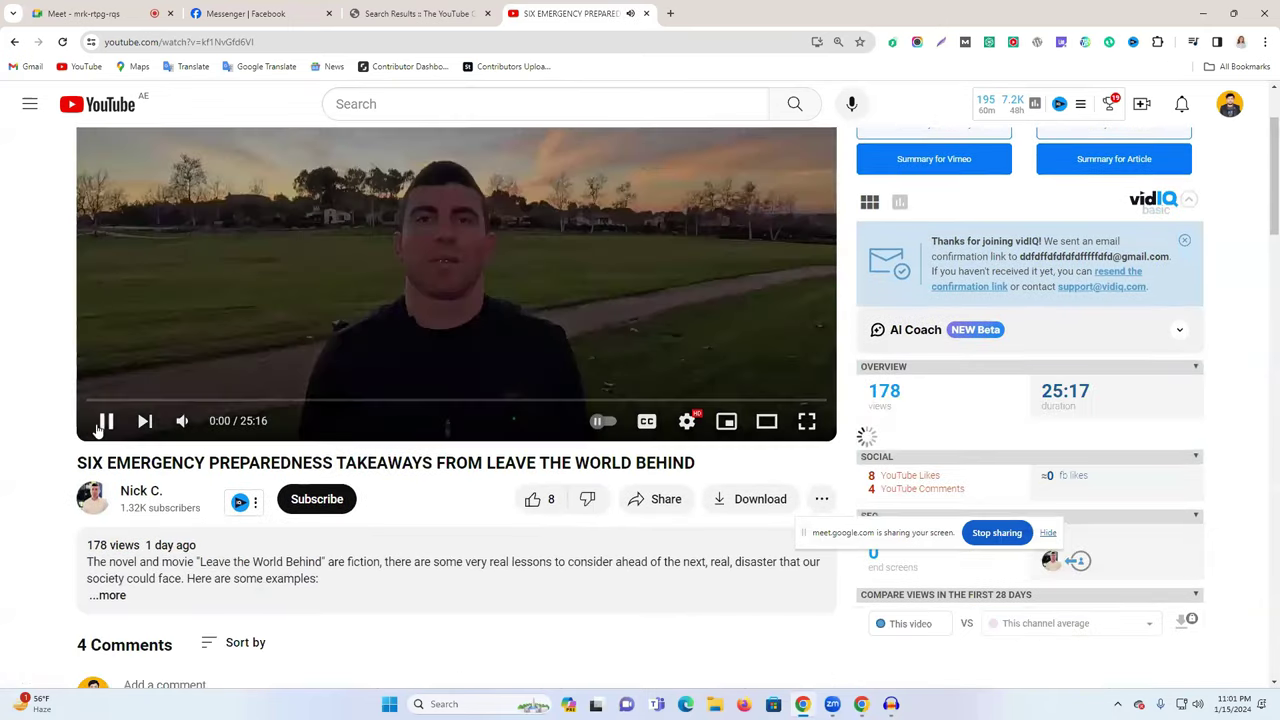
{"action": "scroll", "coordinate": [613, 345], "scroll_direction": "down", "scroll_amount": 3}
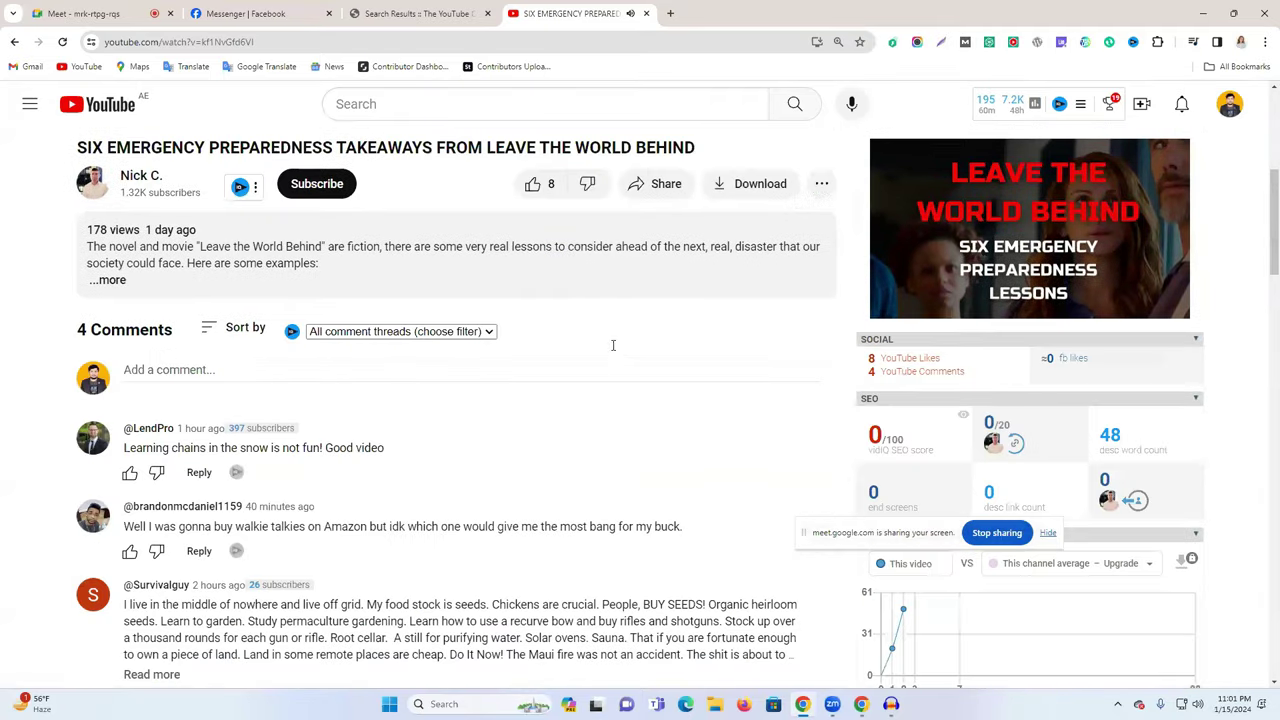
{"action": "scroll", "coordinate": [613, 349], "scroll_direction": "down", "scroll_amount": 2}
{"action": "mouse_move", "coordinate": [865, 216]}
{"action": "left_click_drag", "start_coordinate": [862, 216], "coordinate": [905, 225]}
{"action": "scroll", "coordinate": [880, 240], "scroll_direction": "up", "scroll_amount": 1}
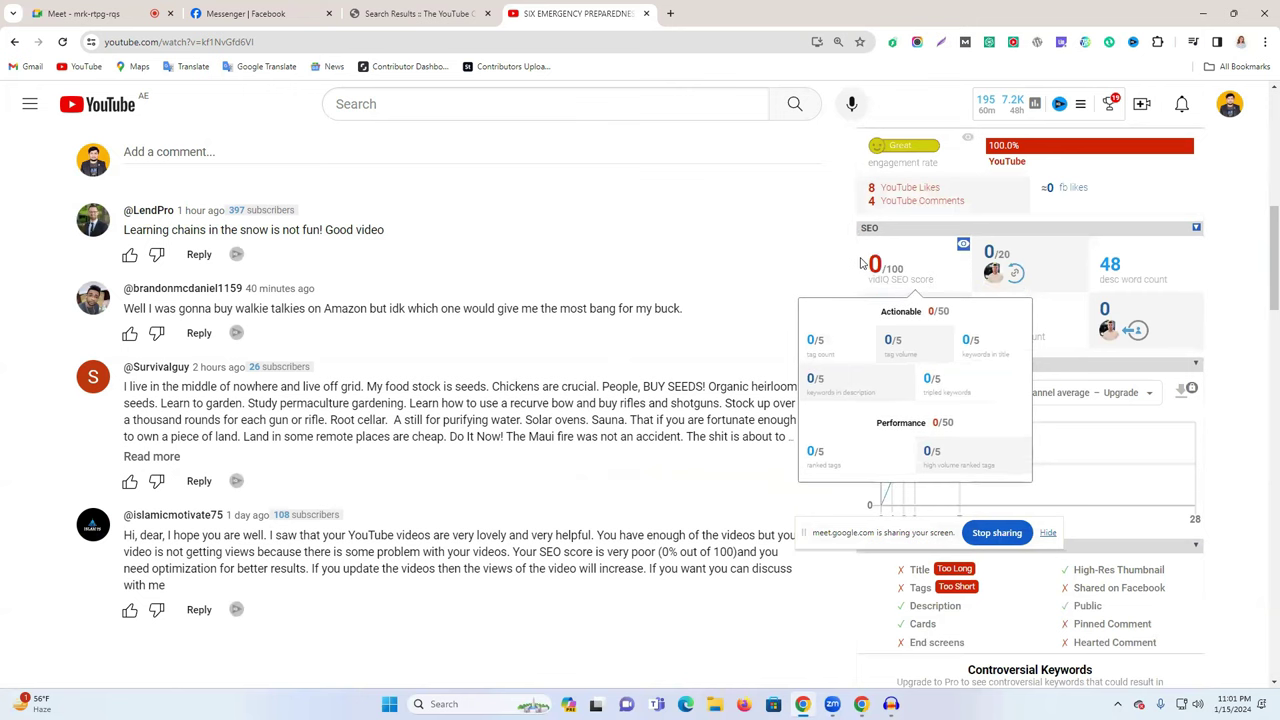
{"action": "left_click_drag", "start_coordinate": [866, 266], "coordinate": [892, 268]}
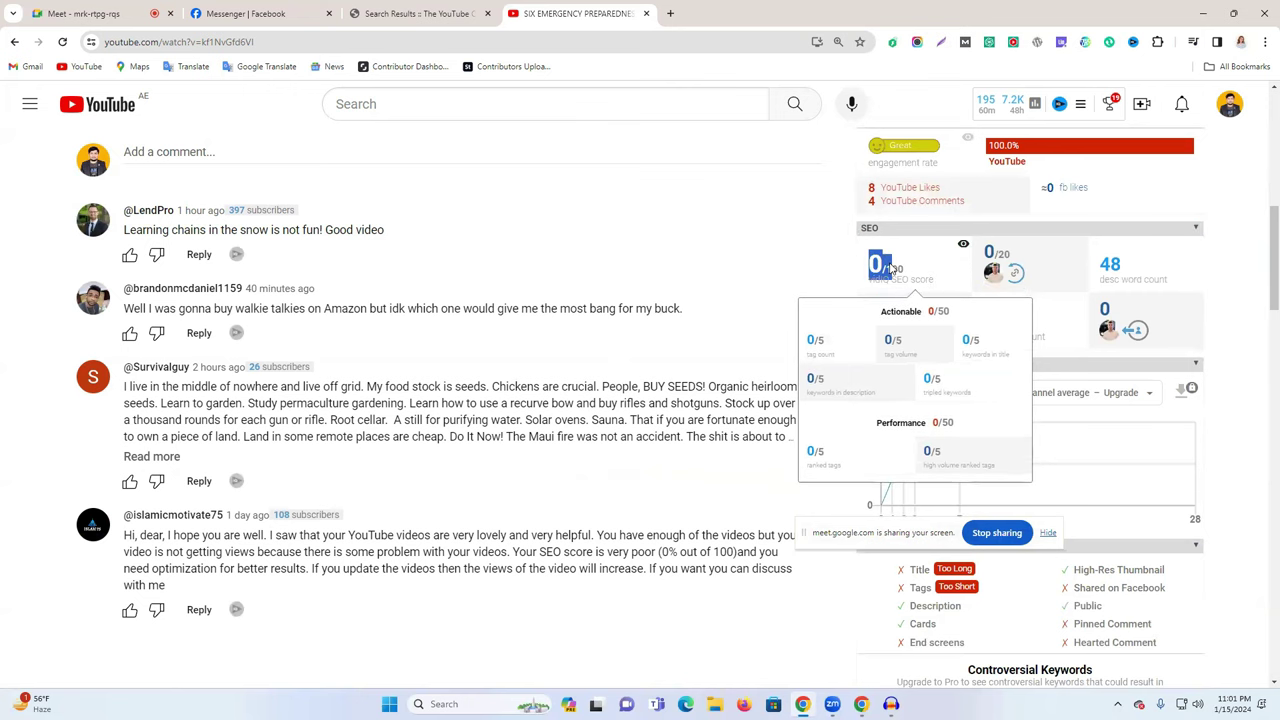
- Inspect the vidIQ Channel Tags by selecting them in the side panel
{"action": "scroll", "coordinate": [1225, 344], "scroll_direction": "down", "scroll_amount": 10}
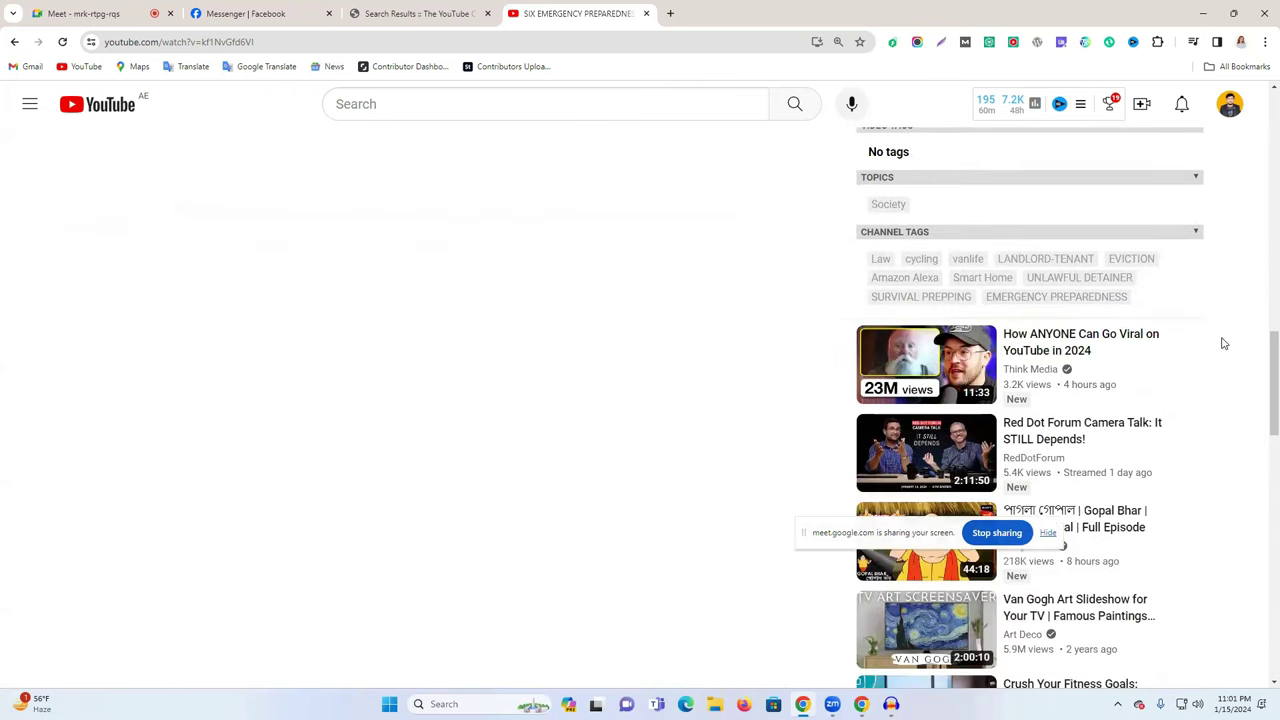
{"action": "scroll", "coordinate": [1214, 343], "scroll_direction": "up", "scroll_amount": 4}
{"action": "scroll", "coordinate": [1126, 357], "scroll_direction": "down", "scroll_amount": 3}
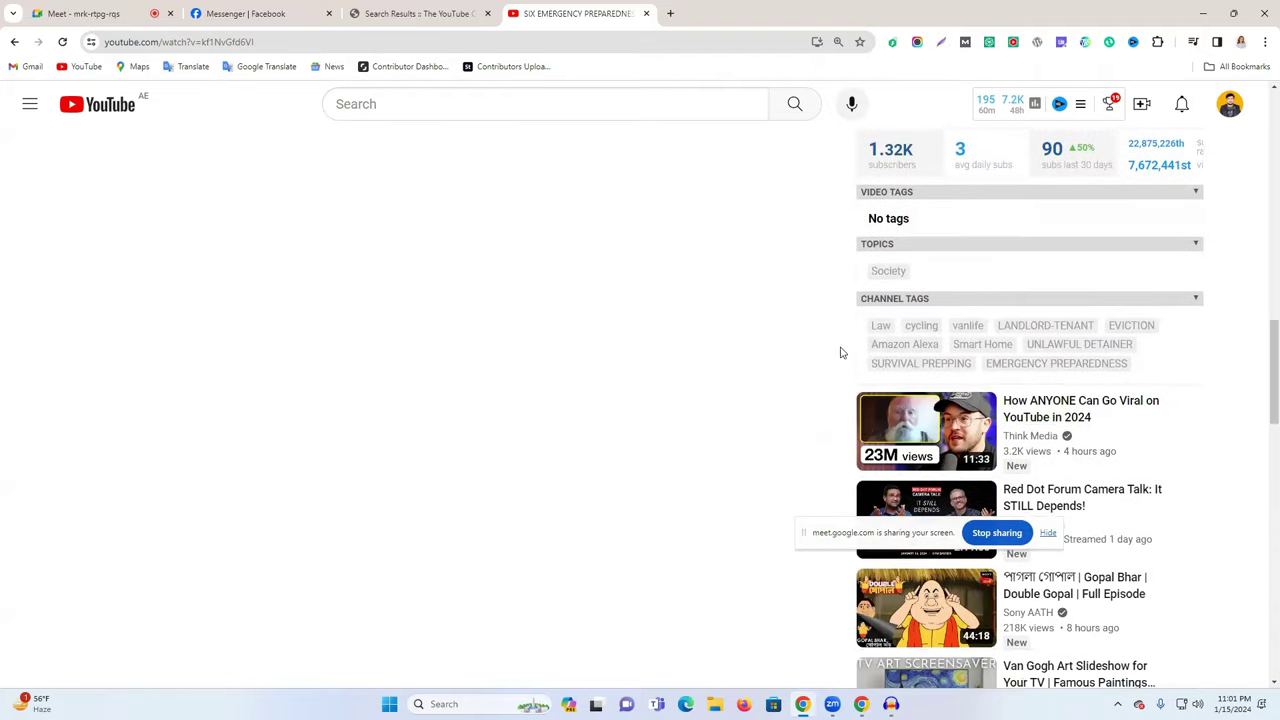
{"action": "left_click_drag", "start_coordinate": [864, 325], "coordinate": [1169, 360]}
{"action": "scroll", "coordinate": [954, 424], "scroll_direction": "up", "scroll_amount": 2}
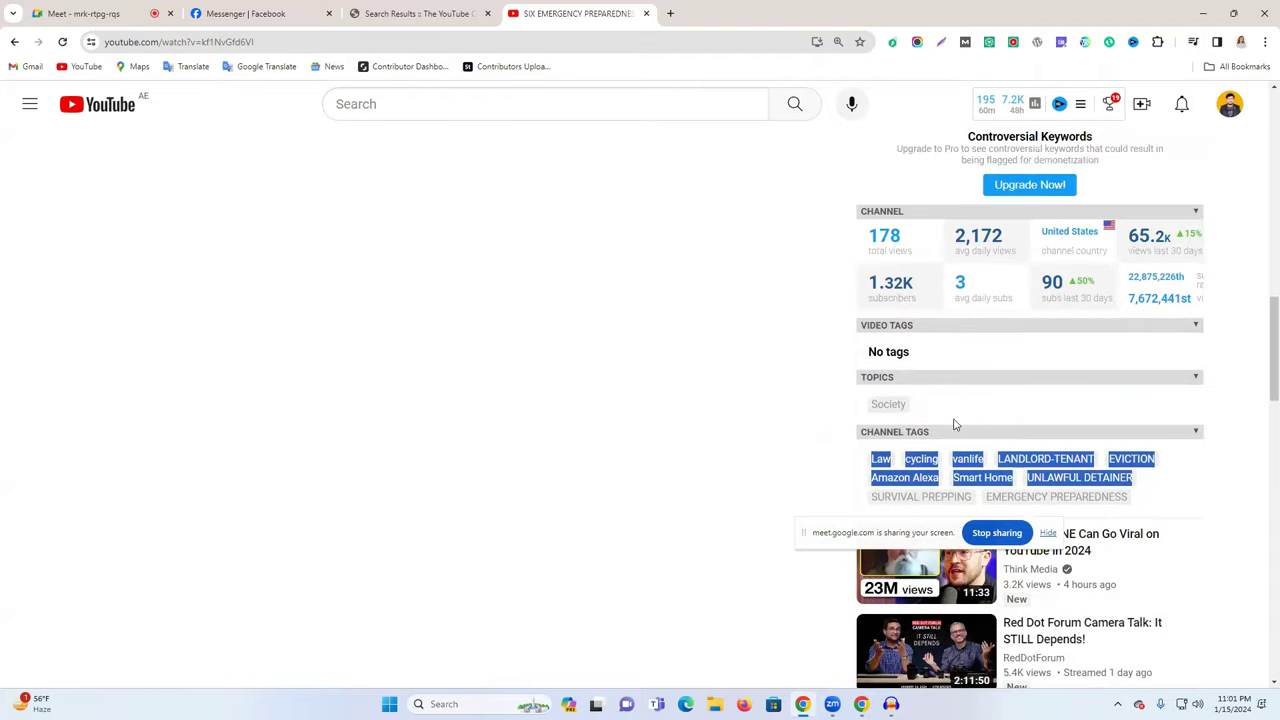
{"action": "left_click_drag", "start_coordinate": [893, 351], "coordinate": [991, 354]}
{"action": "scroll", "coordinate": [1000, 360], "scroll_direction": "up", "scroll_amount": 3}
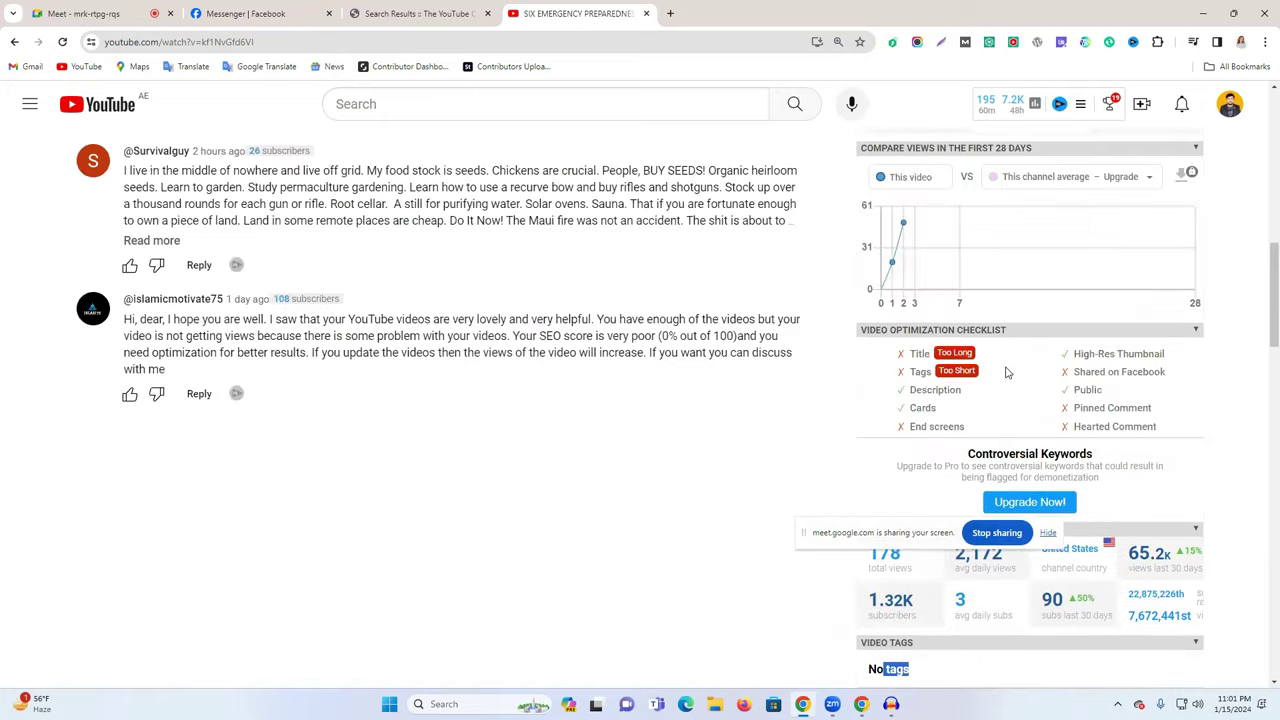
{"action": "scroll", "coordinate": [1007, 372], "scroll_direction": "up", "scroll_amount": 7}
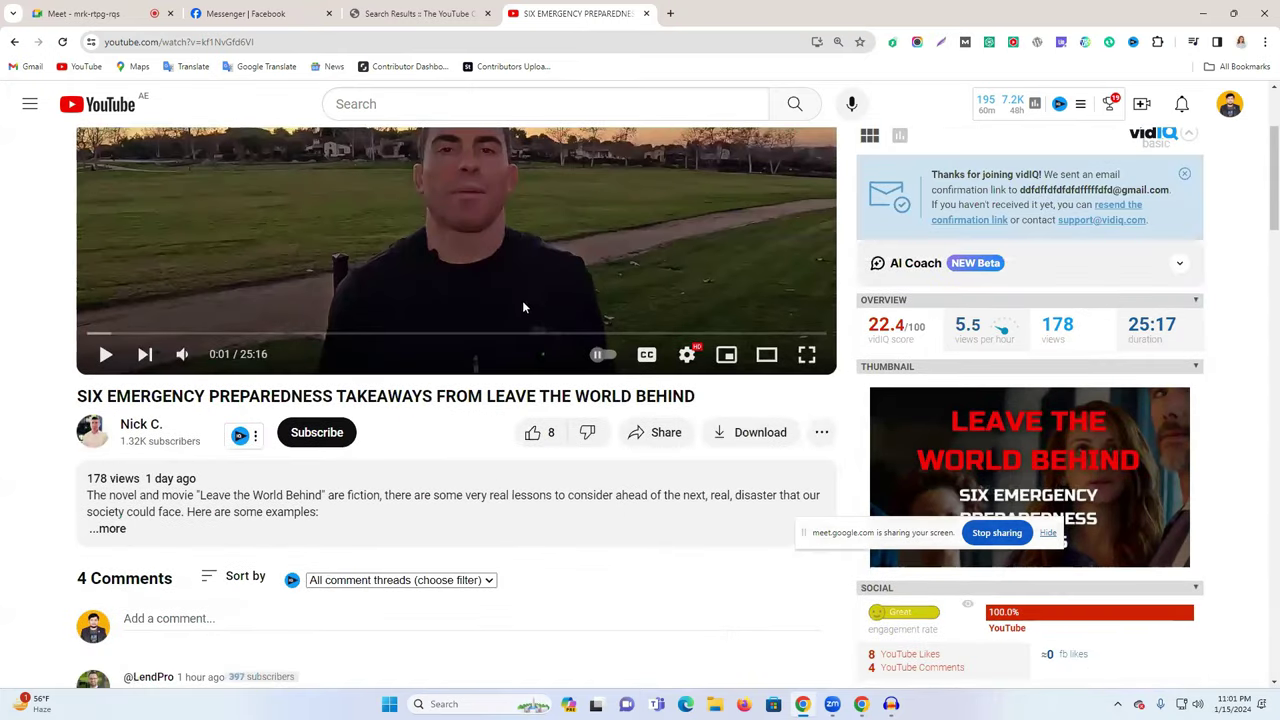
{"action": "scroll", "coordinate": [522, 307], "scroll_direction": "up", "scroll_amount": 2}
{"action": "scroll", "coordinate": [337, 332], "scroll_direction": "down", "scroll_amount": 4}
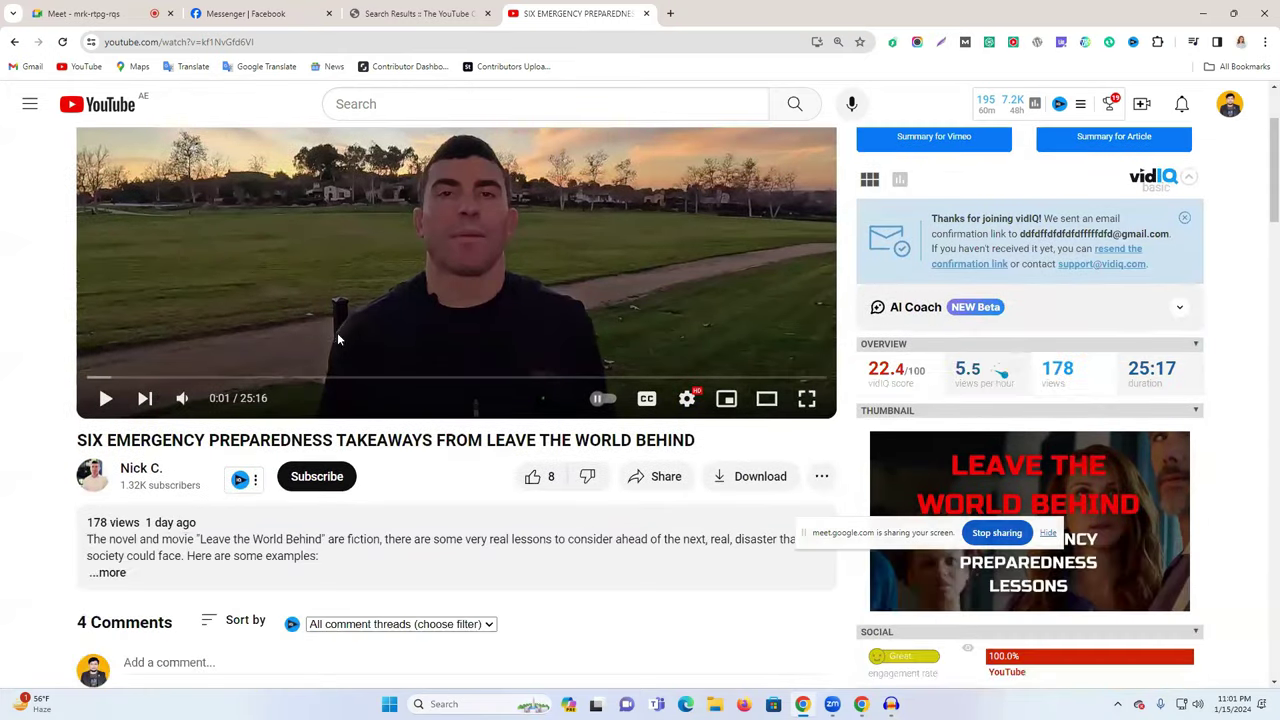
- Expand the video's full description and read through it
{"action": "left_click", "coordinate": [113, 329]}
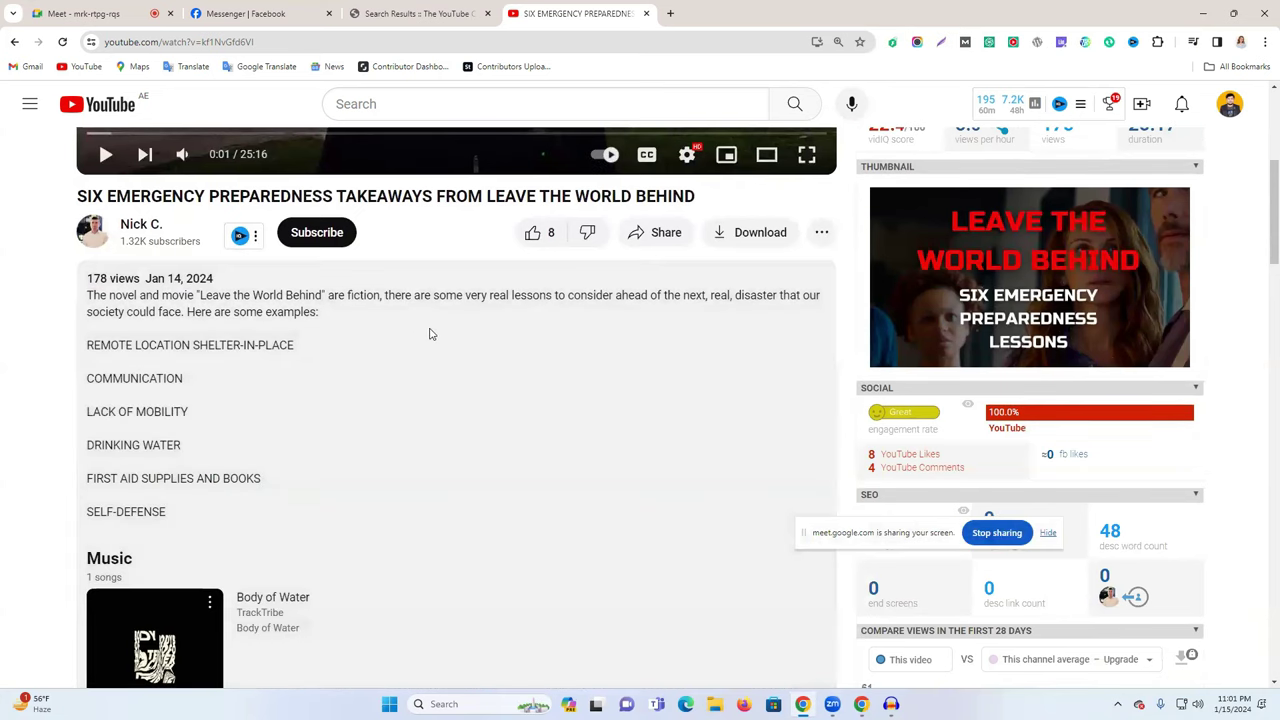
{"action": "scroll", "coordinate": [440, 340], "scroll_direction": "down", "scroll_amount": 3}
{"action": "scroll", "coordinate": [543, 350], "scroll_direction": "up", "scroll_amount": 5}
{"action": "scroll", "coordinate": [545, 340], "scroll_direction": "up", "scroll_amount": 3}
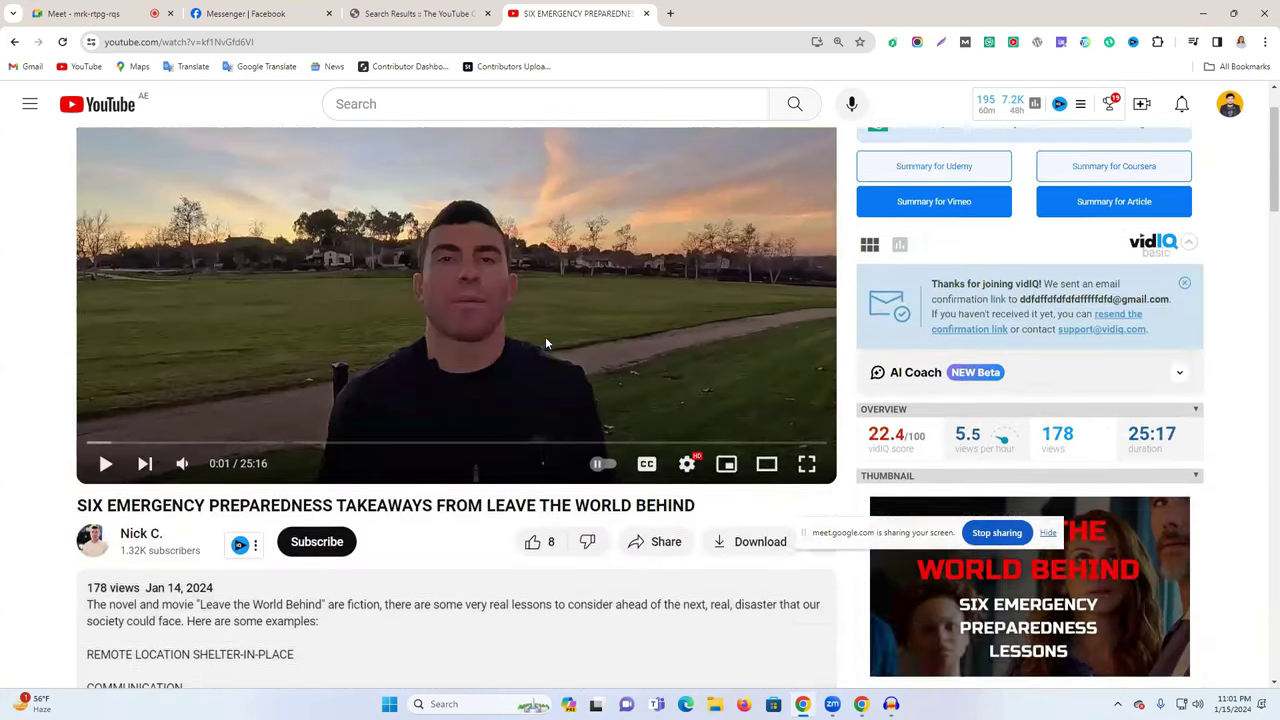
{"action": "scroll", "coordinate": [544, 332], "scroll_direction": "down", "scroll_amount": 3}
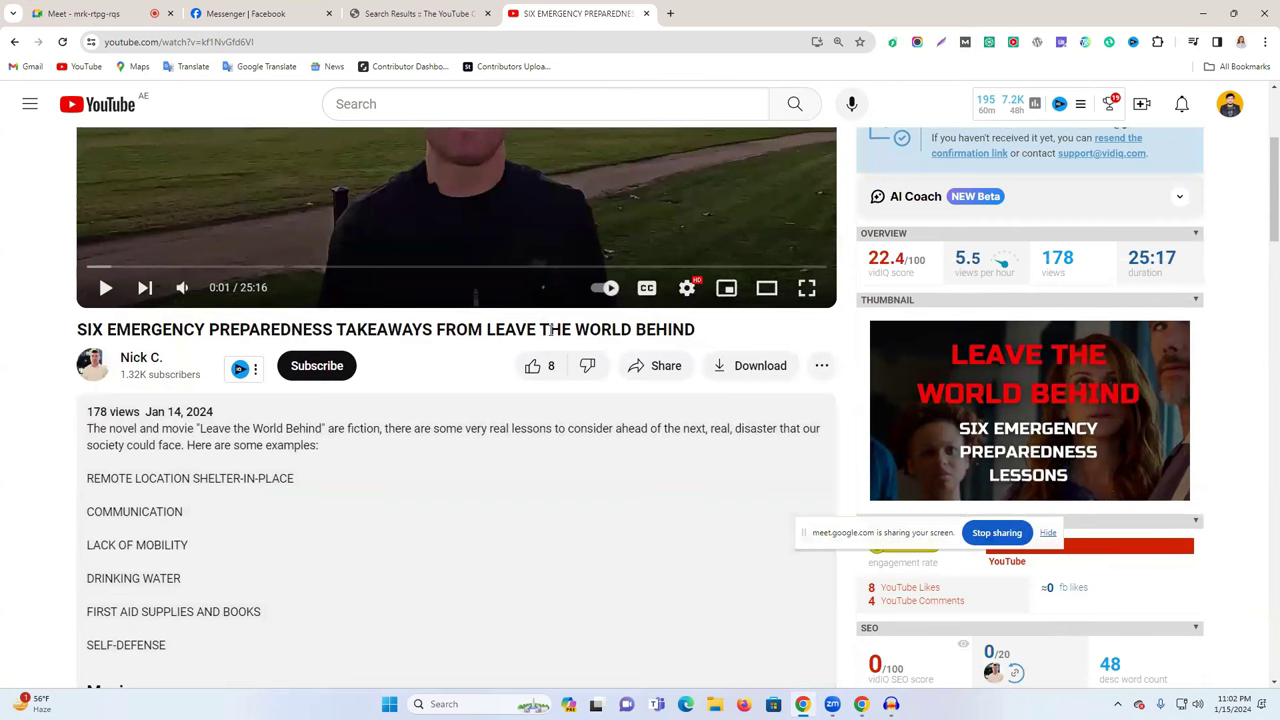
{"action": "scroll", "coordinate": [993, 503], "scroll_direction": "down", "scroll_amount": 3}
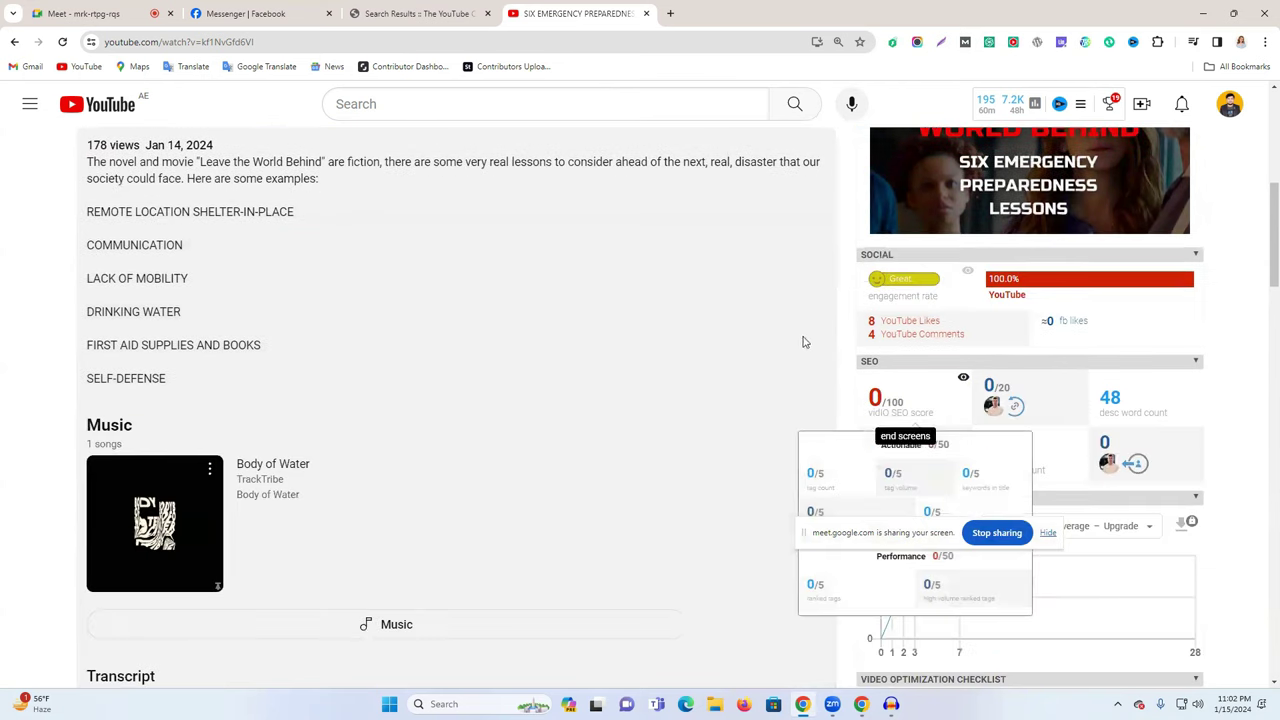
{"action": "left_click", "coordinate": [941, 41]}
- Capture the whole visible page and mark the SEO panel with two red boxes and a red arrow
{"action": "left_click_drag", "start_coordinate": [16, 118], "coordinate": [1268, 684]}
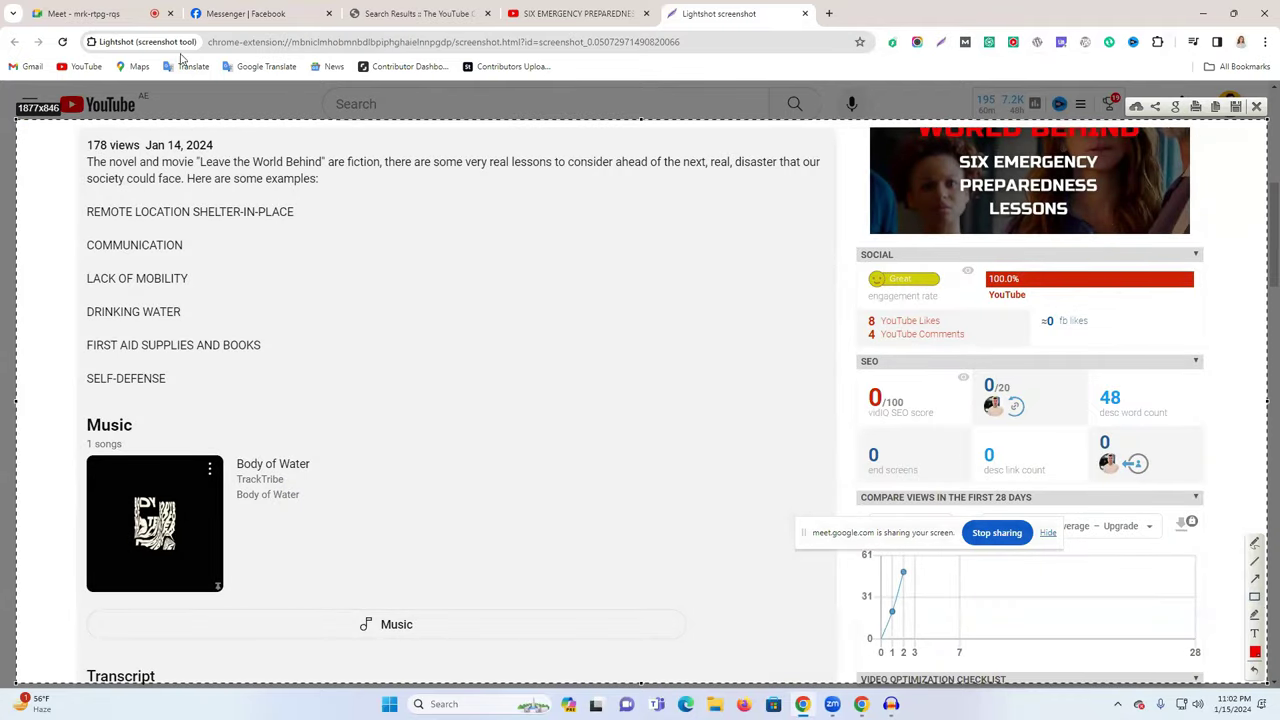
{"action": "mouse_move", "coordinate": [851, 353]}
{"action": "left_mouse_down"}
{"action": "mouse_move", "coordinate": [962, 442]}
{"action": "mouse_move", "coordinate": [1166, 509]}
{"action": "mouse_move", "coordinate": [1206, 494]}
{"action": "mouse_move", "coordinate": [1202, 482]}
{"action": "left_mouse_up"}
{"action": "mouse_move", "coordinate": [694, 507]}
{"action": "left_mouse_down"}
{"action": "mouse_move", "coordinate": [834, 418]}
{"action": "mouse_move", "coordinate": [776, 465]}
{"action": "left_mouse_up"}
{"action": "left_click", "coordinate": [1256, 579]}
{"action": "mouse_move", "coordinate": [651, 600]}
{"action": "left_mouse_down"}
{"action": "mouse_move", "coordinate": [829, 466]}
{"action": "mouse_move", "coordinate": [858, 418]}
{"action": "left_mouse_up"}
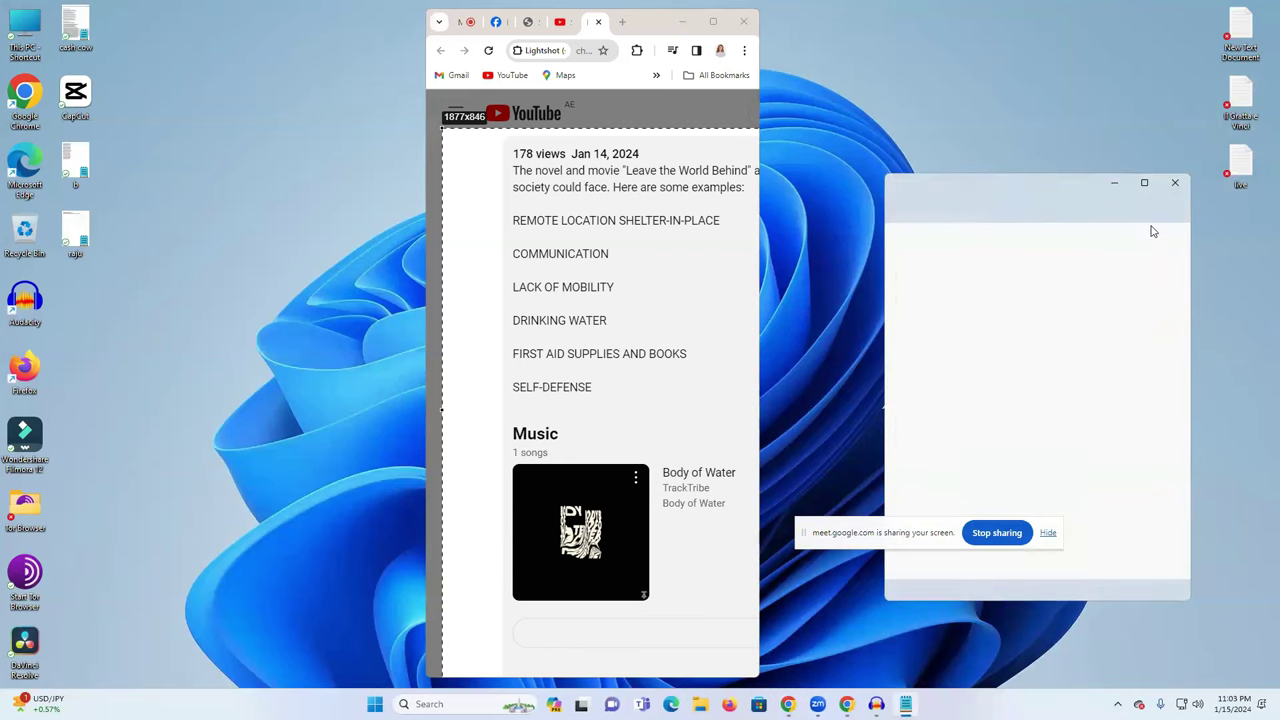
- Open the 'live' notes file of pitch messages, then return to the Messenger chat in Chrome
{"action": "left_click", "coordinate": [1175, 182]}
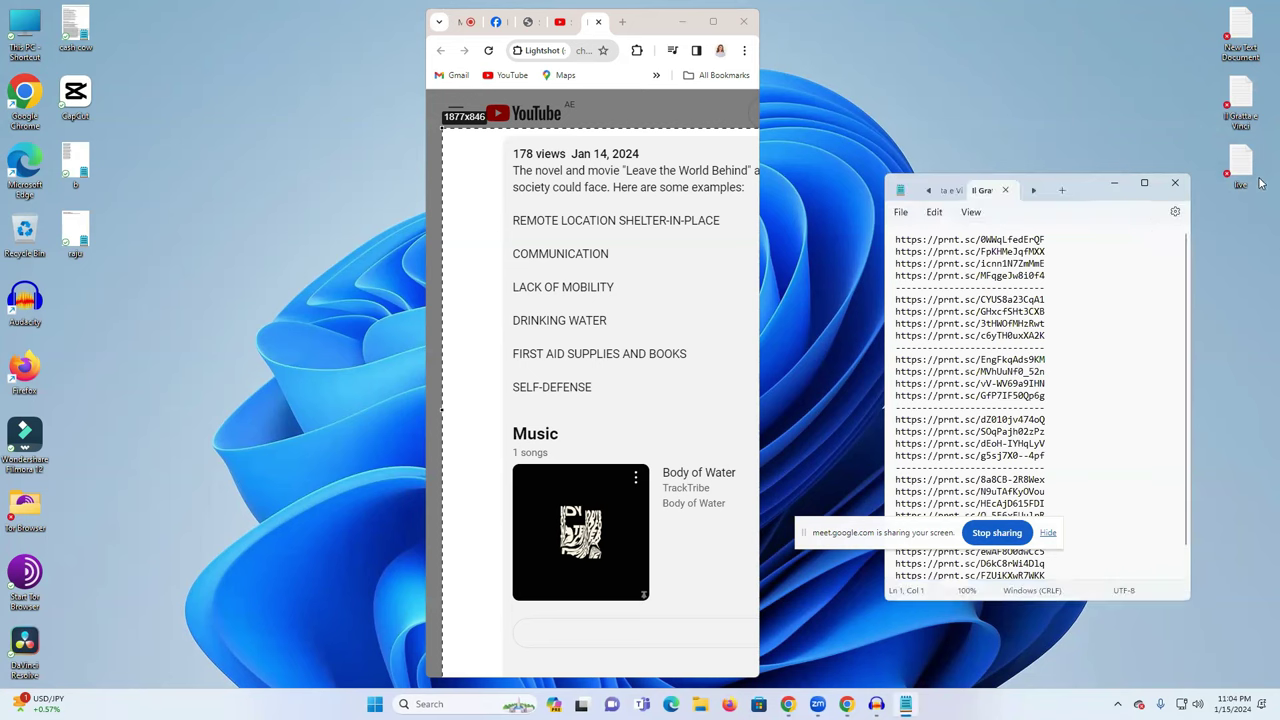
{"action": "double_click", "coordinate": [1232, 176]}
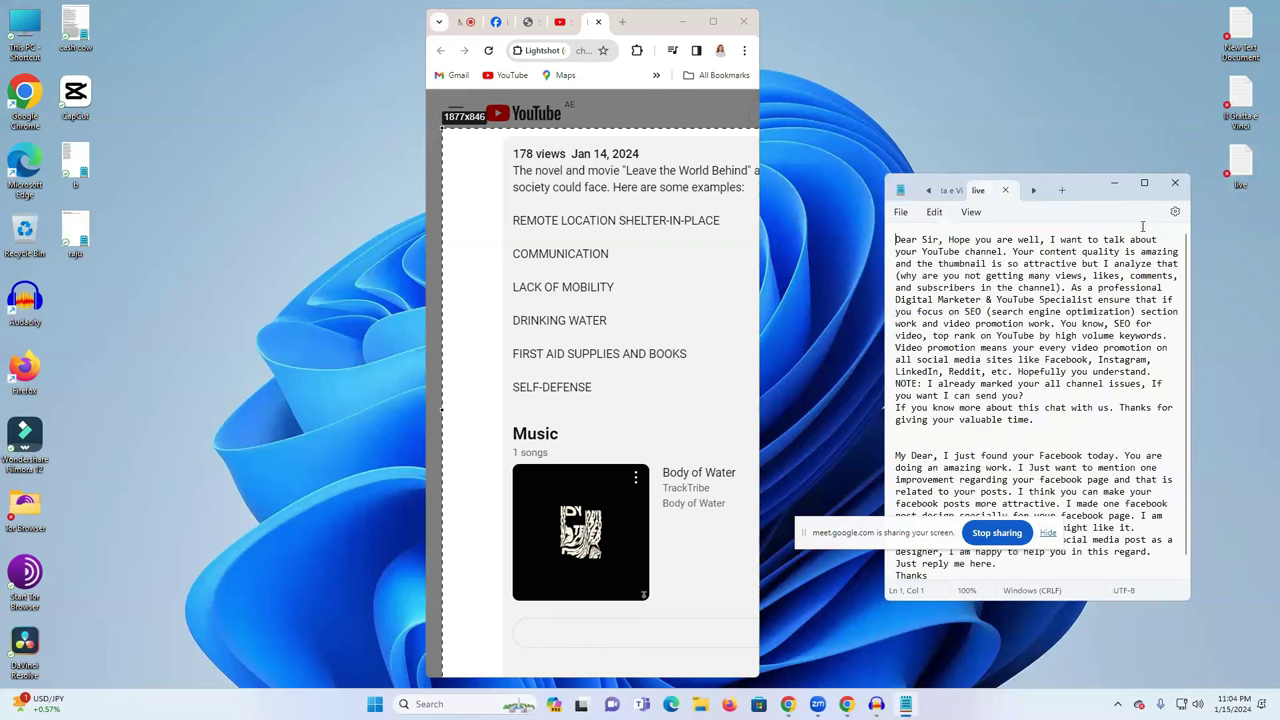
{"action": "left_click", "coordinate": [1147, 187]}
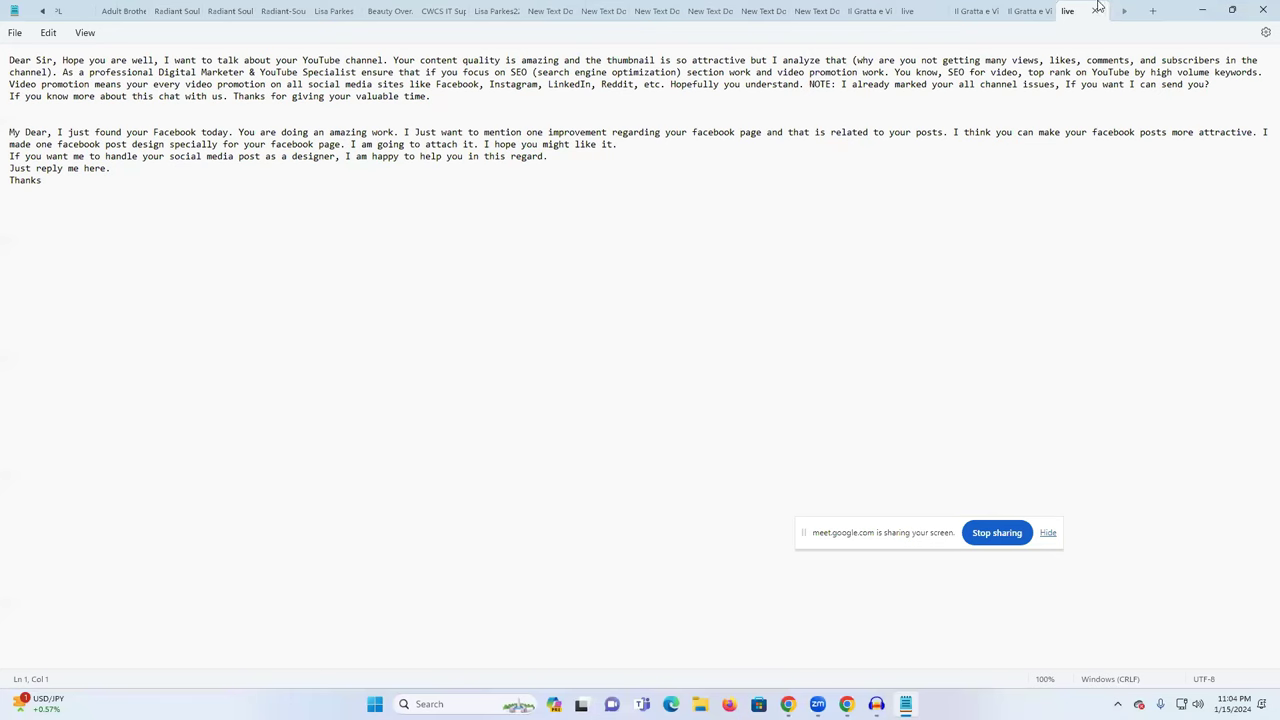
{"action": "left_click", "coordinate": [1202, 10]}
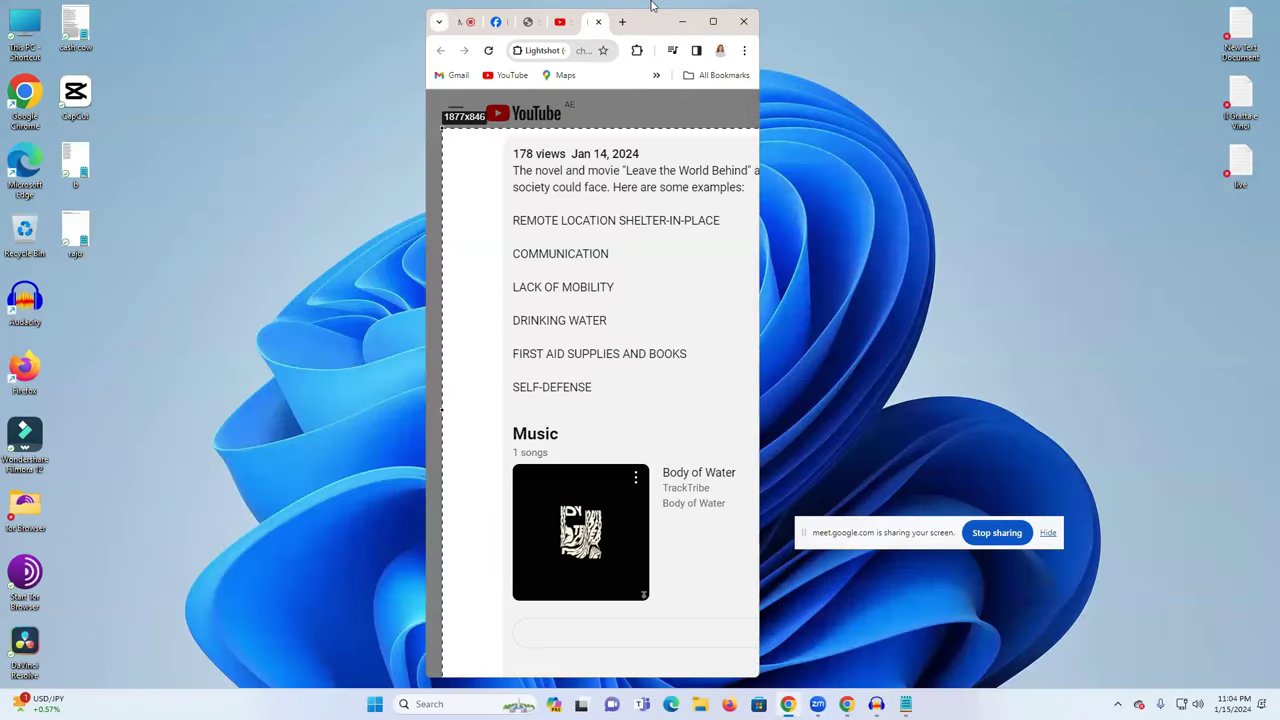
{"action": "left_click", "coordinate": [713, 14]}
{"action": "left_click", "coordinate": [255, 12]}
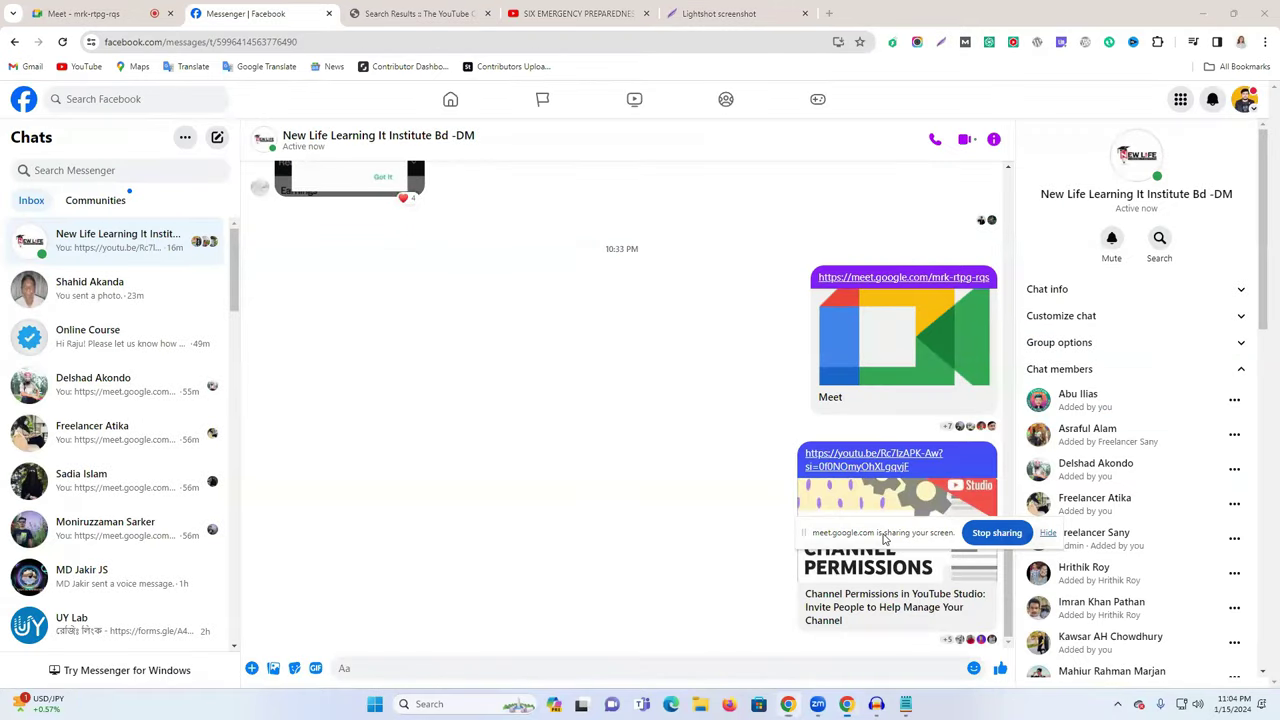
- Review the ChannelCrawler results, emergency video page and annotated screenshot, then minimize Chrome
{"action": "left_click_drag", "start_coordinate": [884, 540], "coordinate": [551, 644]}
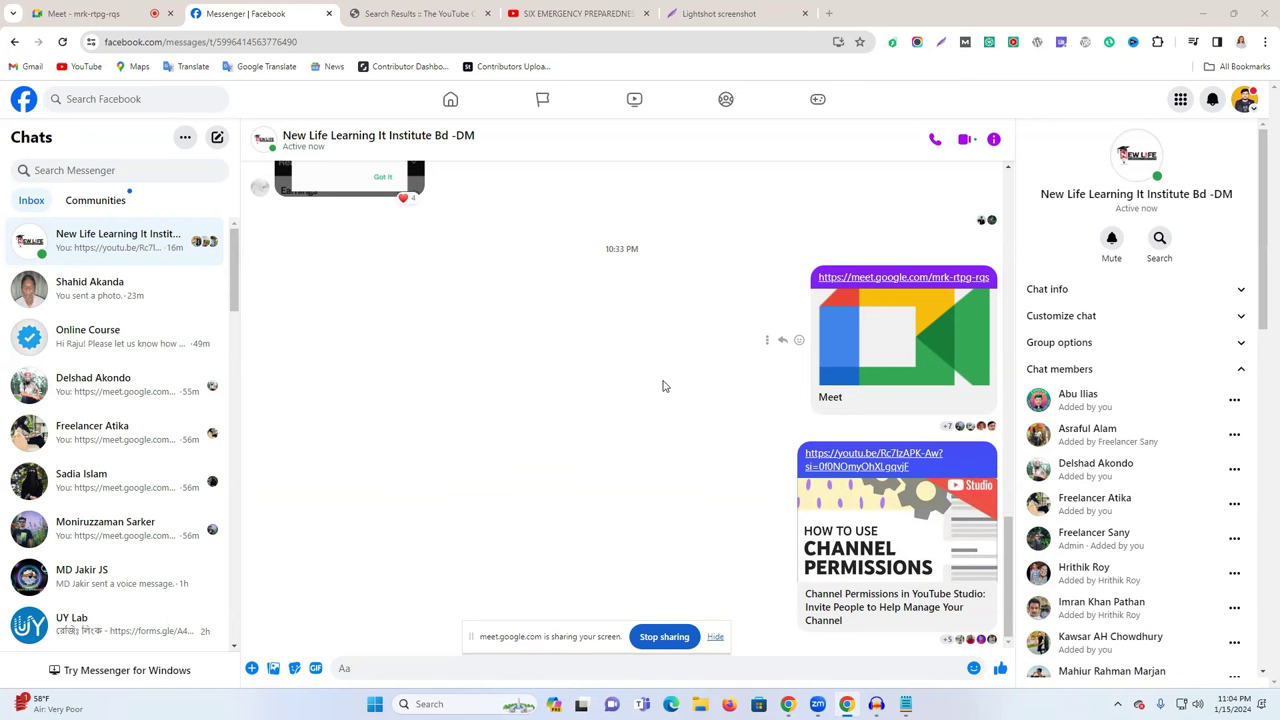
{"action": "left_click", "coordinate": [455, 12]}
{"action": "left_click", "coordinate": [628, 6]}
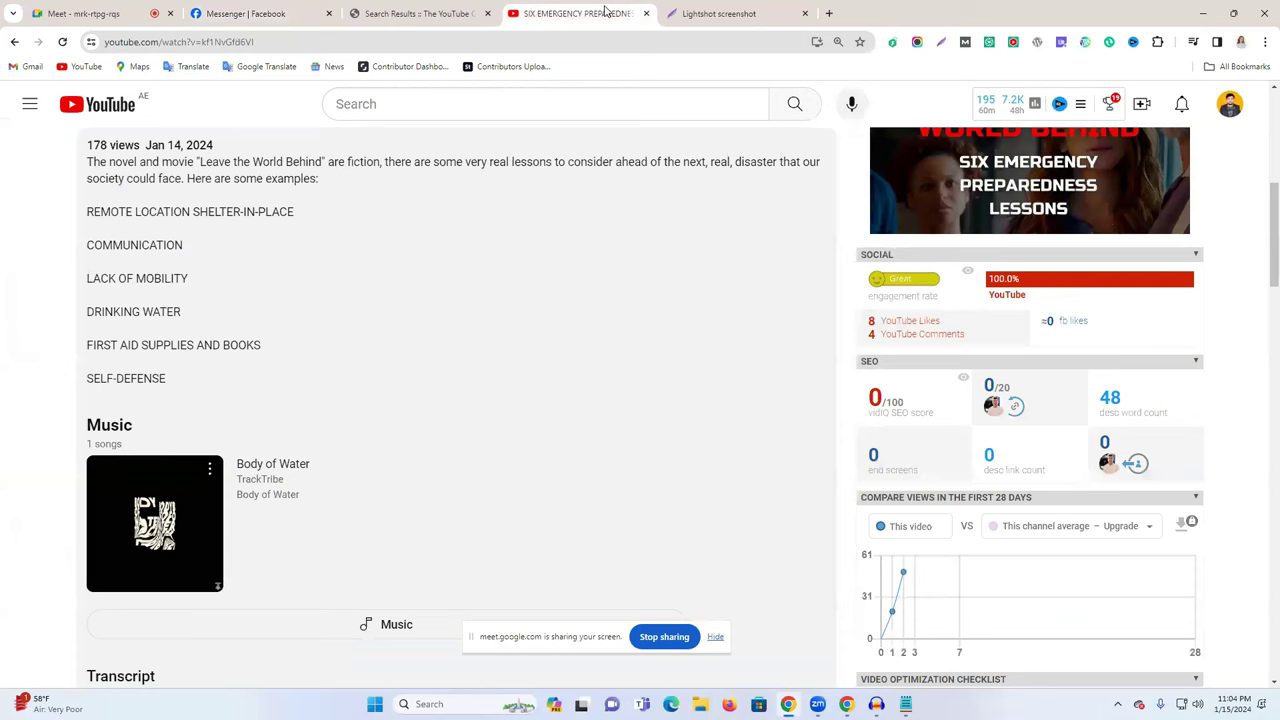
{"action": "scroll", "coordinate": [702, 330], "scroll_direction": "up", "scroll_amount": 1}
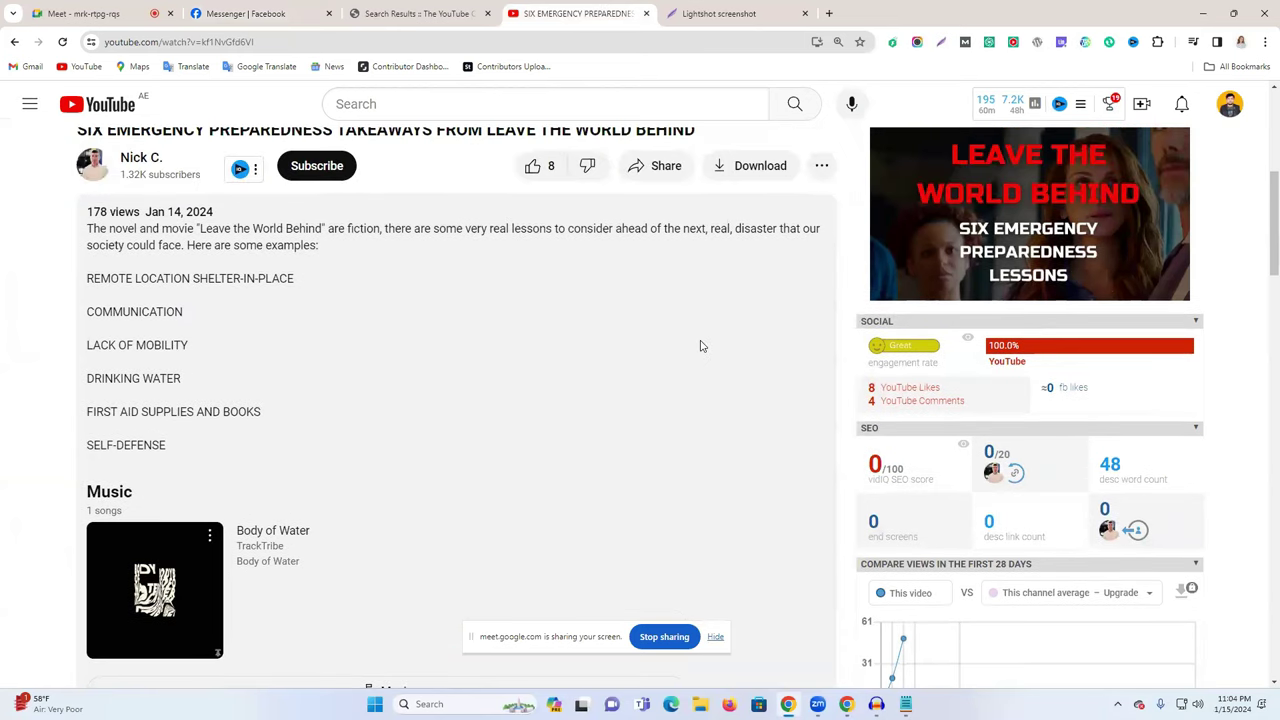
{"action": "scroll", "coordinate": [700, 346], "scroll_direction": "up", "scroll_amount": 3}
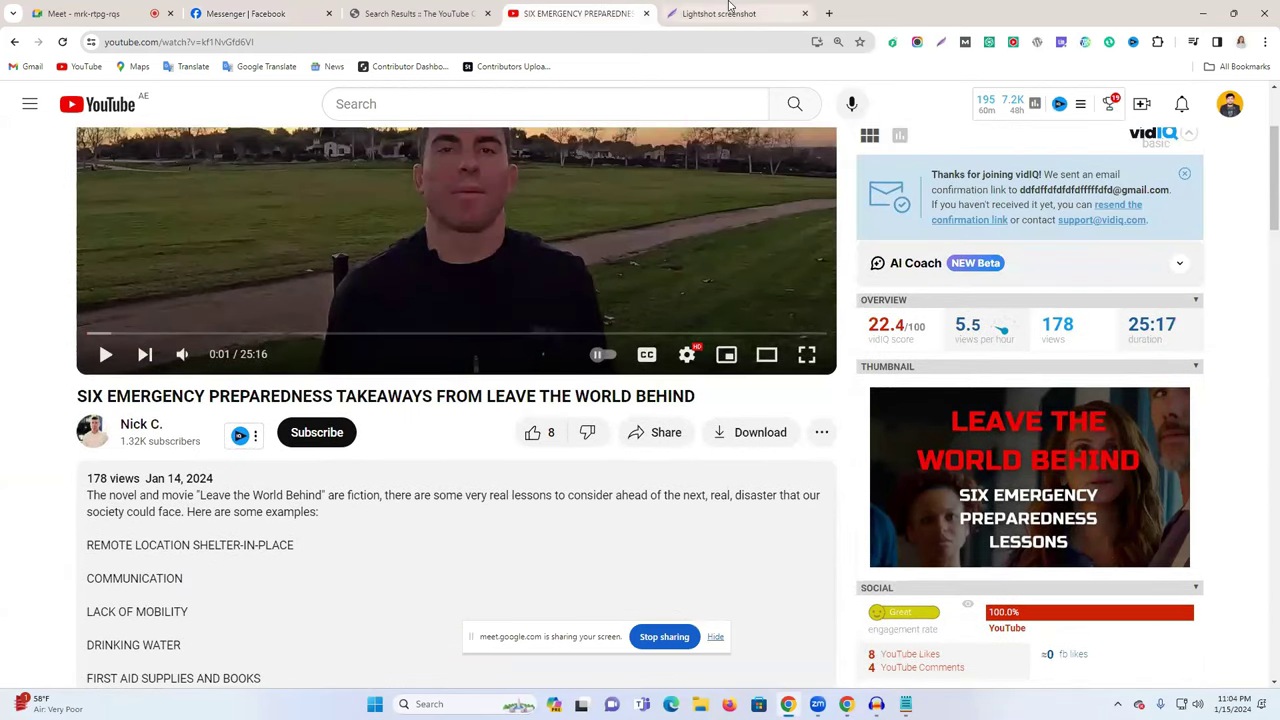
{"action": "left_click", "coordinate": [730, 8]}
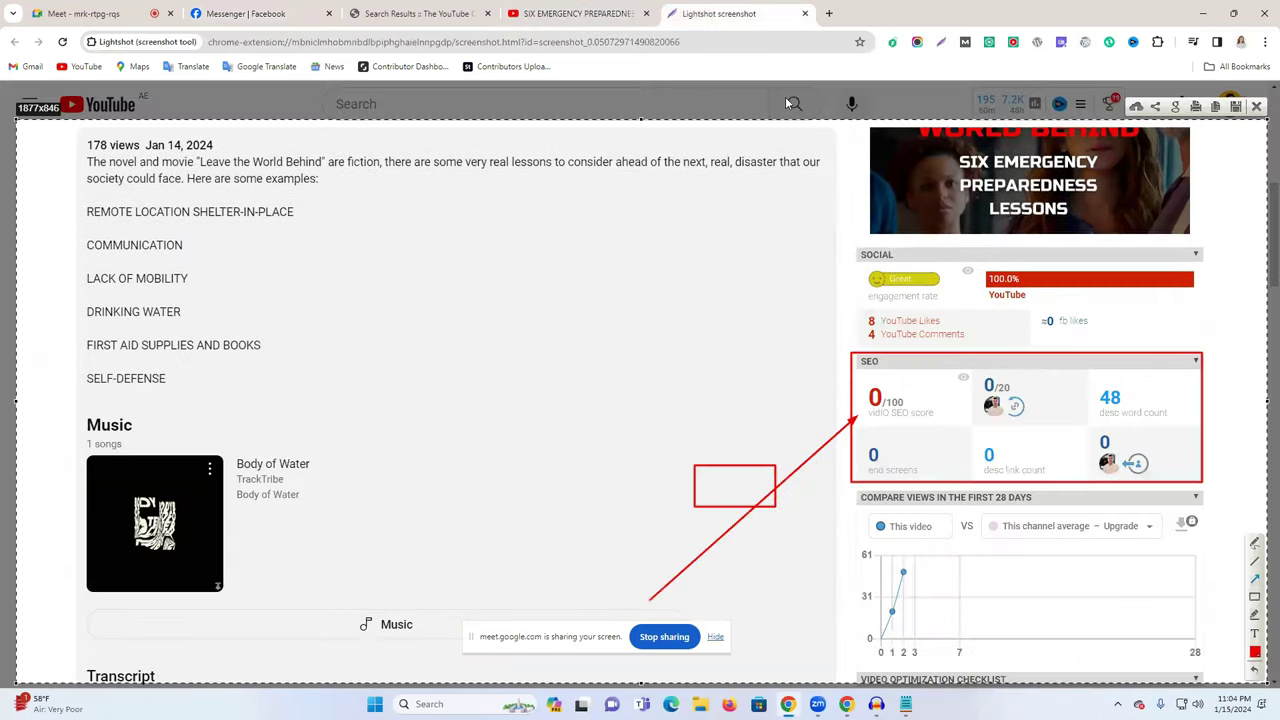
{"action": "left_click", "coordinate": [1201, 13]}
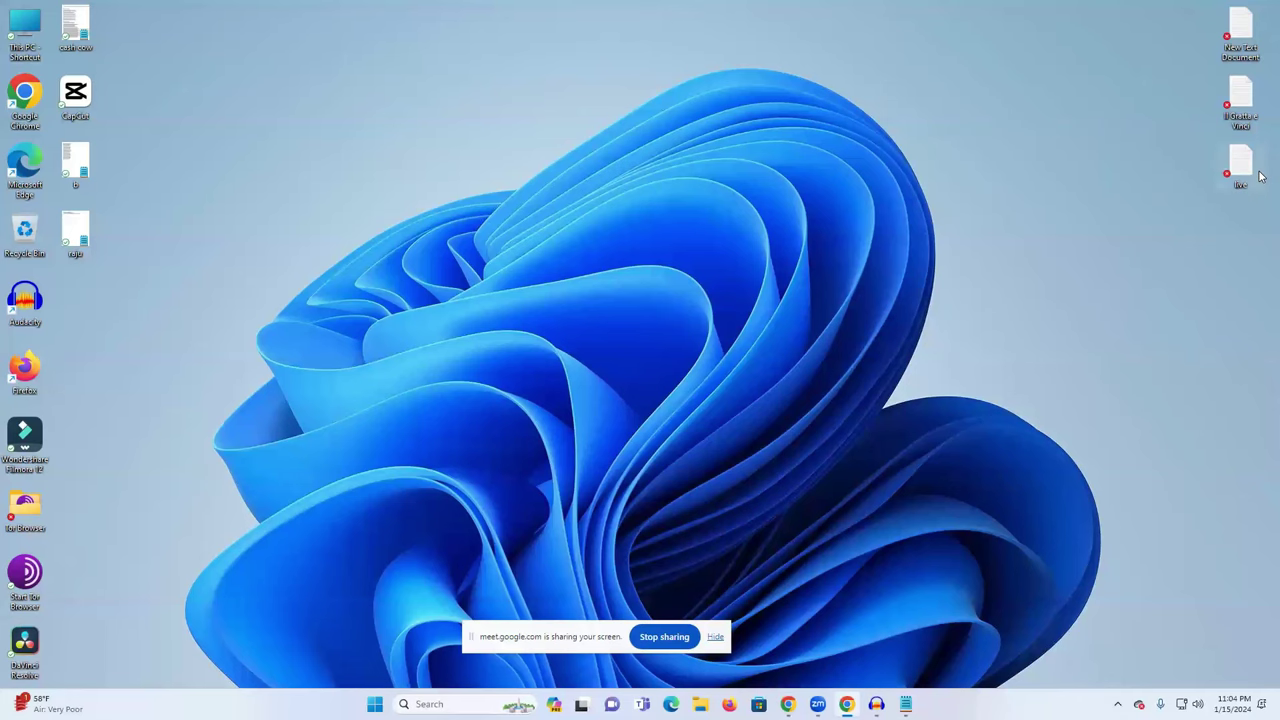
- Select the opening YouTube pitch paragraph in the Notepad pitch notes
{"action": "left_click", "coordinate": [905, 704]}
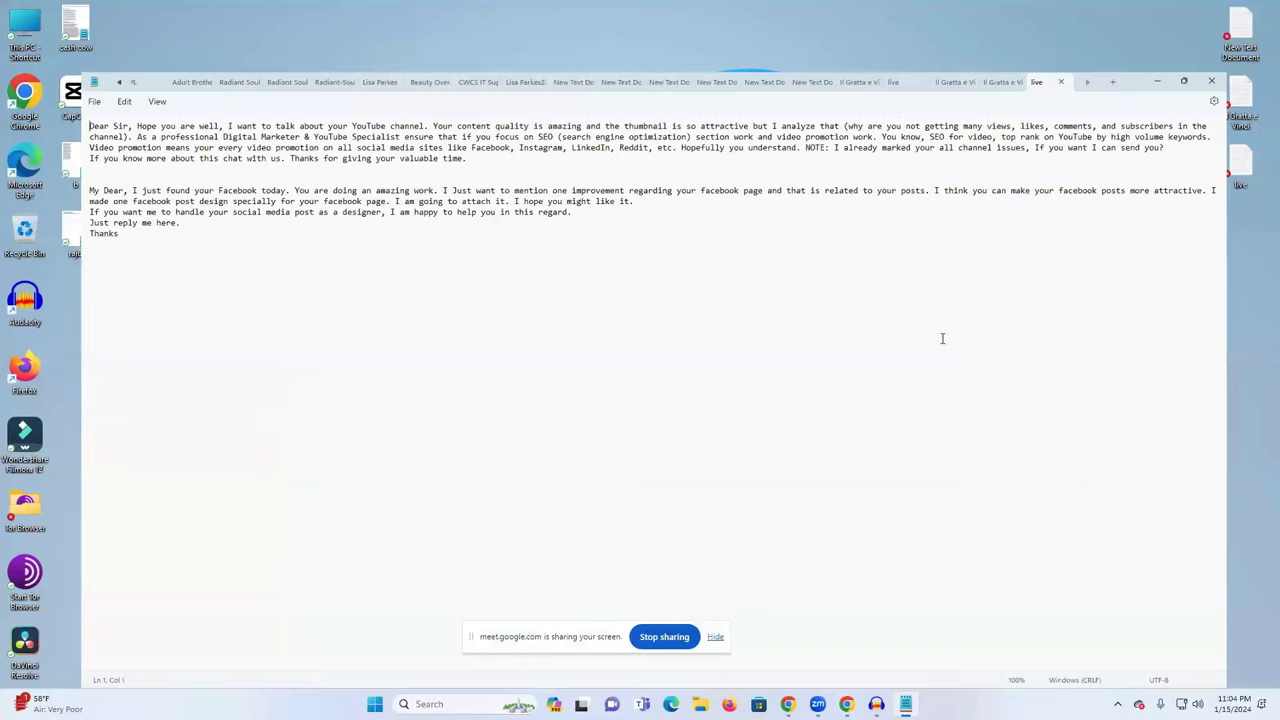
{"action": "double_click", "coordinate": [250, 84]}
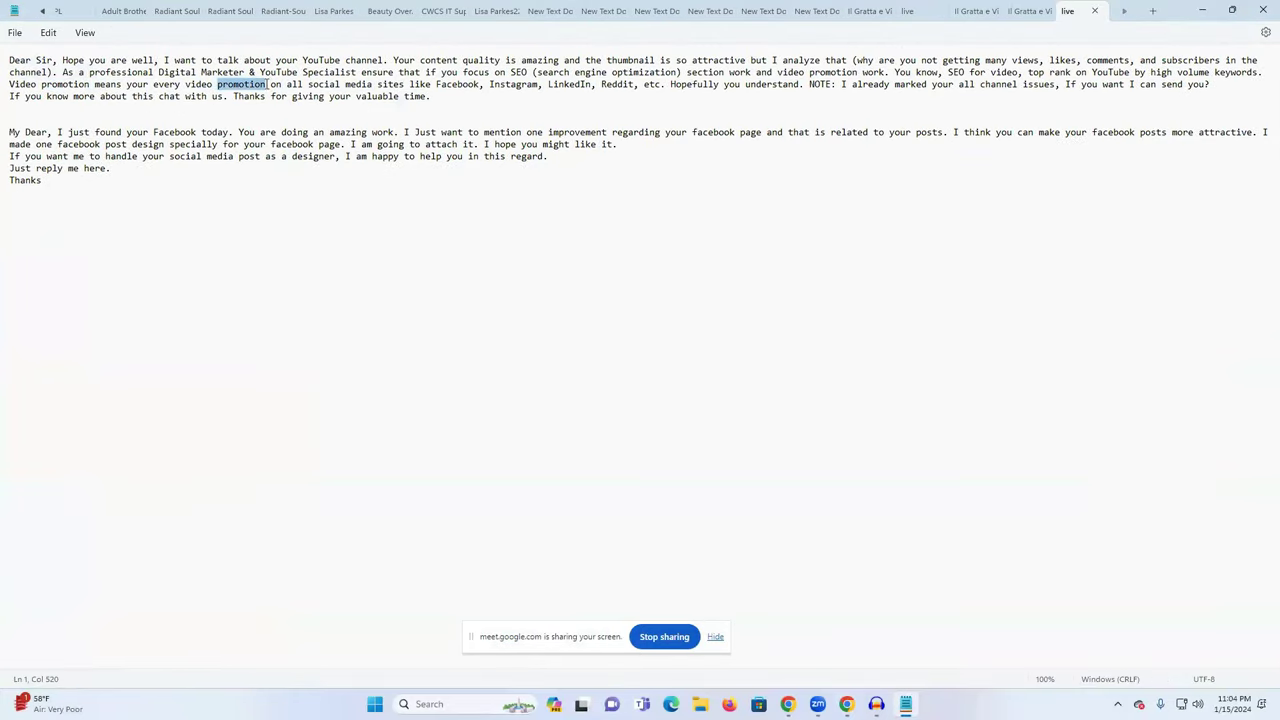
{"action": "left_click_drag", "start_coordinate": [436, 98], "coordinate": [9, 66]}
{"action": "key", "text": "ctrl+c"}
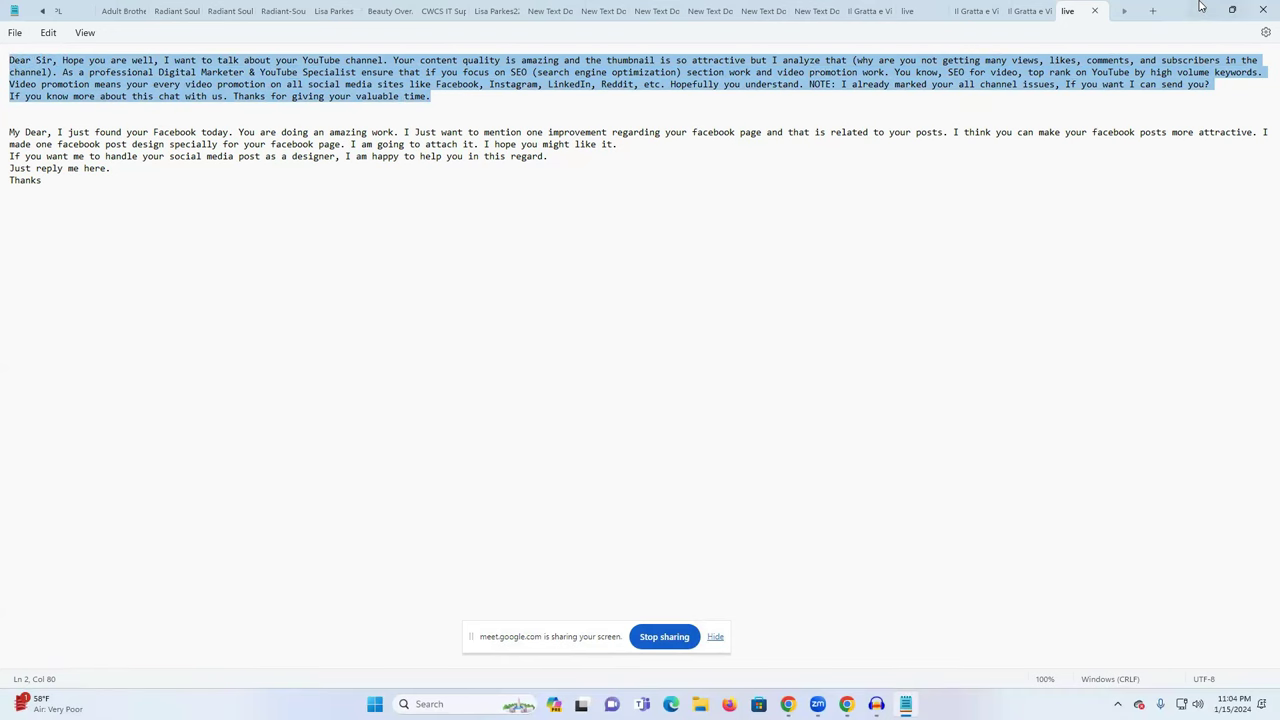
- Minimize Notepad and bring back the browser showing the annotated Lightshot screenshot
{"action": "left_click", "coordinate": [1232, 10]}
{"action": "key", "text": "super+d"}
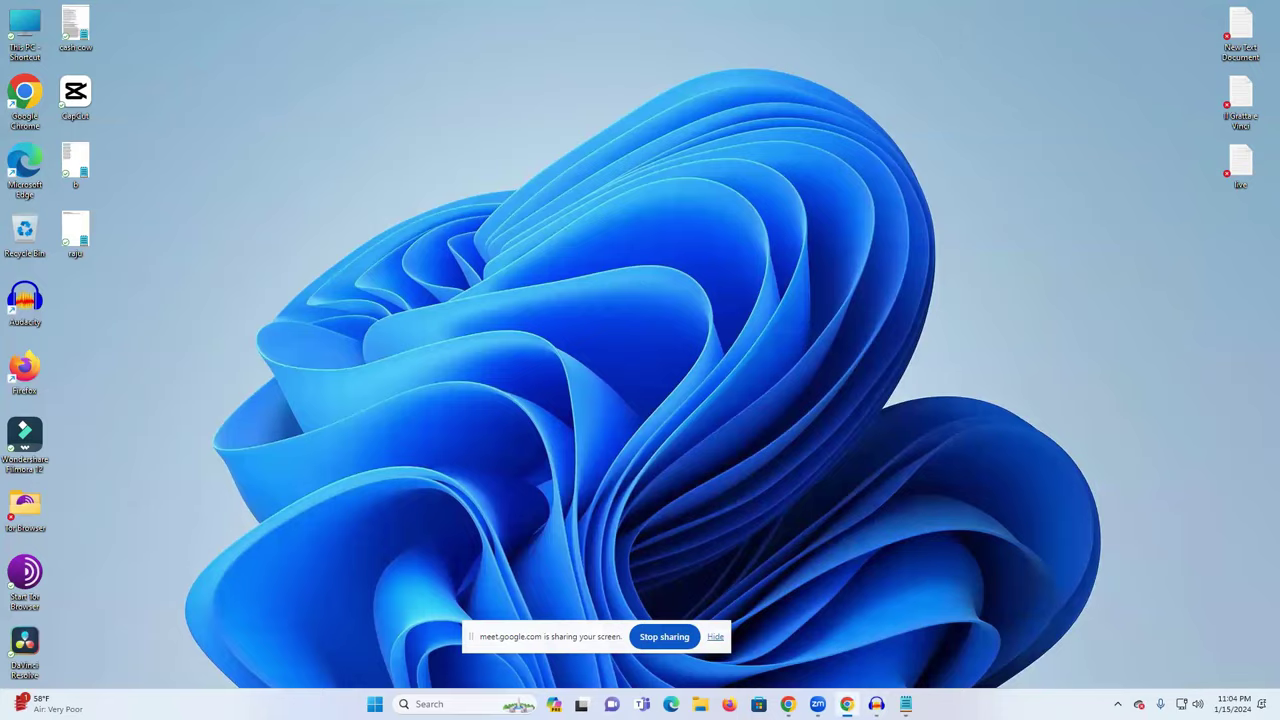
{"action": "left_click", "coordinate": [580, 540]}
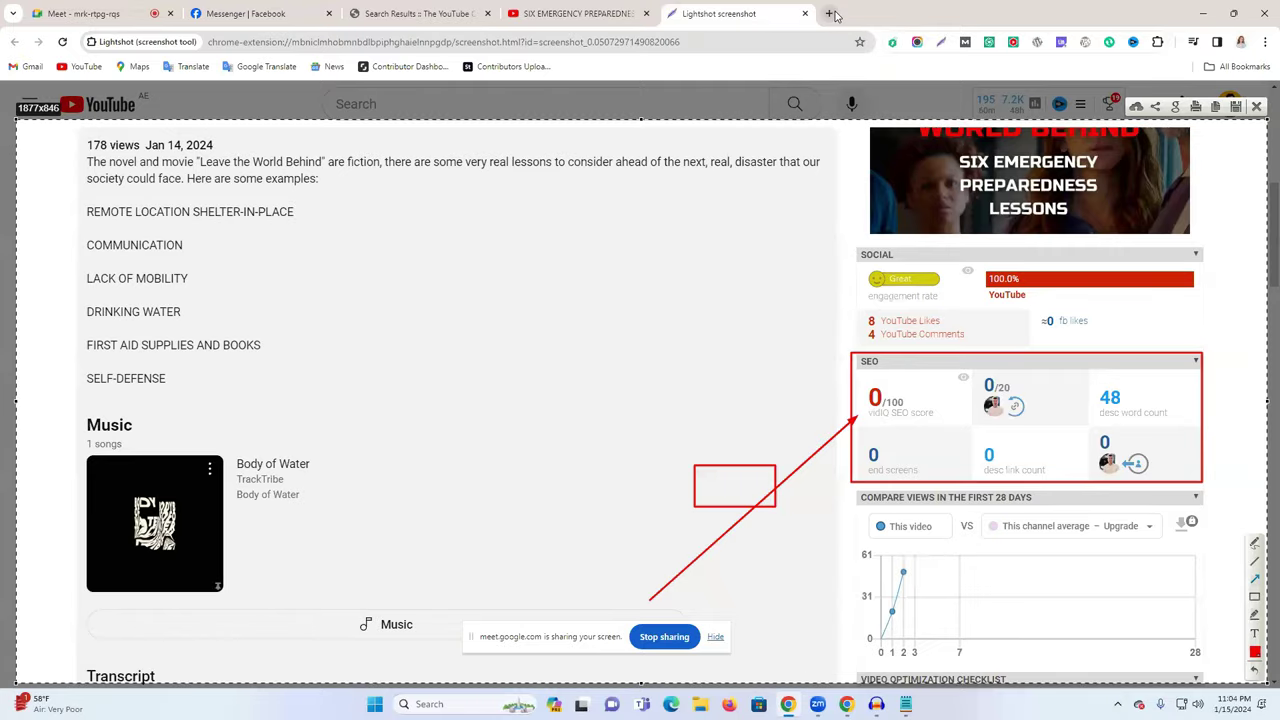
- Paste the pitch letter into Google Translate in a new tab
{"action": "key", "text": "ctrl+t"}
{"action": "left_click", "coordinate": [263, 67]}
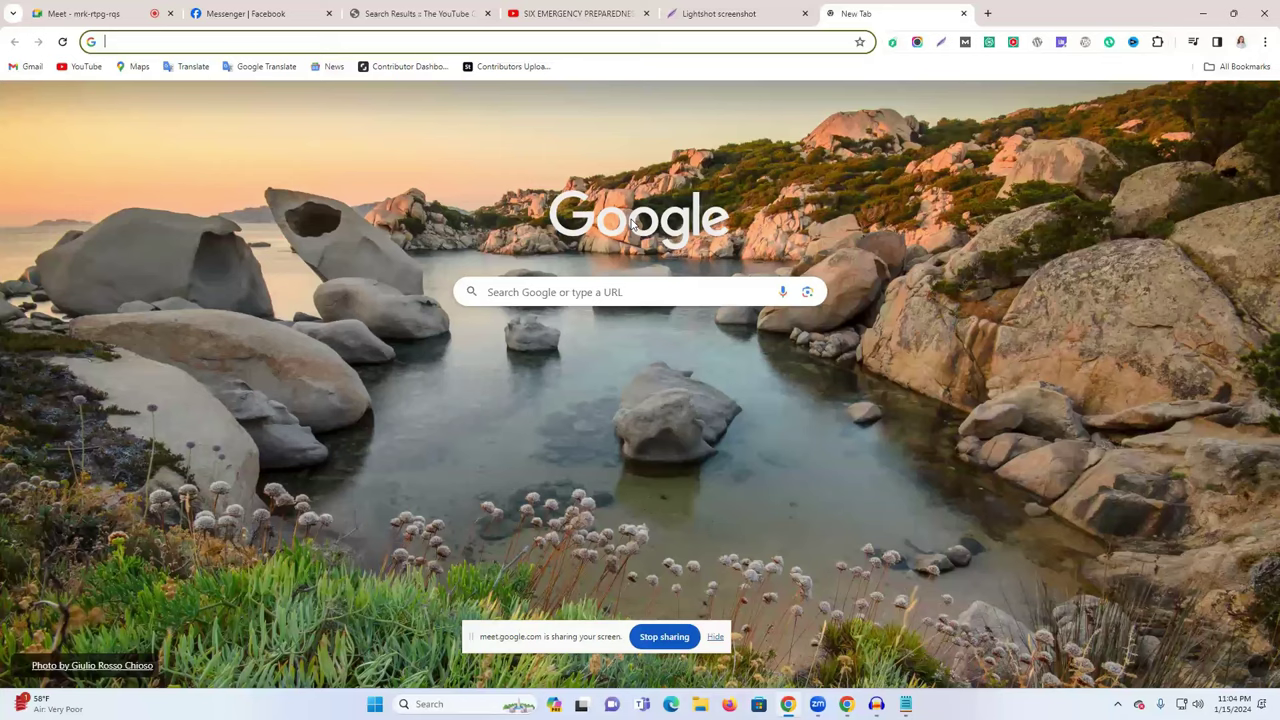
{"action": "key", "text": "ctrl+a"}
{"action": "key", "text": "ctrl+v"}
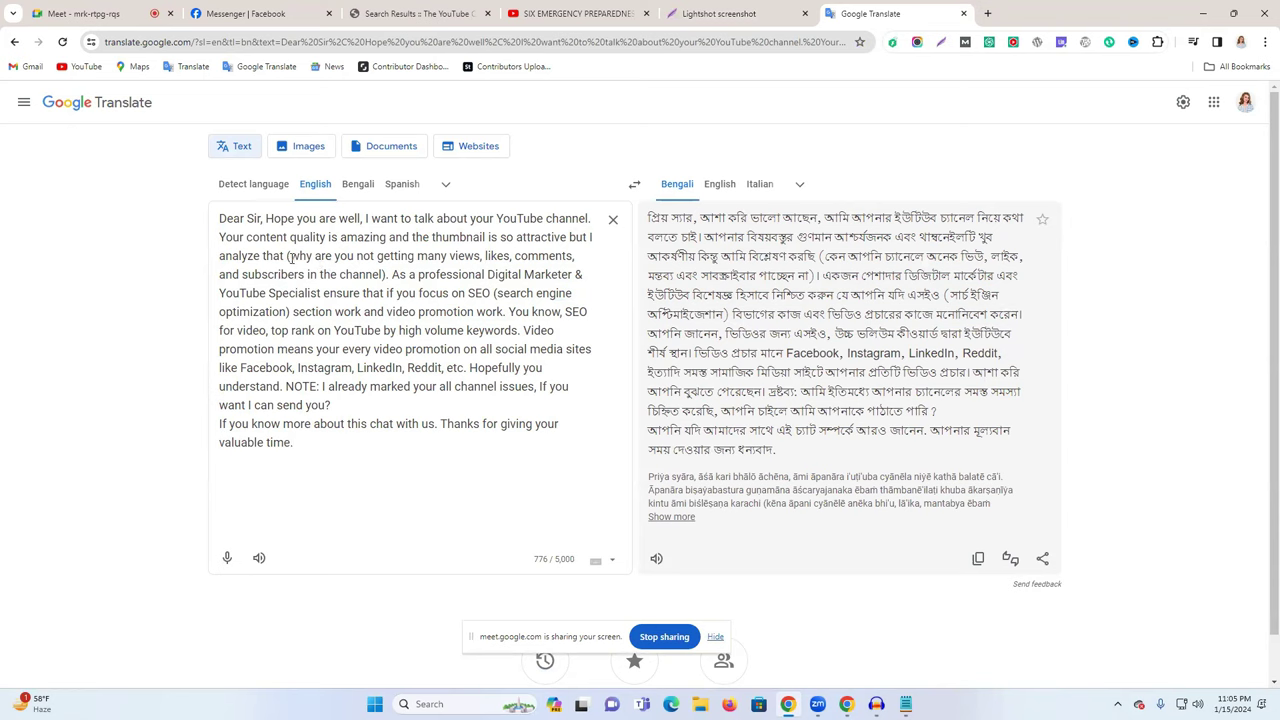
- Set the source language to auto-detect and review the English-to-Bengali translation
{"action": "left_click_drag", "start_coordinate": [290, 256], "coordinate": [386, 274]}
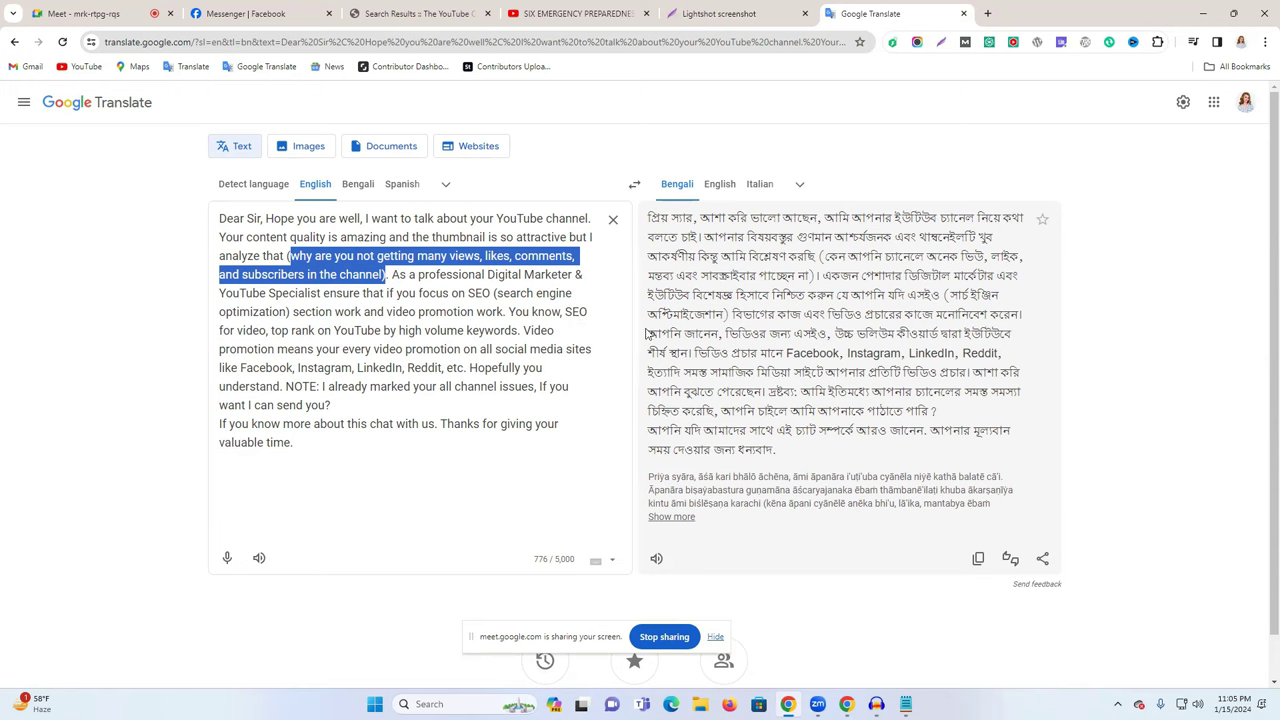
{"action": "left_click", "coordinate": [534, 293]}
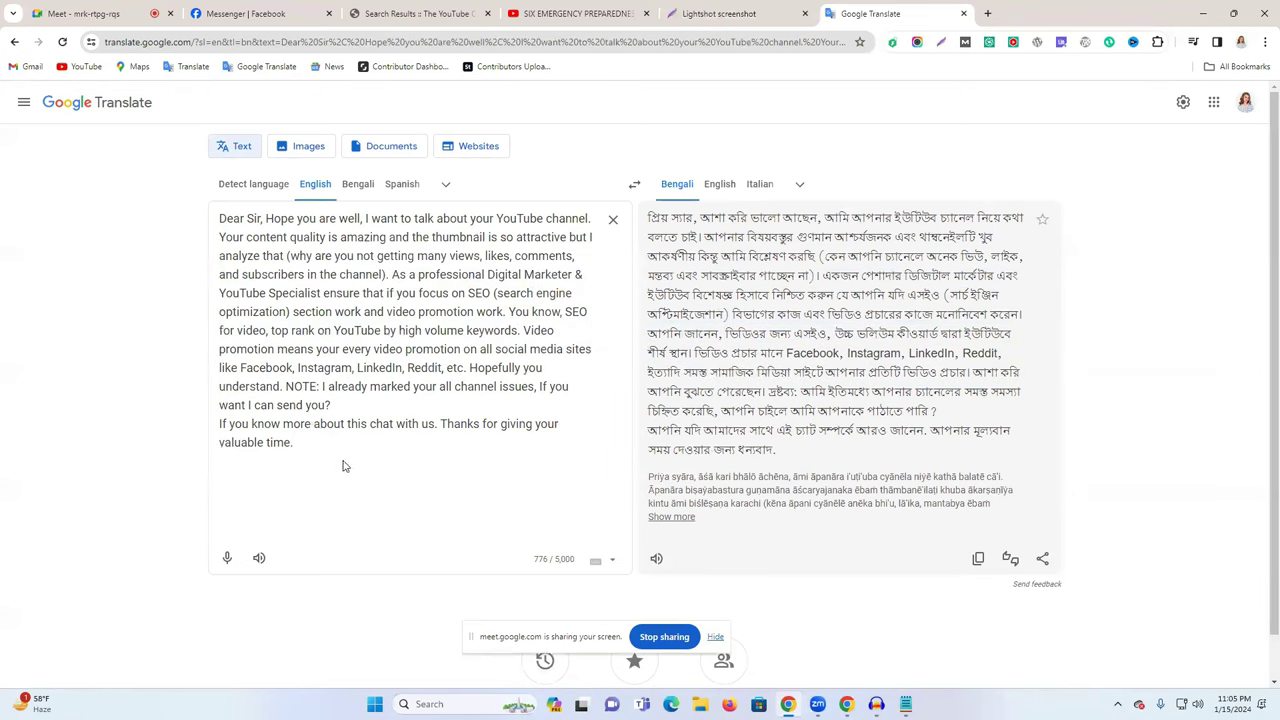
{"action": "left_click_drag", "start_coordinate": [326, 446], "coordinate": [226, 208]}
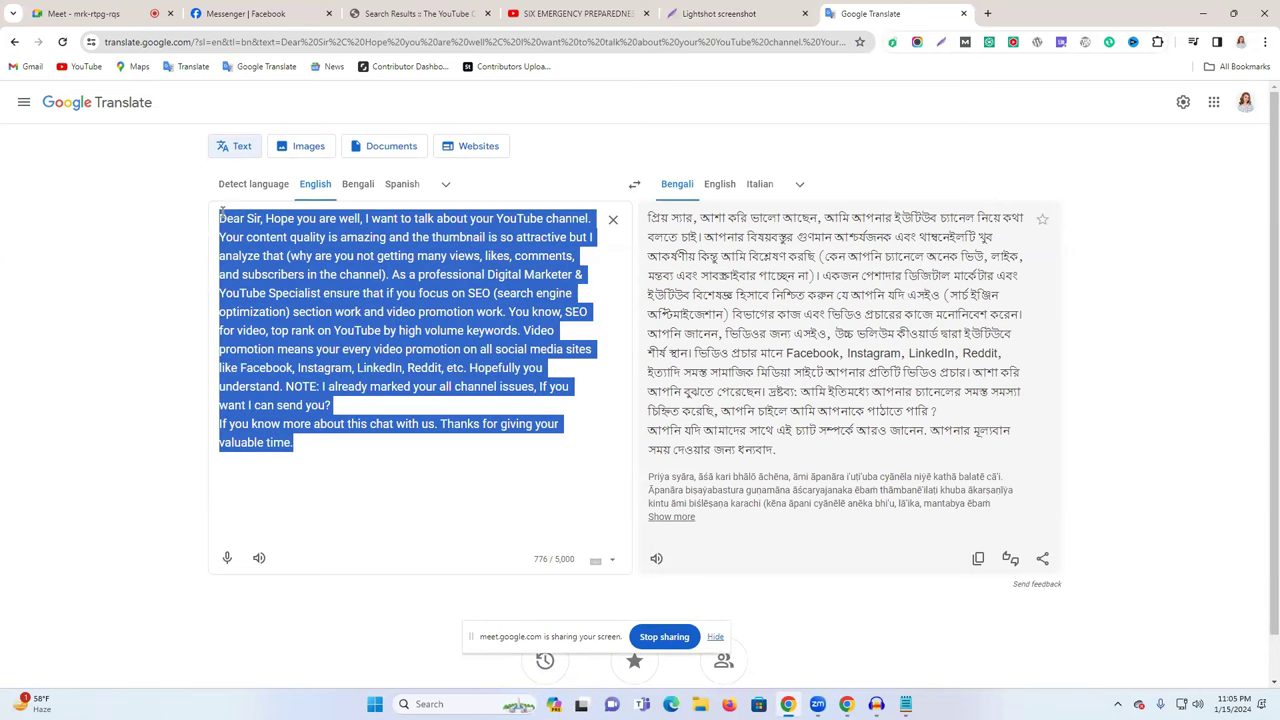
{"action": "left_click", "coordinate": [253, 185]}
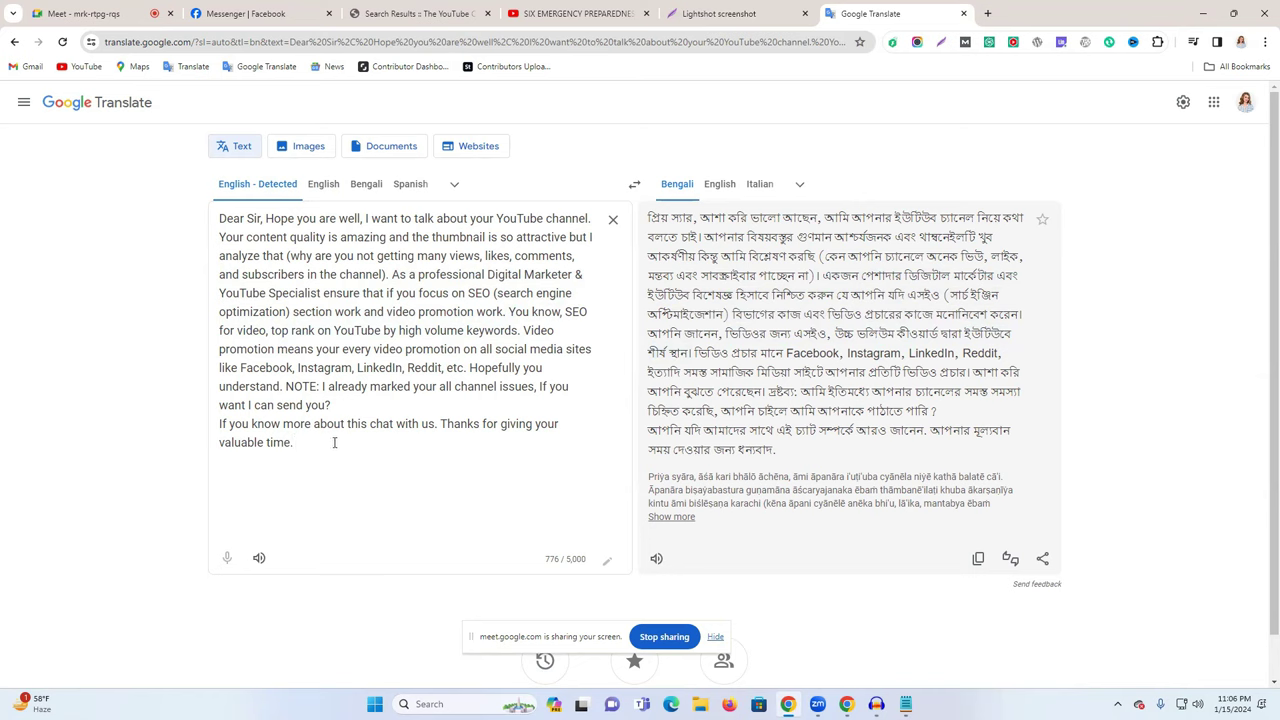
{"action": "left_click_drag", "start_coordinate": [317, 449], "coordinate": [220, 222]}
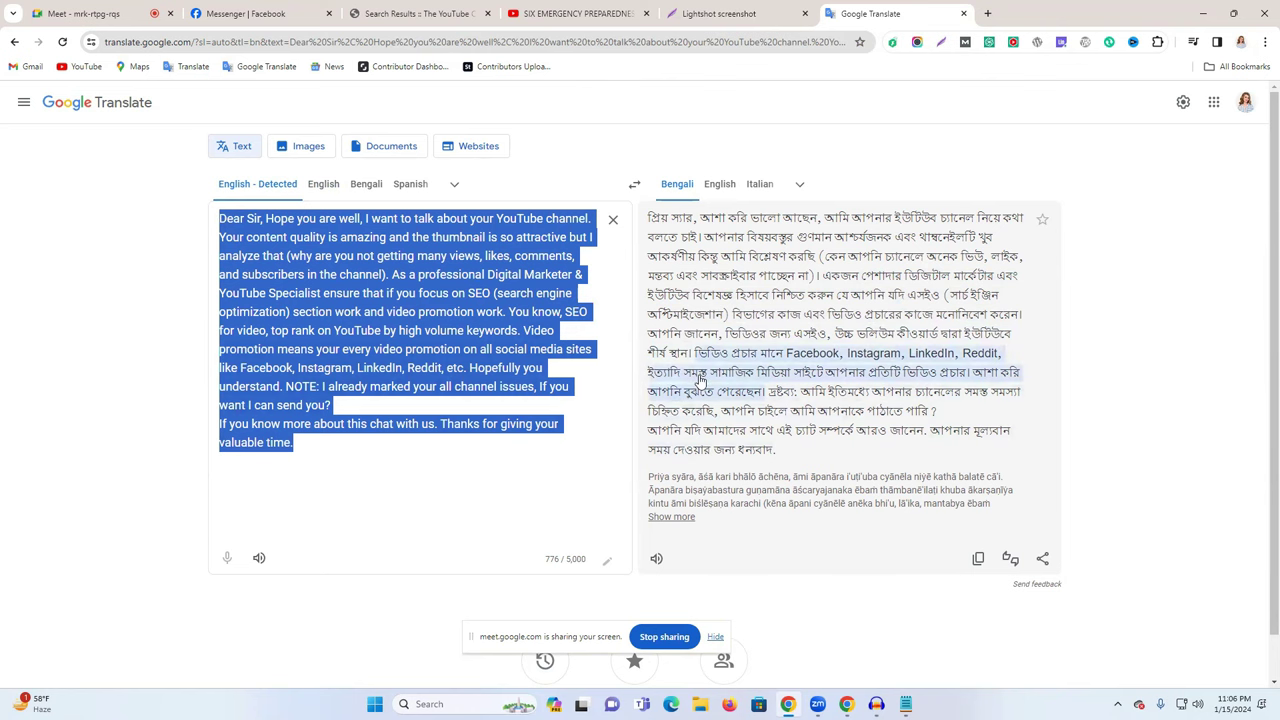
- Select the full text of both pitches in the Notepad notes
{"action": "left_click", "coordinate": [235, 13]}
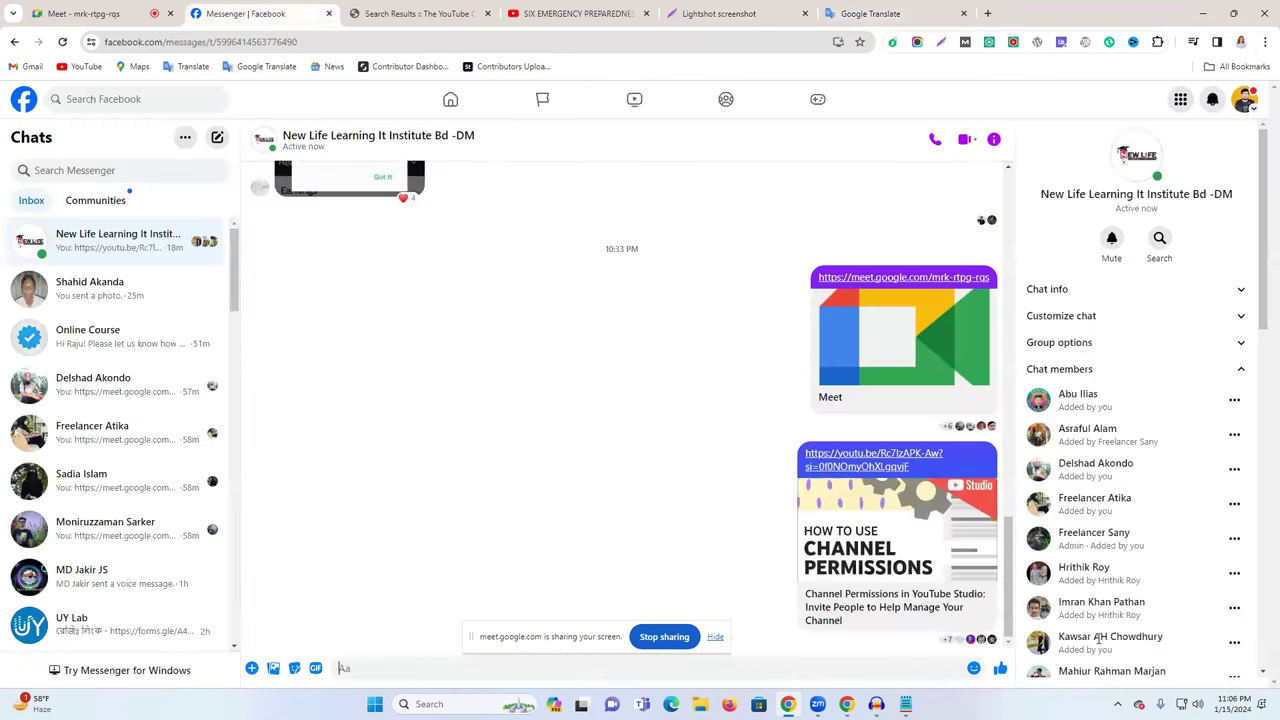
{"action": "left_click", "coordinate": [1232, 13]}
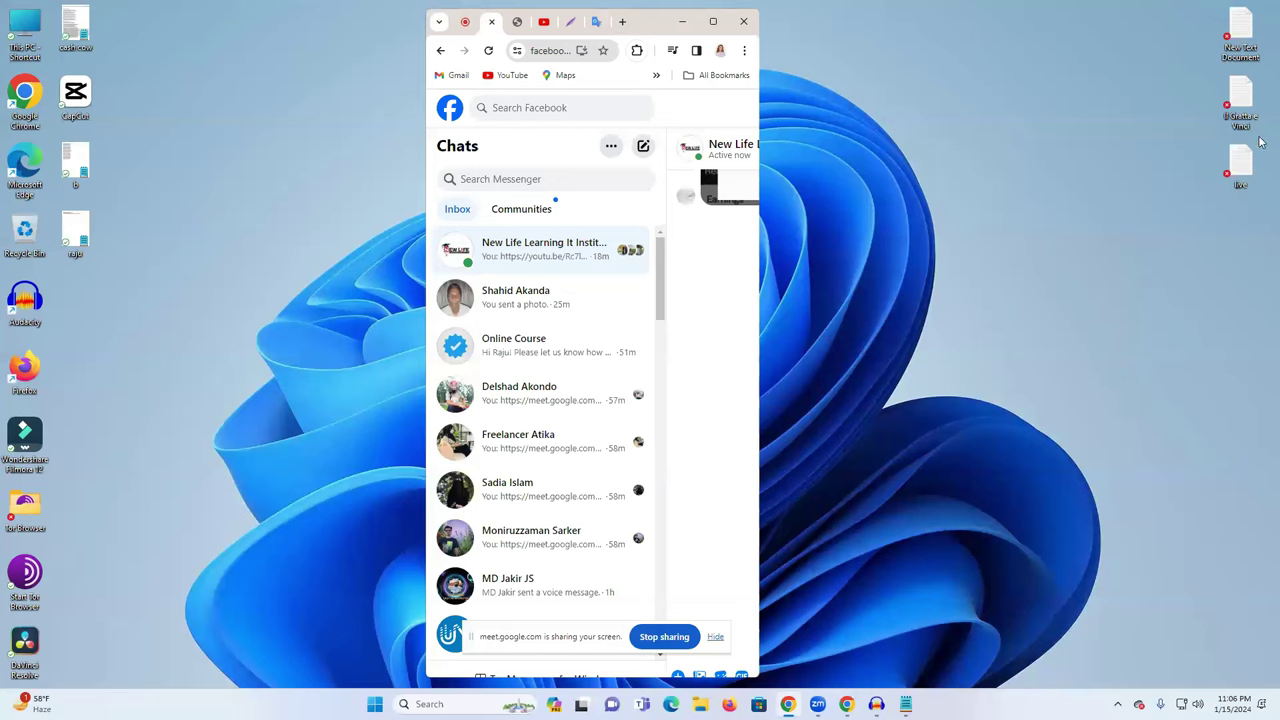
{"action": "left_click", "coordinate": [905, 704]}
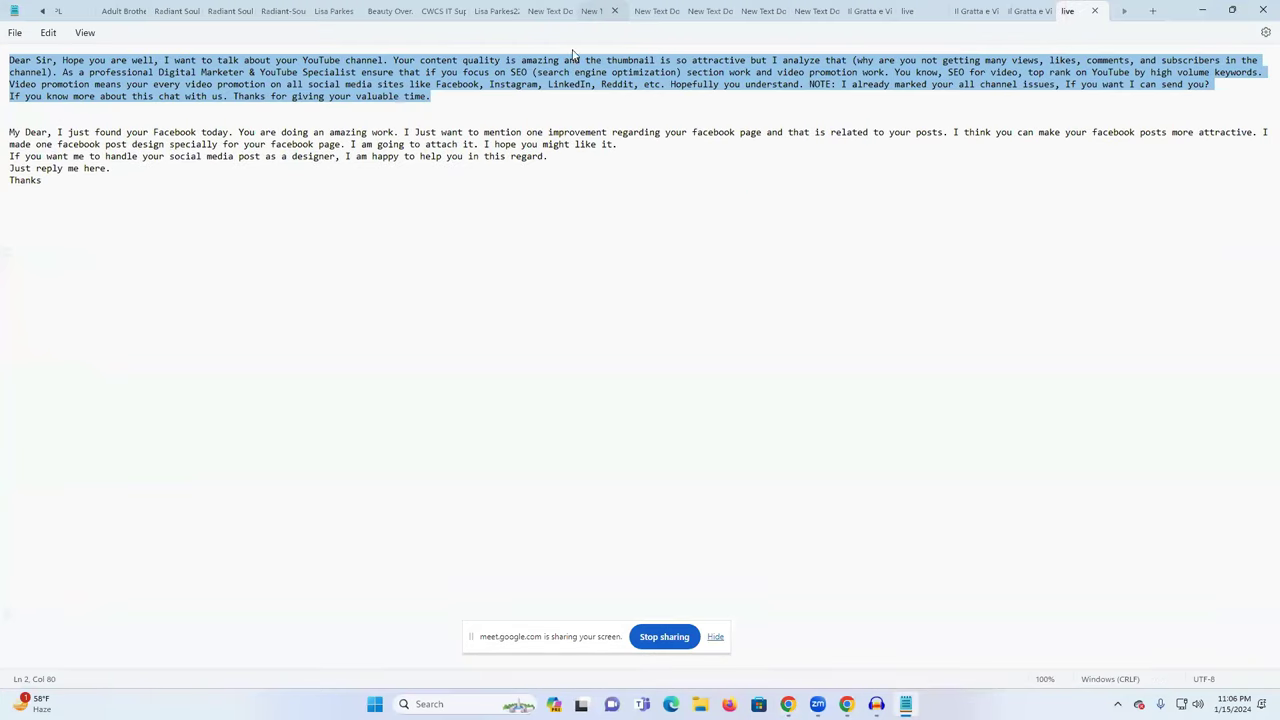
{"action": "left_click", "coordinate": [227, 202]}
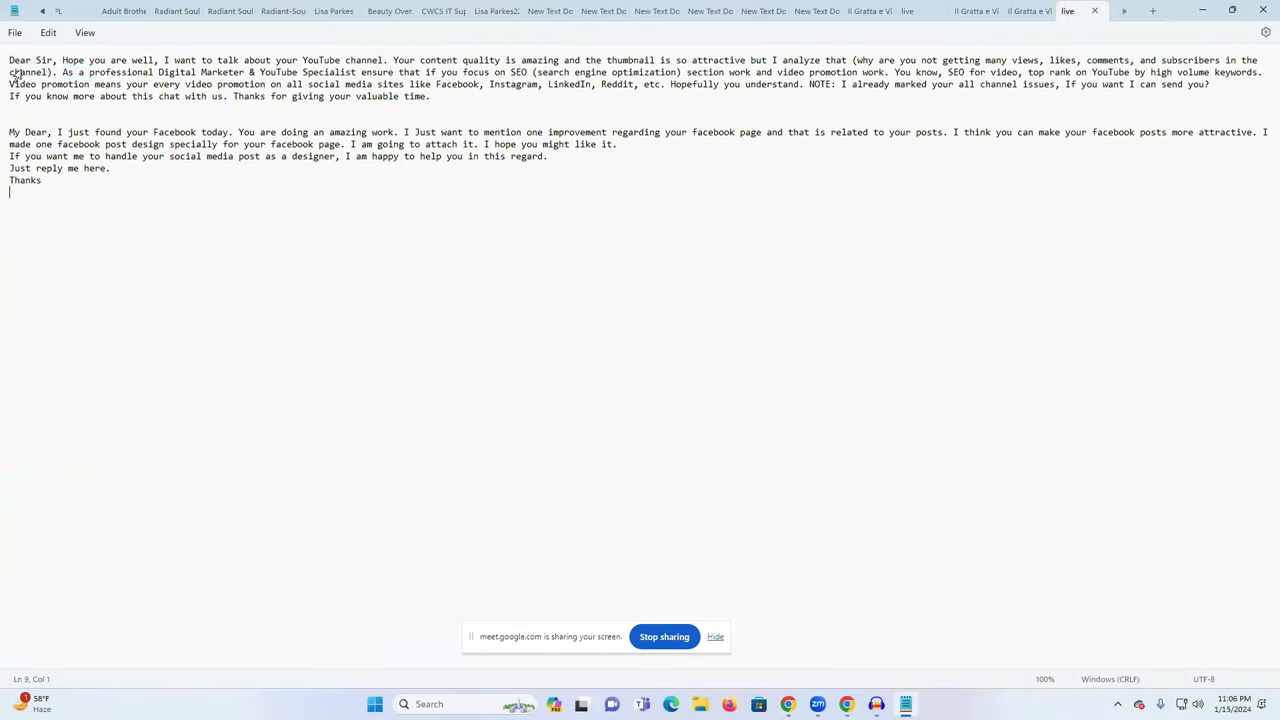
{"action": "left_click_drag", "start_coordinate": [10, 61], "coordinate": [73, 189]}
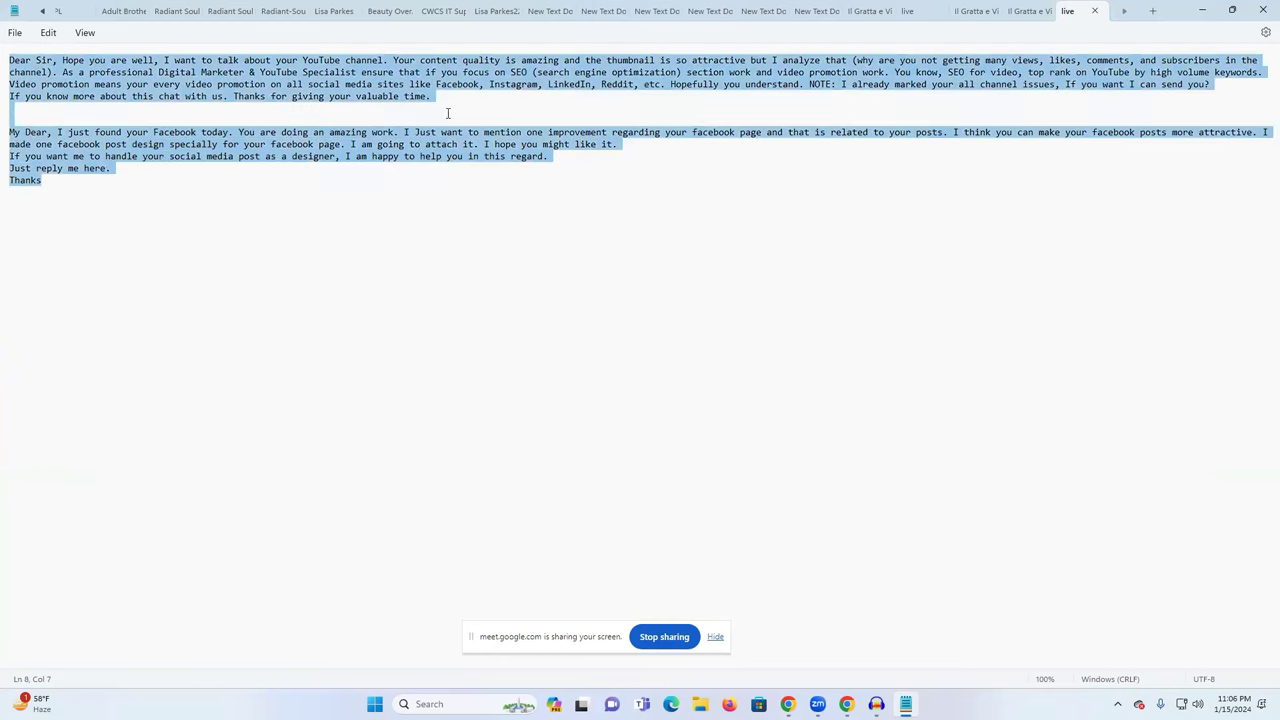
{"action": "left_click", "coordinate": [1203, 10]}
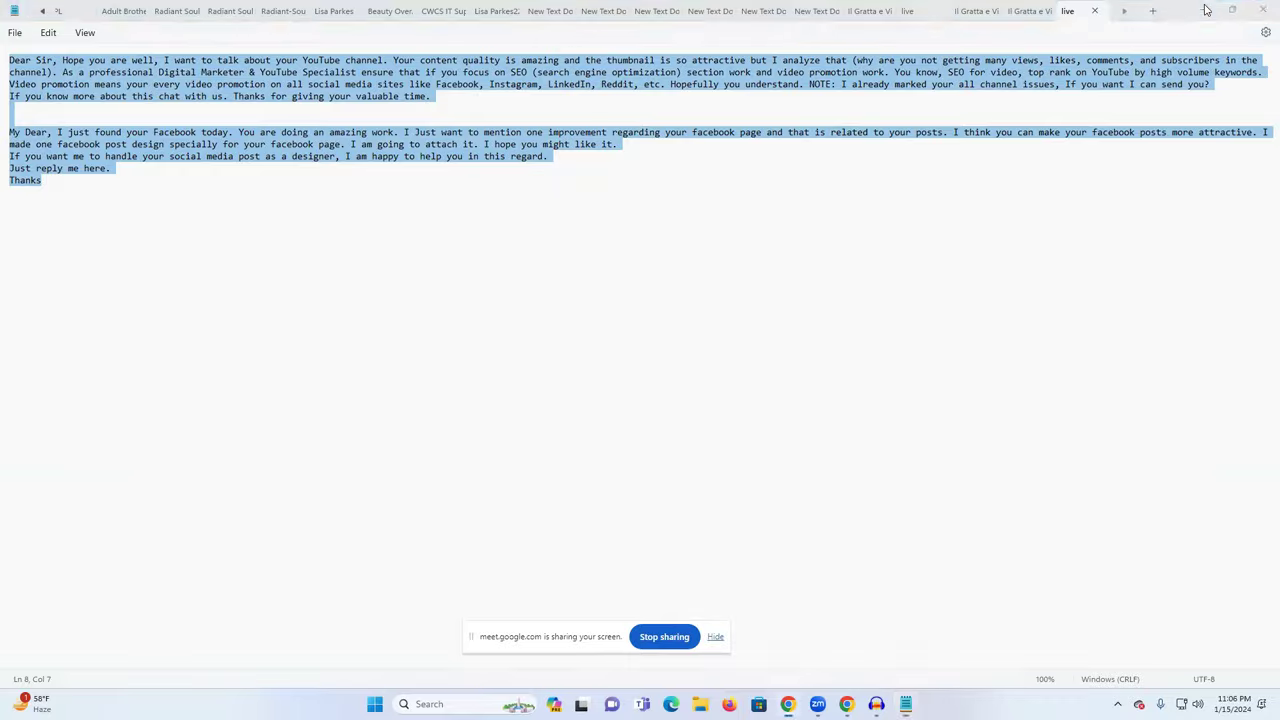
- Paste both pitches into the Messenger group chat and send them as one message
{"action": "left_click", "coordinate": [713, 21]}
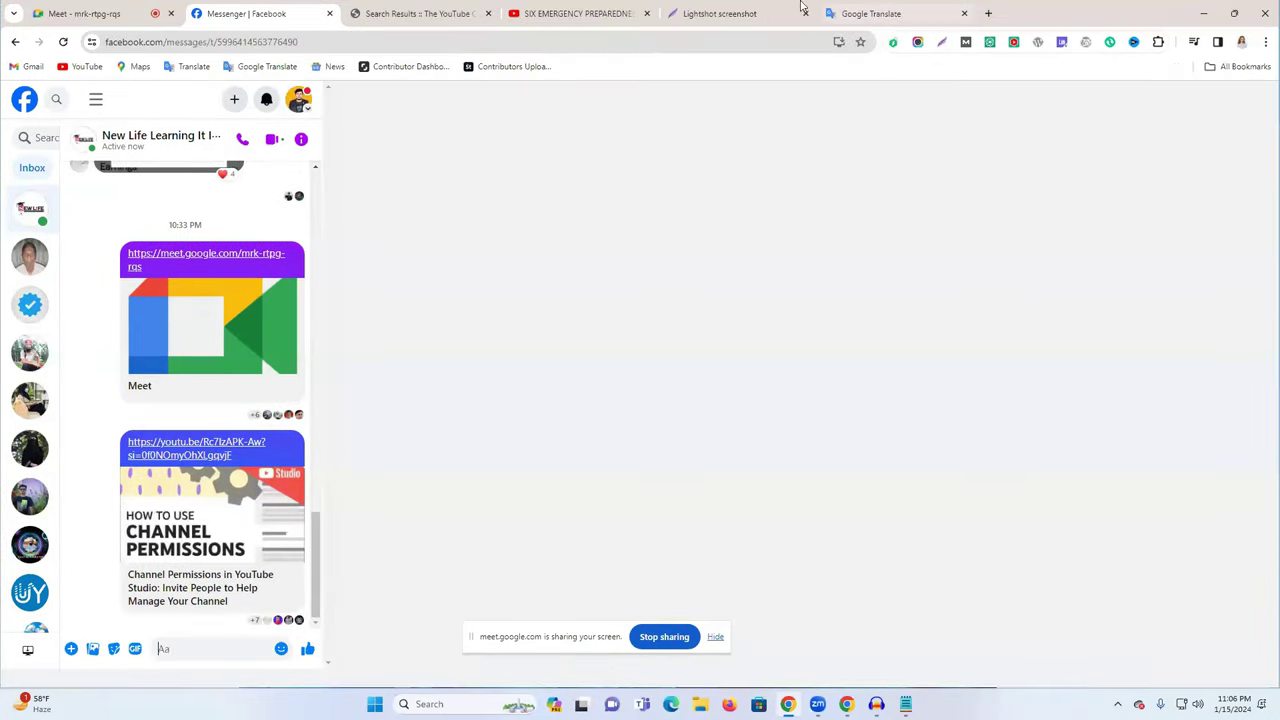
{"action": "left_click", "coordinate": [845, 10]}
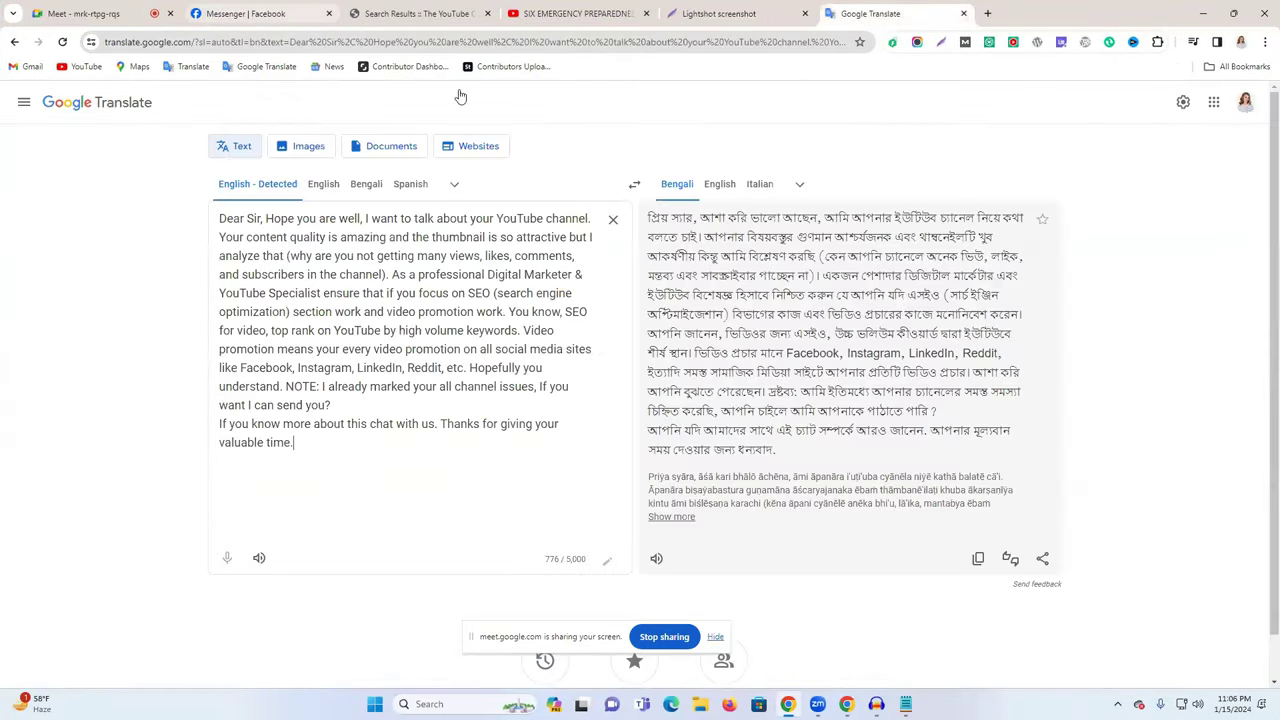
{"action": "left_click", "coordinate": [283, 10]}
{"action": "key", "text": "ctrl+v"}
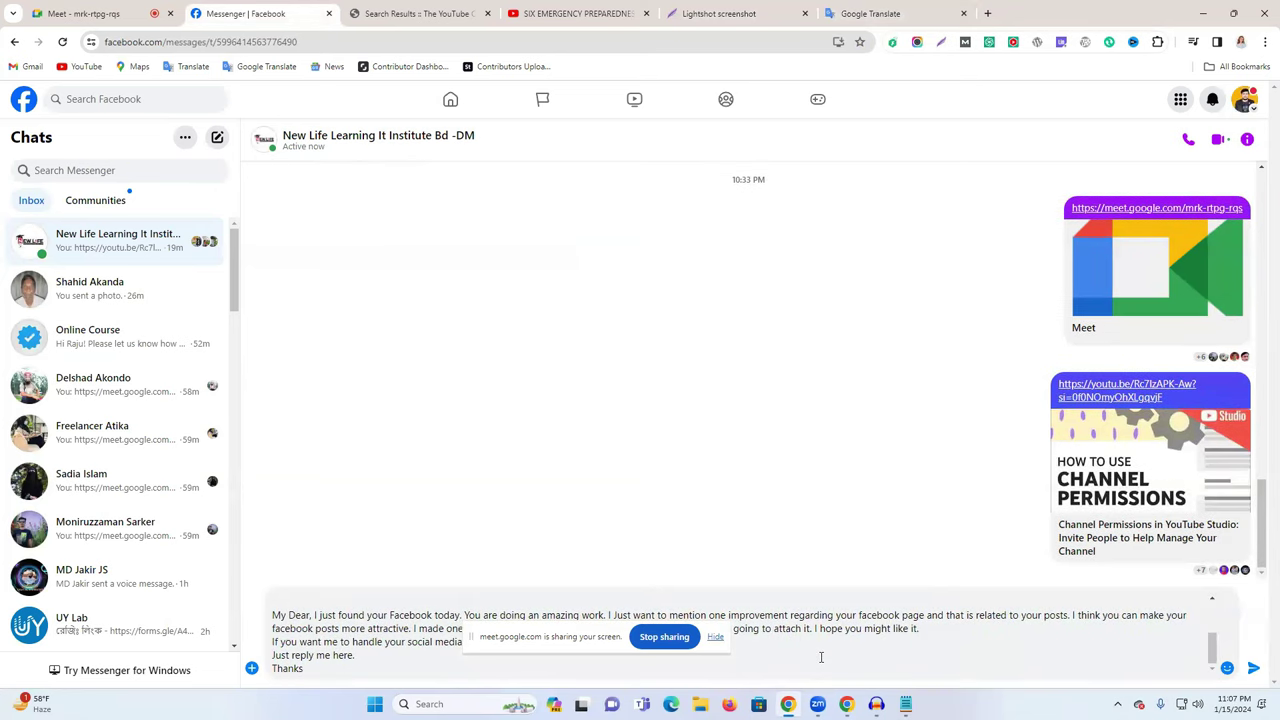
{"action": "key", "text": "Return"}
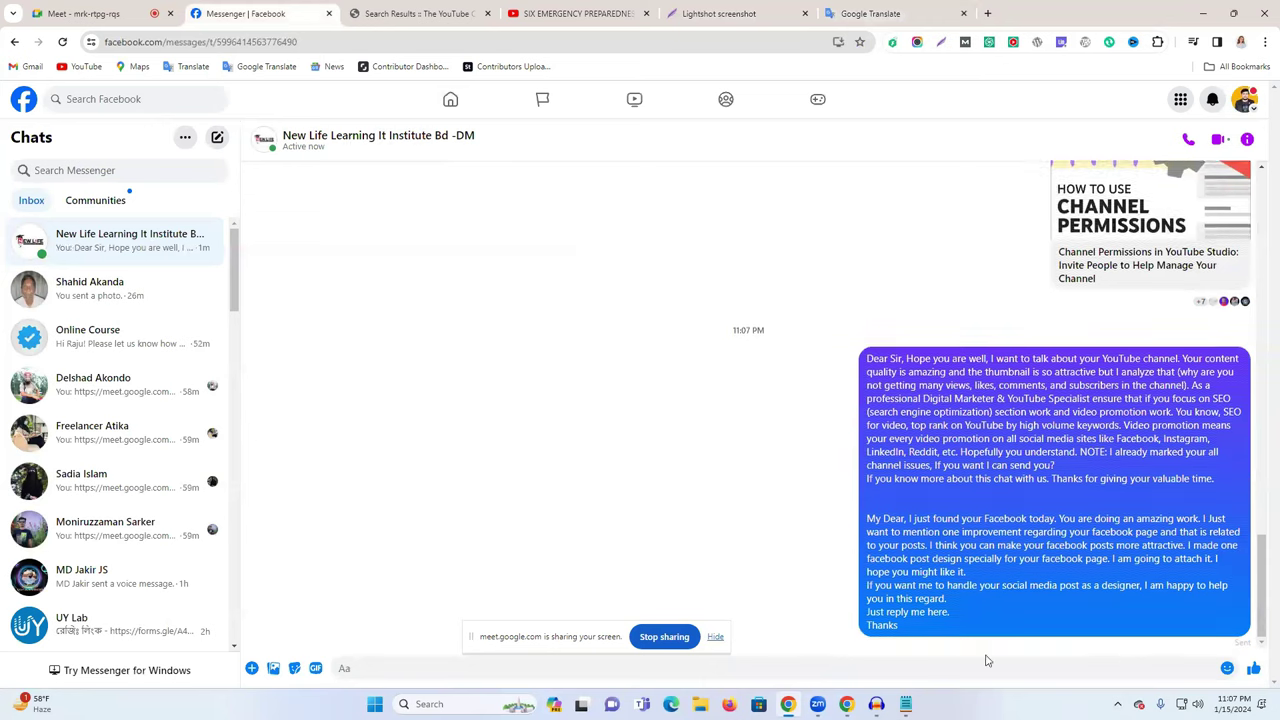
{"action": "triple_click", "coordinate": [971, 543]}
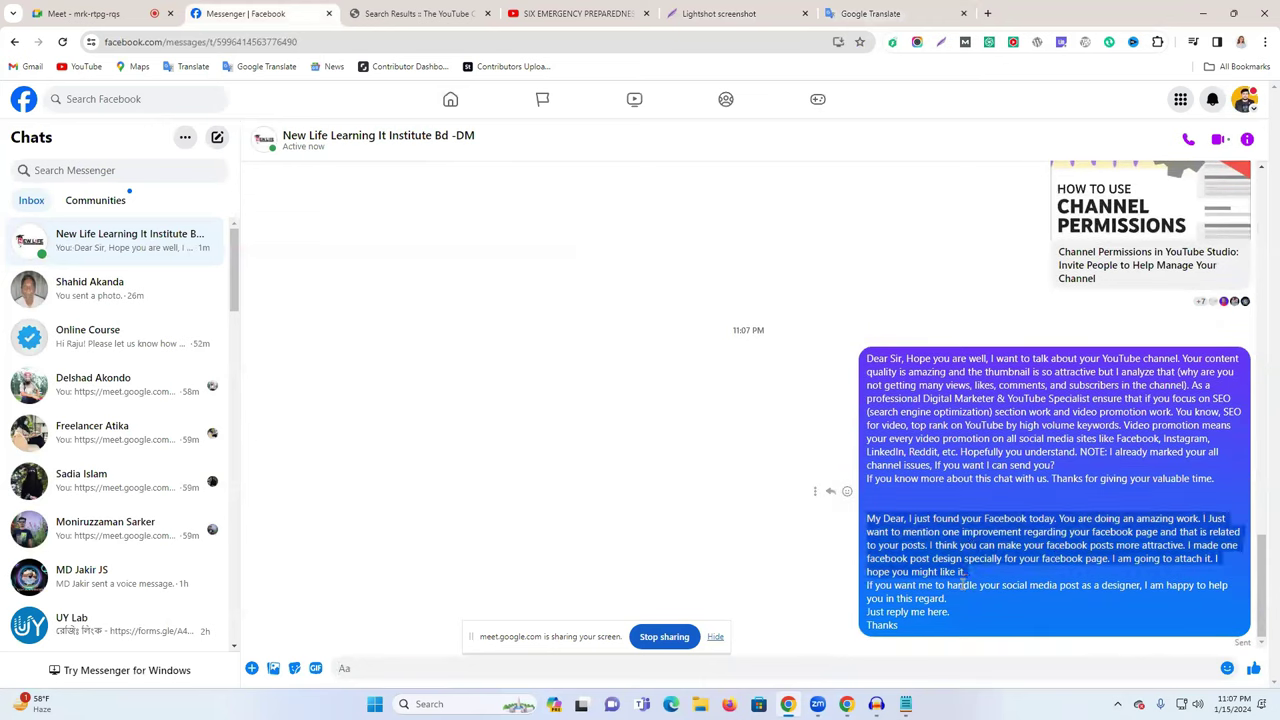
{"action": "left_click_drag", "start_coordinate": [926, 617], "coordinate": [1228, 482]}
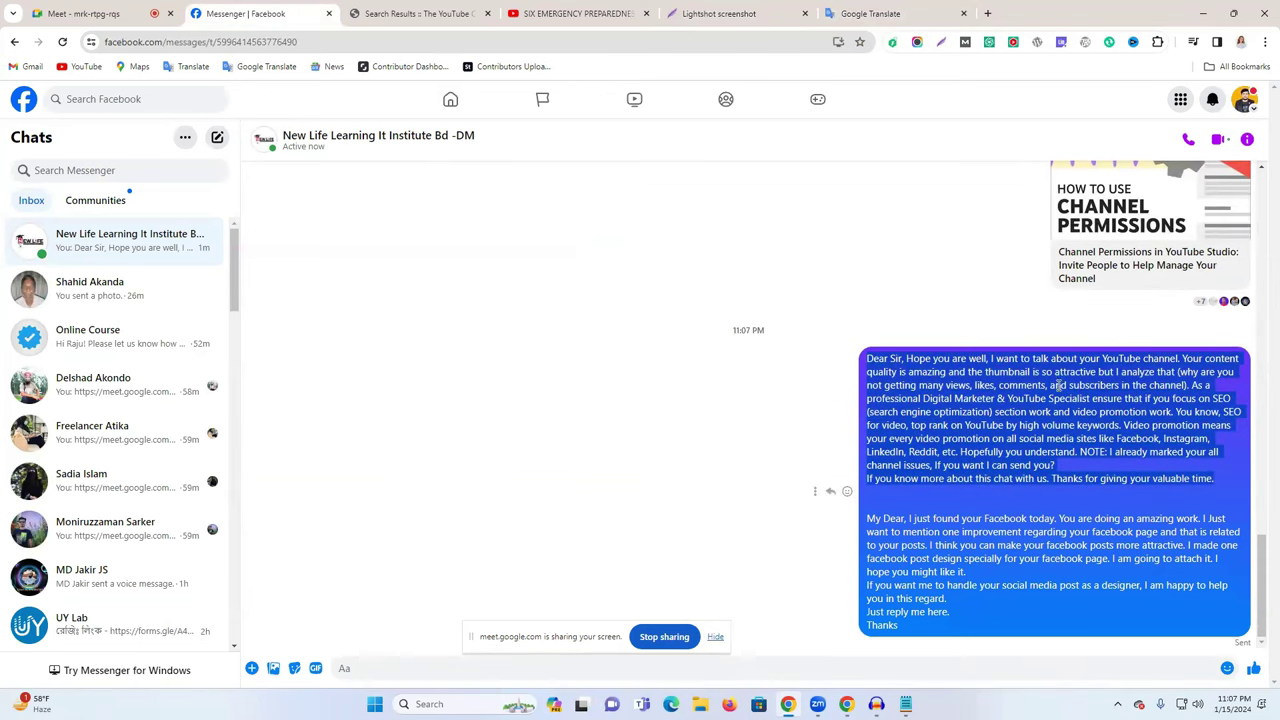
- Go from the emergency preparedness video to its creator's YouTube channel page
{"action": "left_click", "coordinate": [568, 12]}
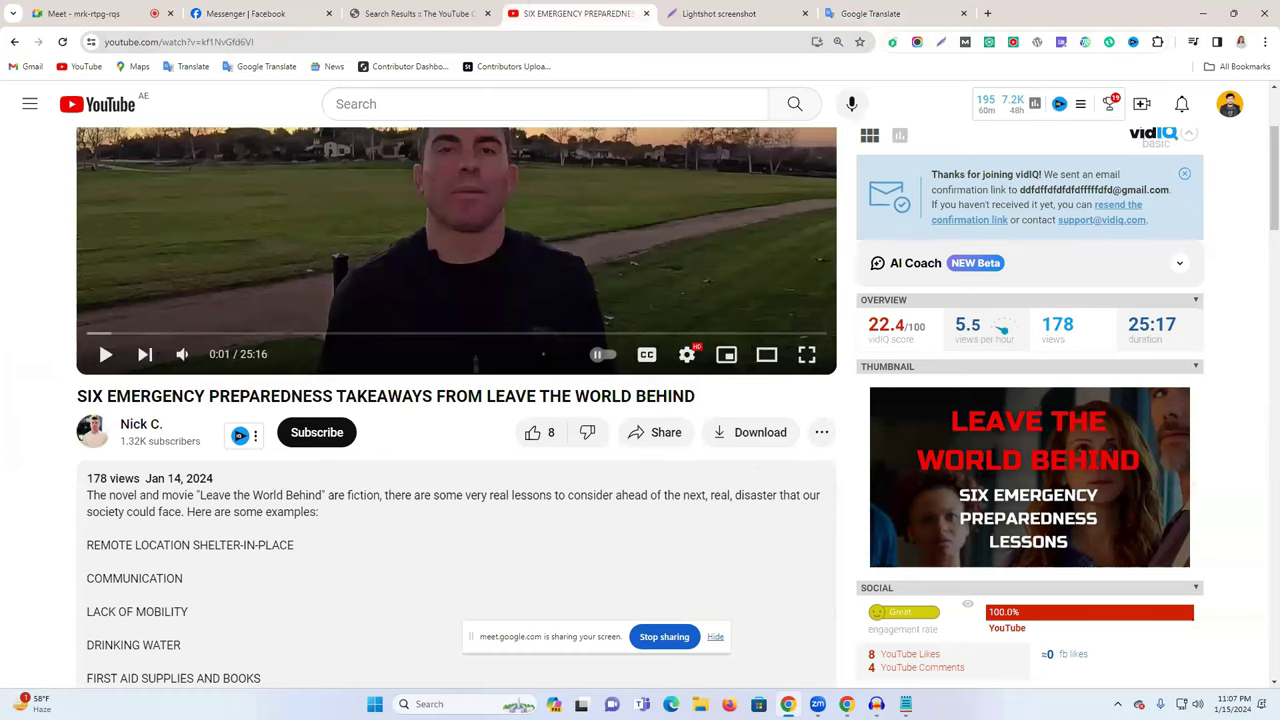
{"action": "left_click", "coordinate": [404, 12]}
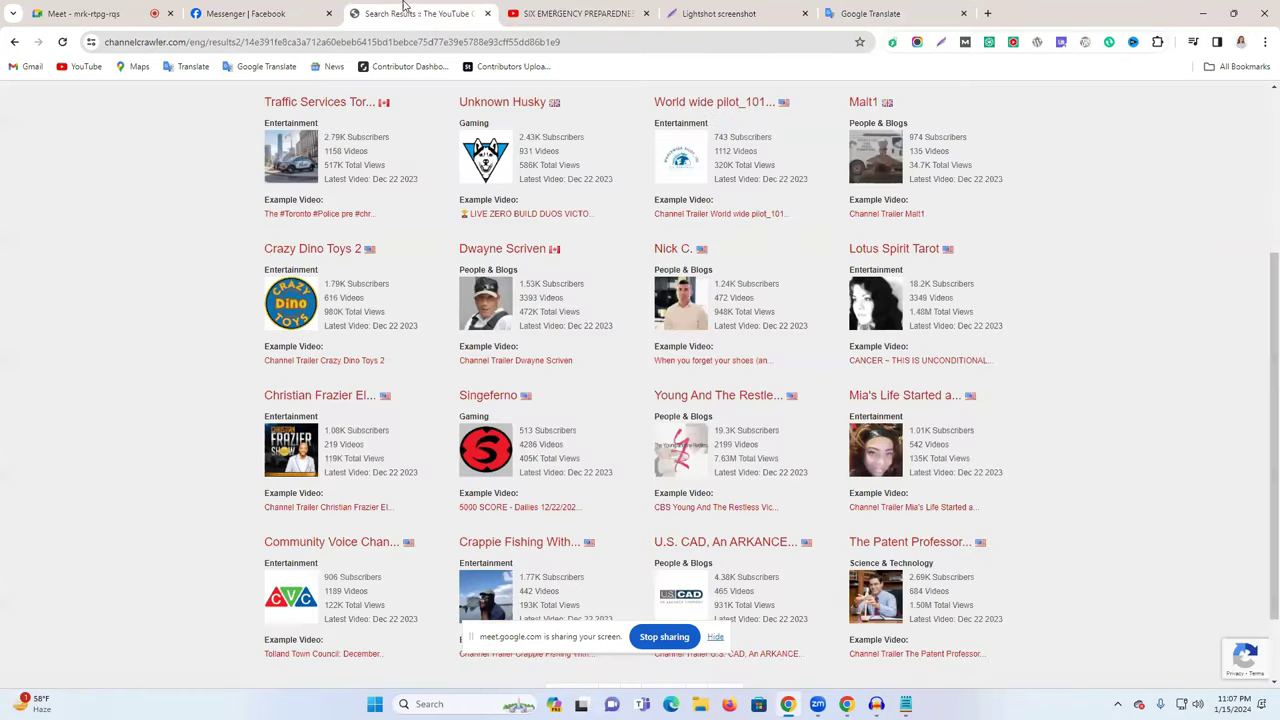
{"action": "left_click", "coordinate": [570, 12]}
{"action": "scroll", "coordinate": [533, 214], "scroll_direction": "down", "scroll_amount": 2}
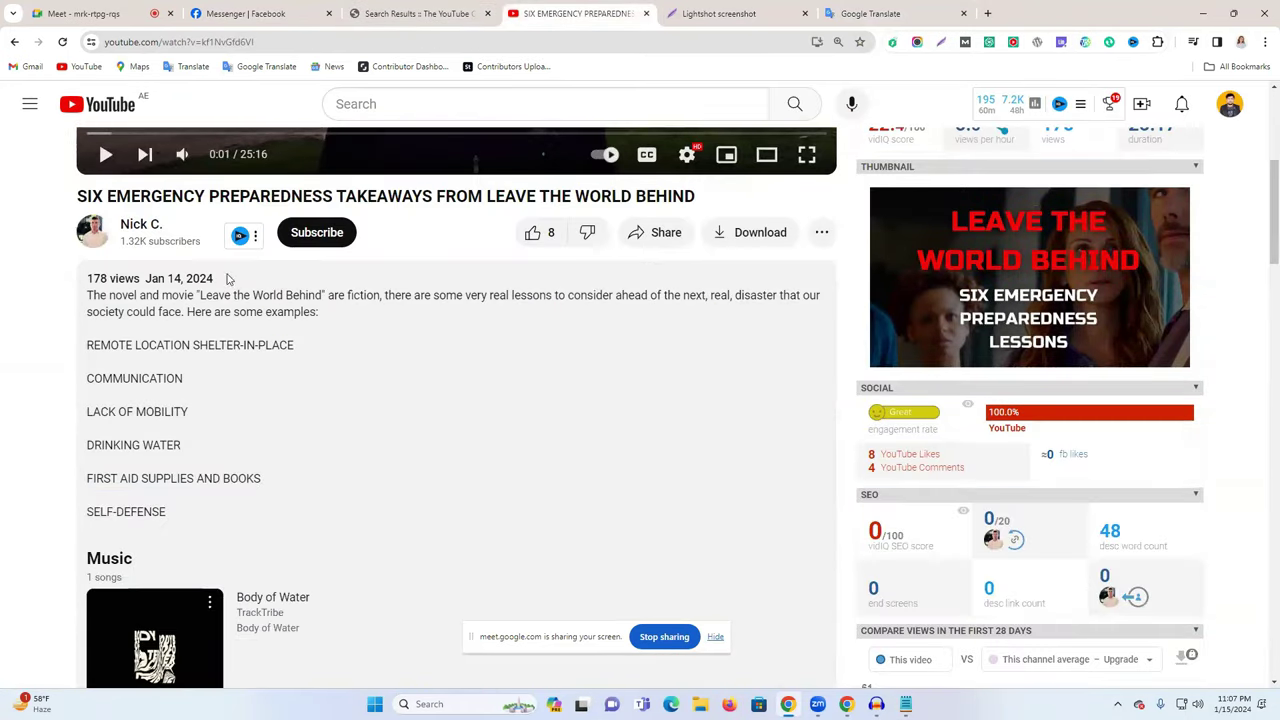
{"action": "left_click", "coordinate": [141, 224]}
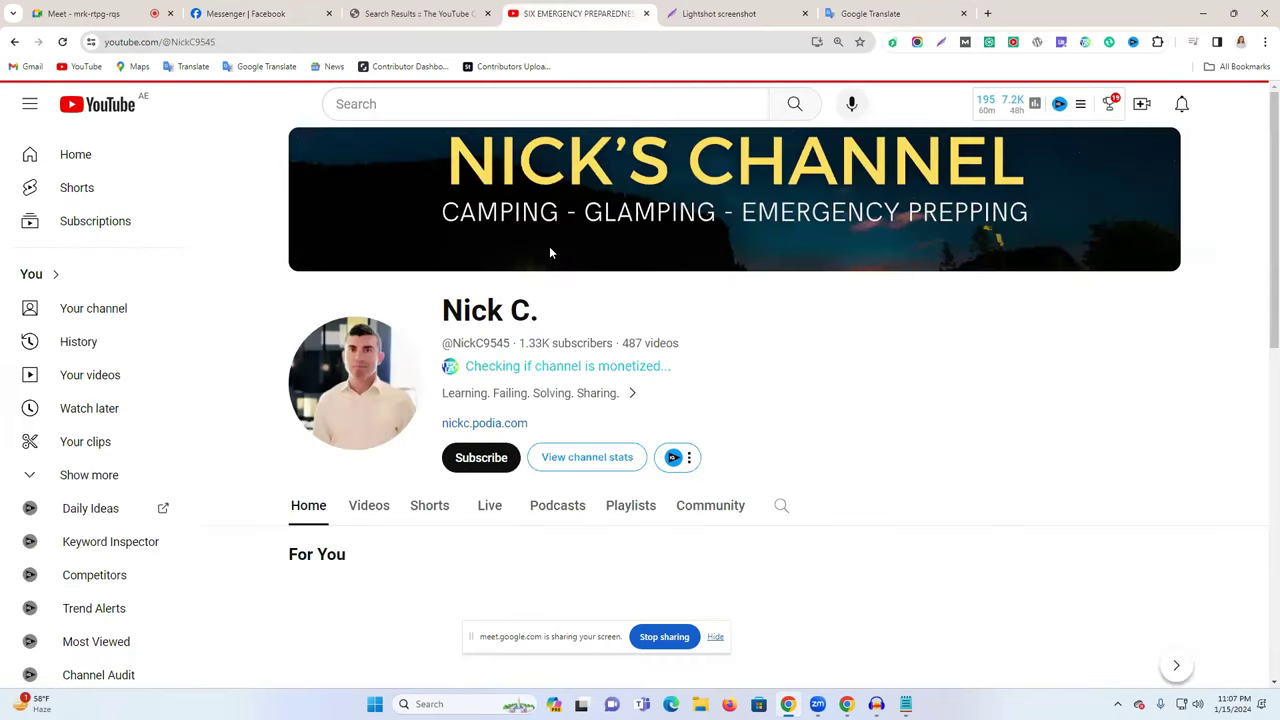
- Review the channel's About details, then select the channel name for copying
{"action": "left_click", "coordinate": [588, 398]}
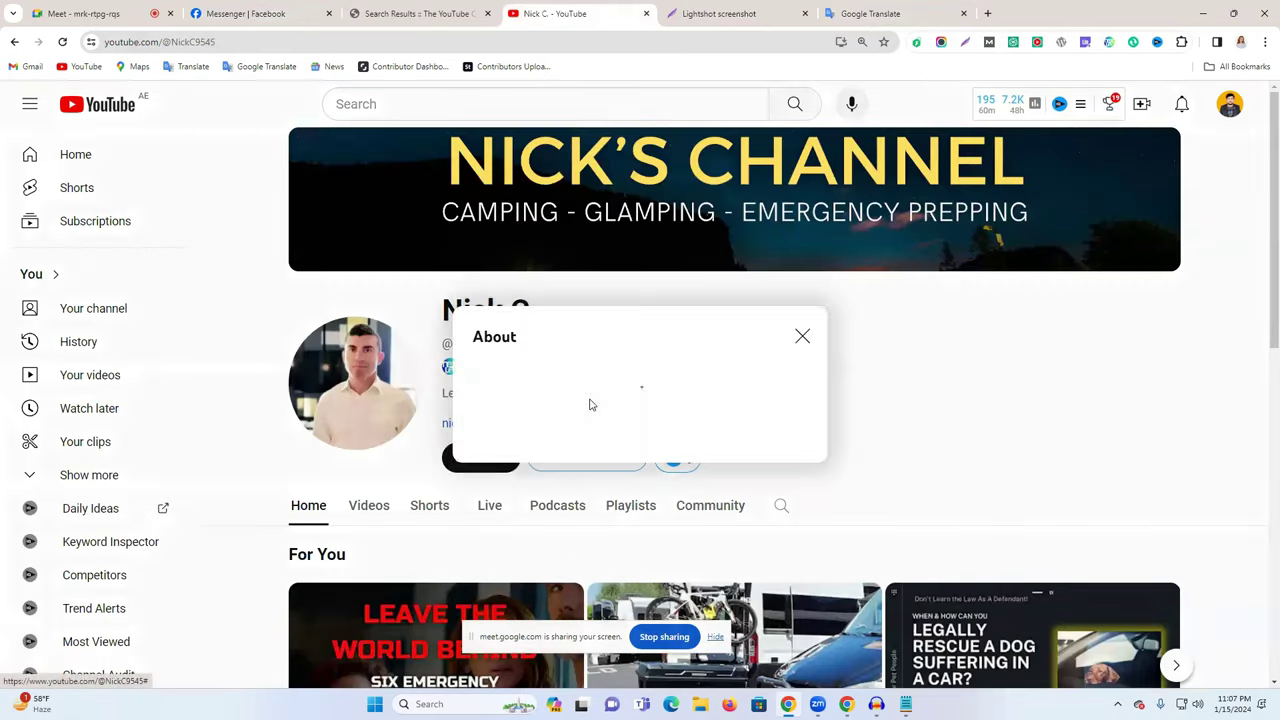
{"action": "scroll", "coordinate": [670, 401], "scroll_direction": "down", "scroll_amount": 1}
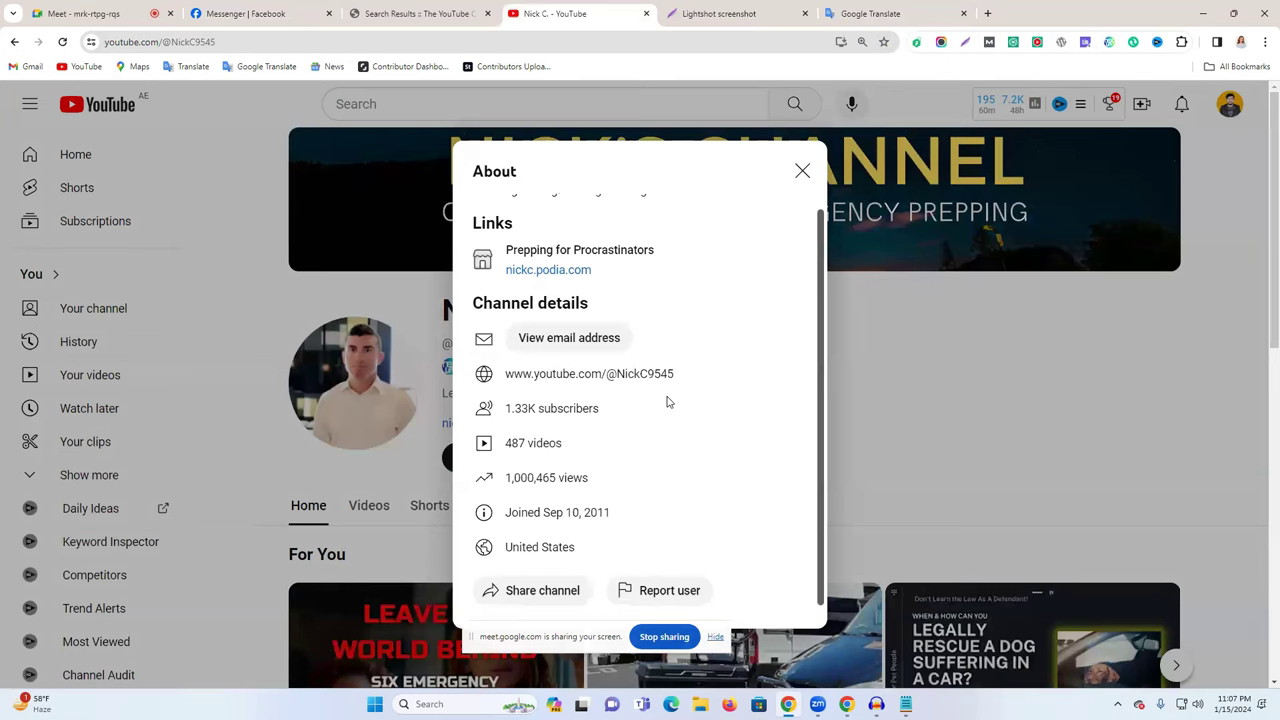
{"action": "scroll", "coordinate": [668, 401], "scroll_direction": "up", "scroll_amount": 1}
{"action": "left_click", "coordinate": [800, 173]}
{"action": "triple_click", "coordinate": [490, 312]}
{"action": "key", "text": "ctrl+c"}
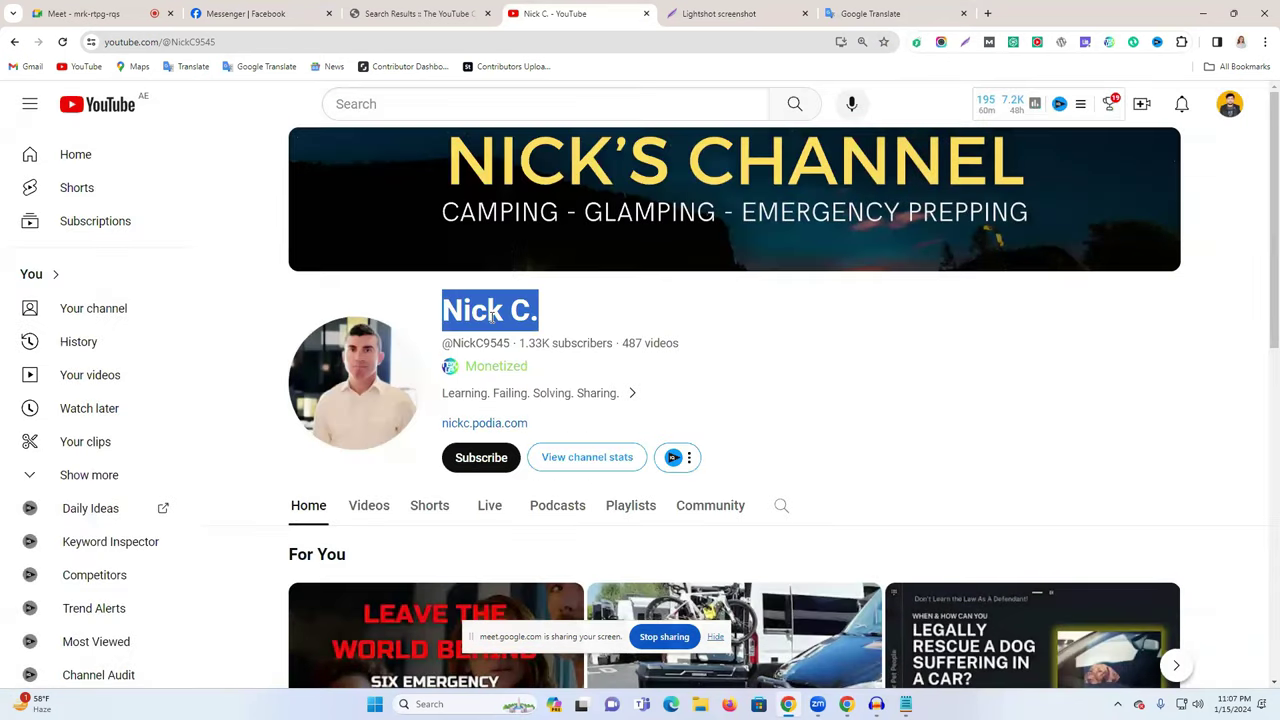
- Search Facebook for the copied YouTube channel name
{"action": "left_click", "coordinate": [250, 14]}
{"action": "left_click", "coordinate": [158, 99]}
{"action": "key", "text": "ctrl+v"}
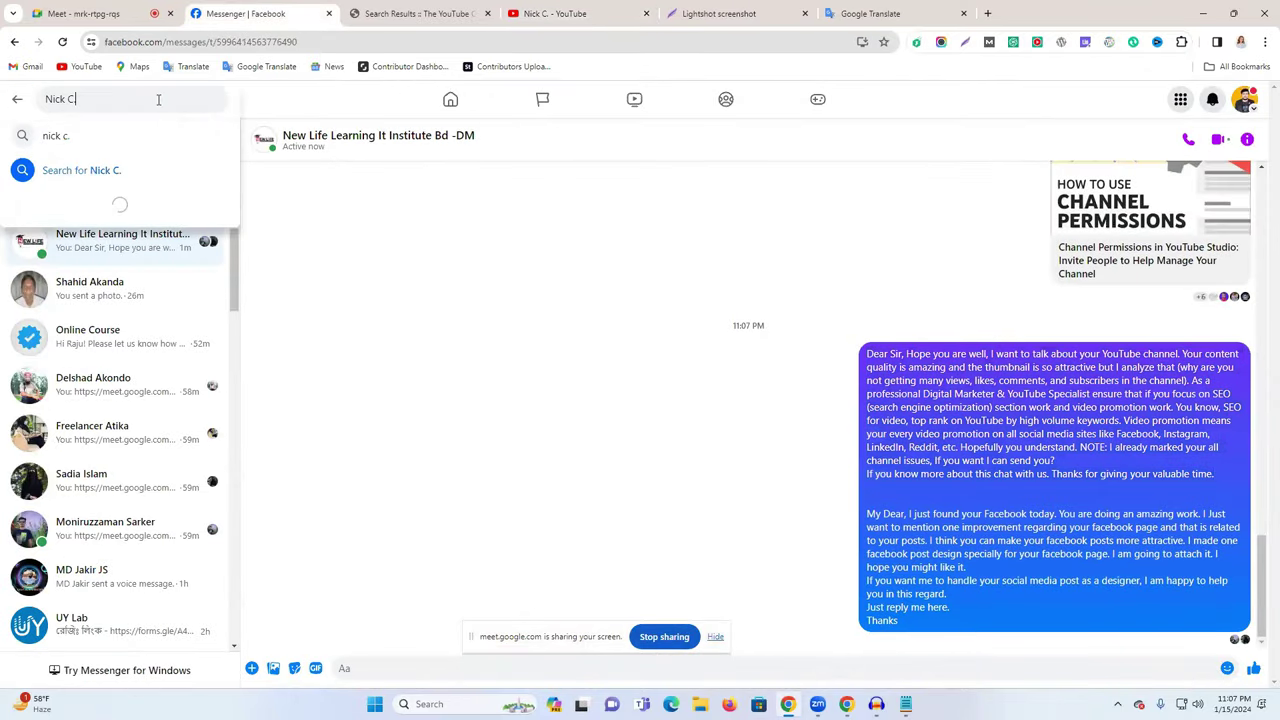
{"action": "key", "text": "Return"}
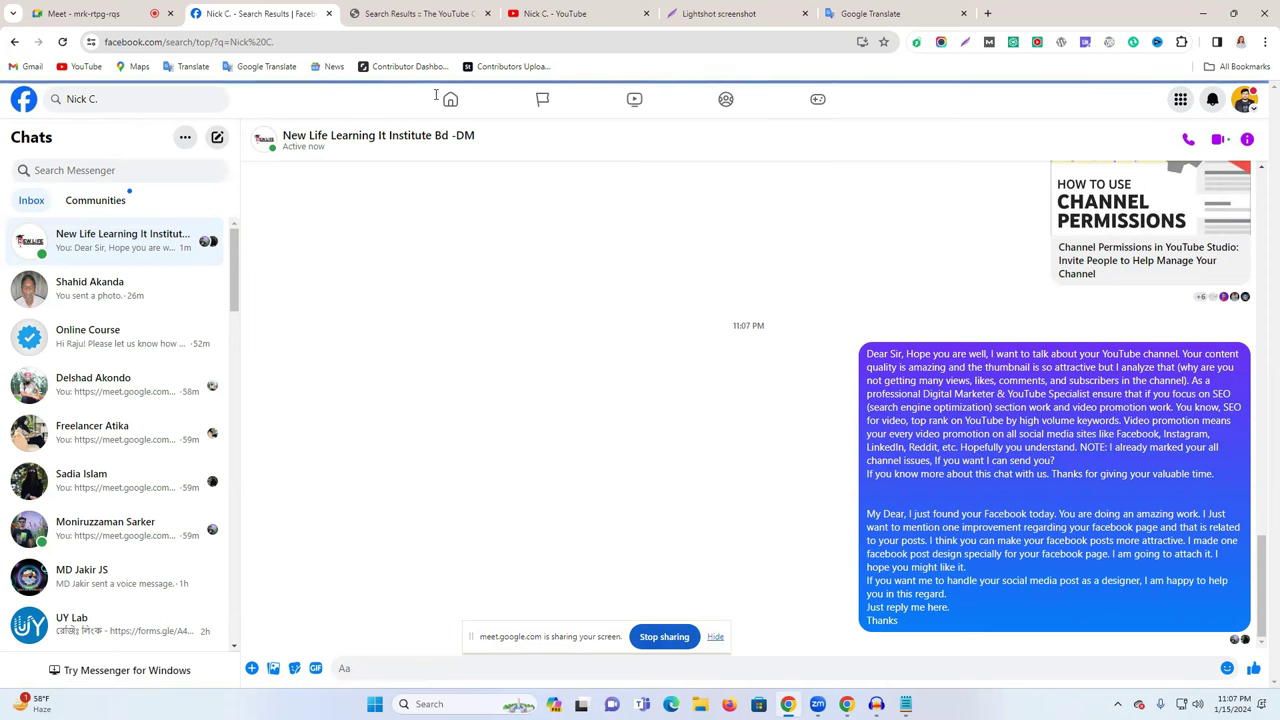
- Close the Lightshot screenshot tab and return to the Facebook search
{"action": "left_click", "coordinate": [718, 13]}
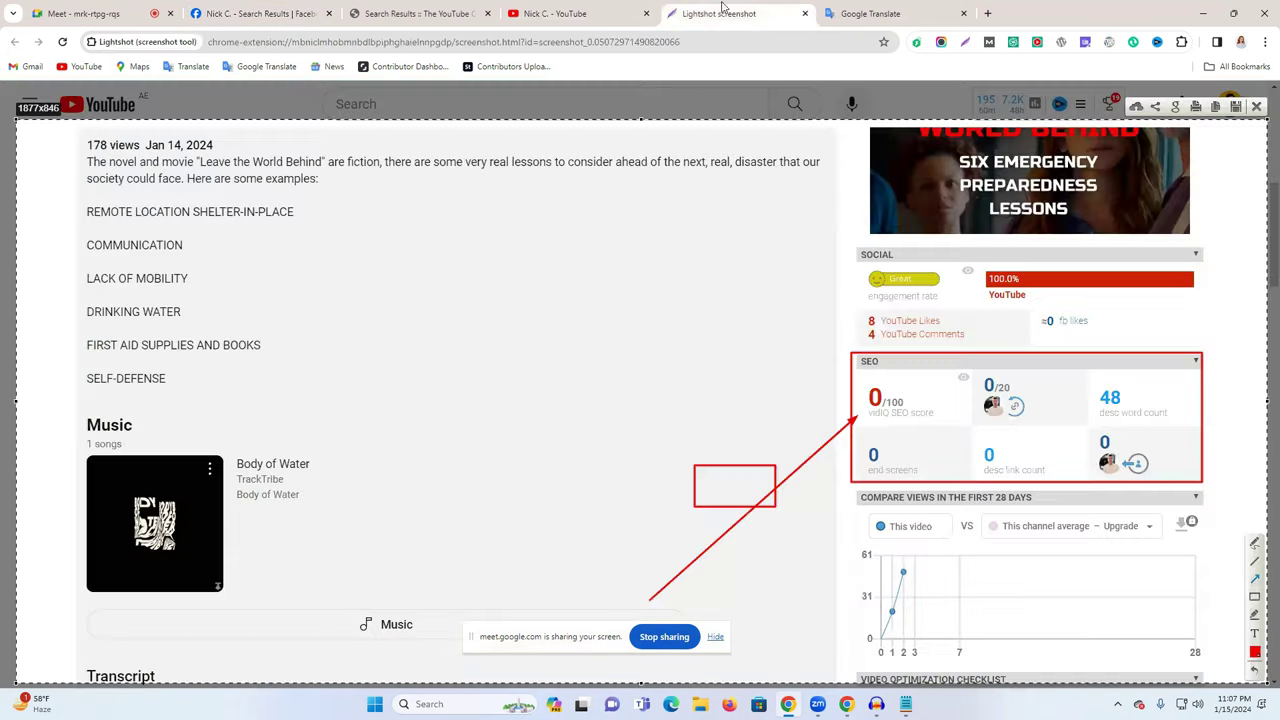
{"action": "left_click", "coordinate": [805, 14]}
{"action": "key", "text": "ctrl+3"}
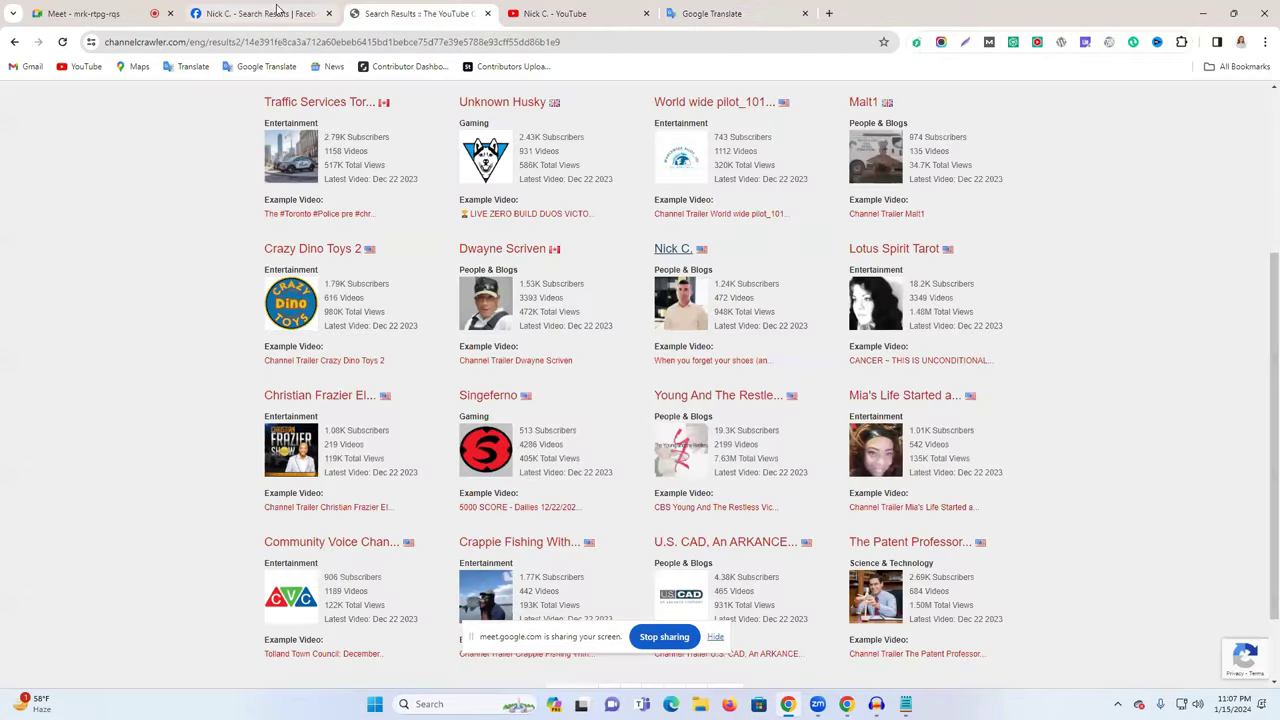
{"action": "key", "text": "ctrl+2"}
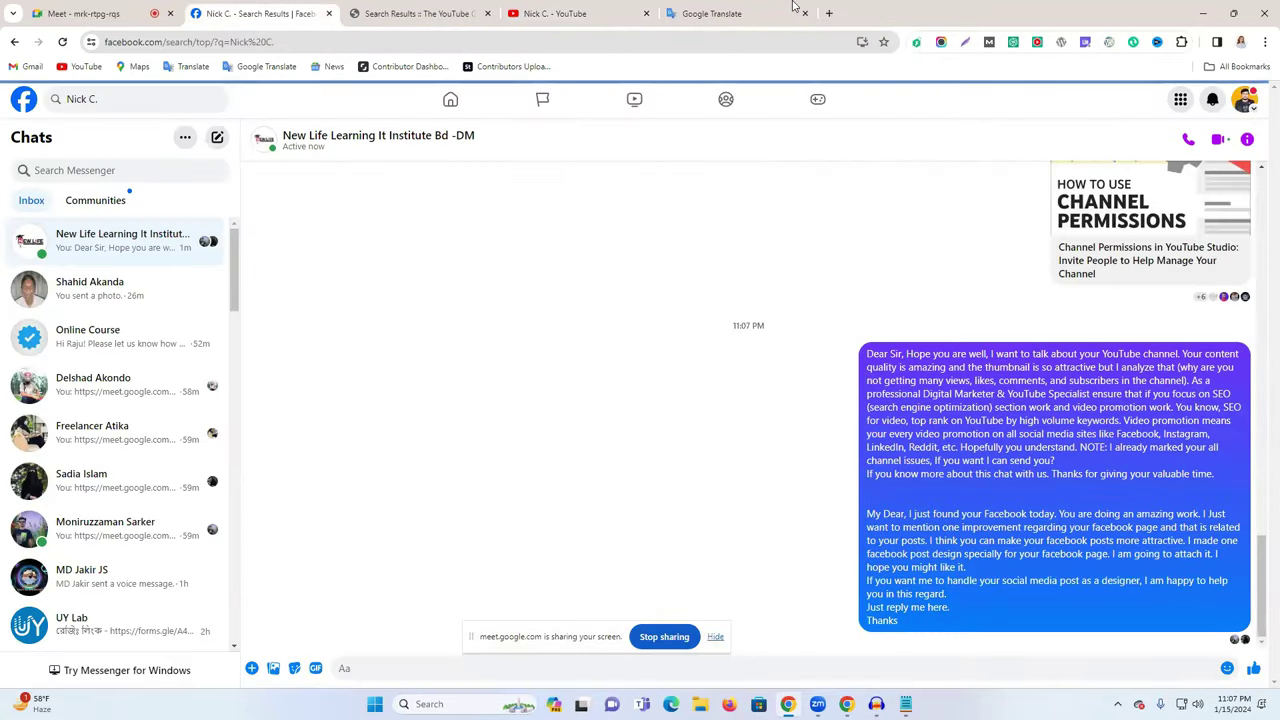
- Load Facebook in a new tab and search for the channel owner's name
{"action": "left_click", "coordinate": [830, 14]}
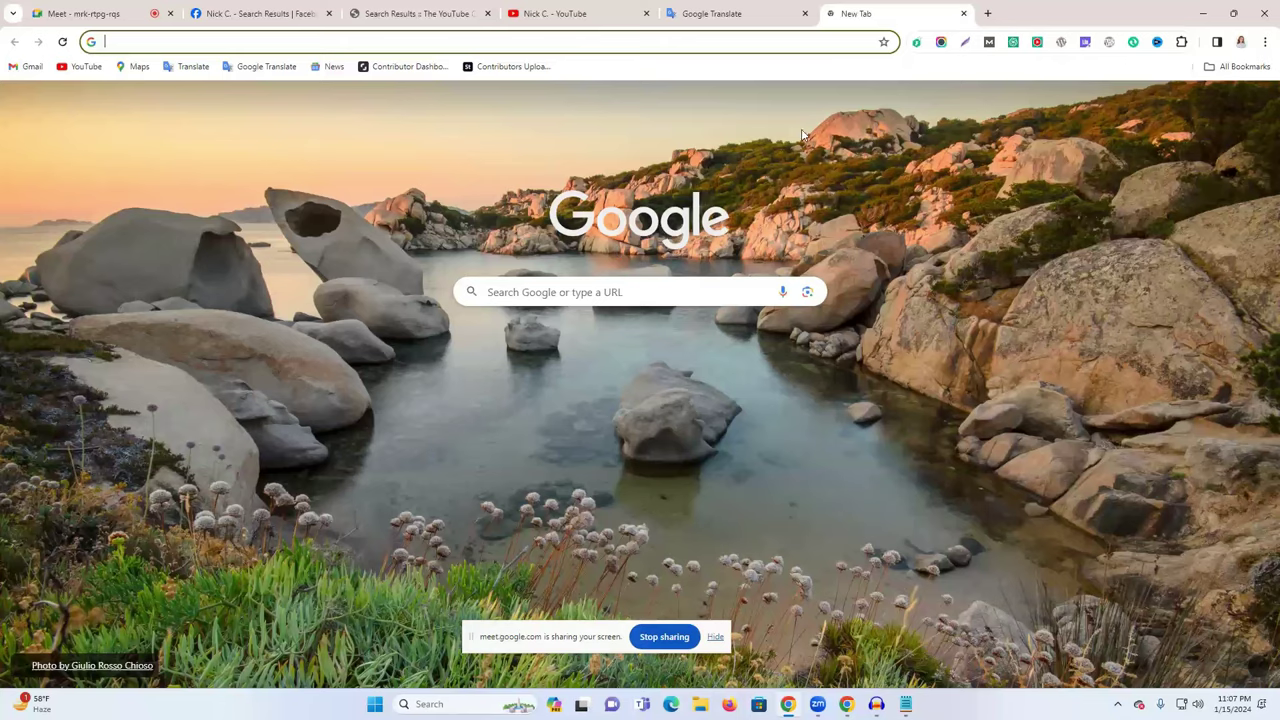
{"action": "type", "text": "https://www.facebook.com/Rajuahamed2211/"}
{"action": "key", "text": "Return"}
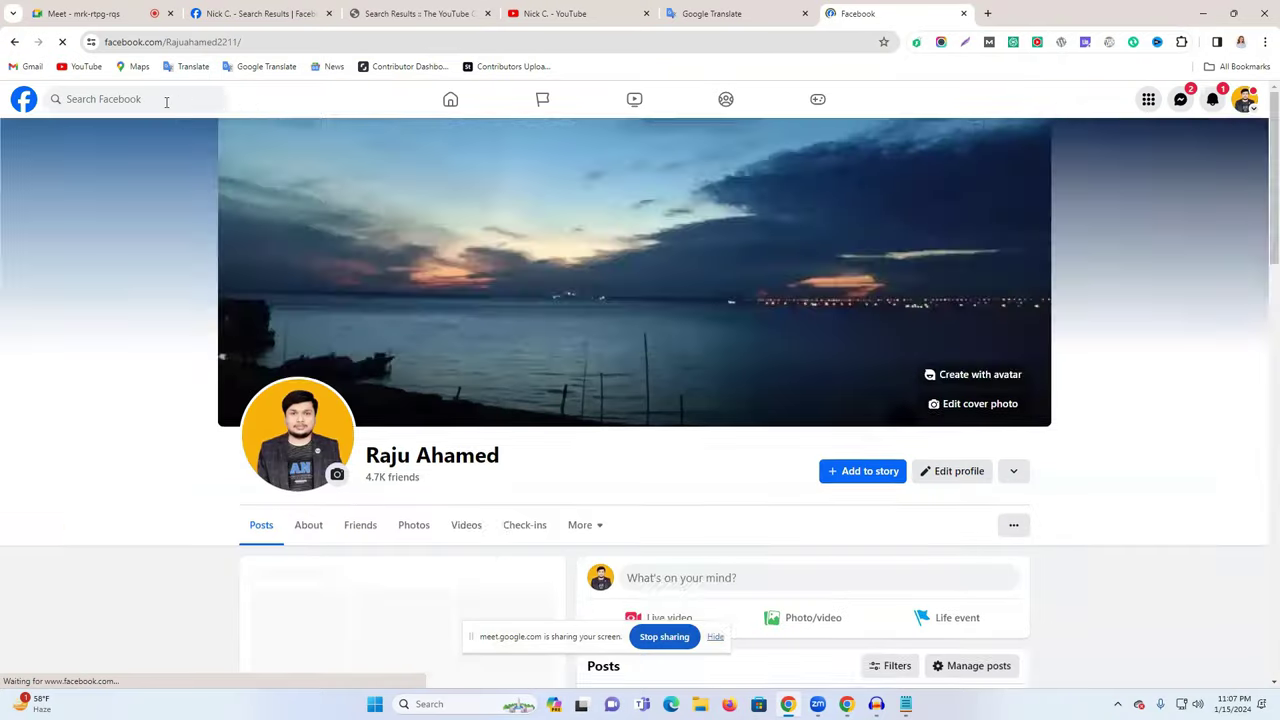
{"action": "scroll", "coordinate": [163, 100], "scroll_direction": "down", "scroll_amount": 2}
{"action": "left_click", "coordinate": [163, 100]}
{"action": "type", "text": "Nick C."}
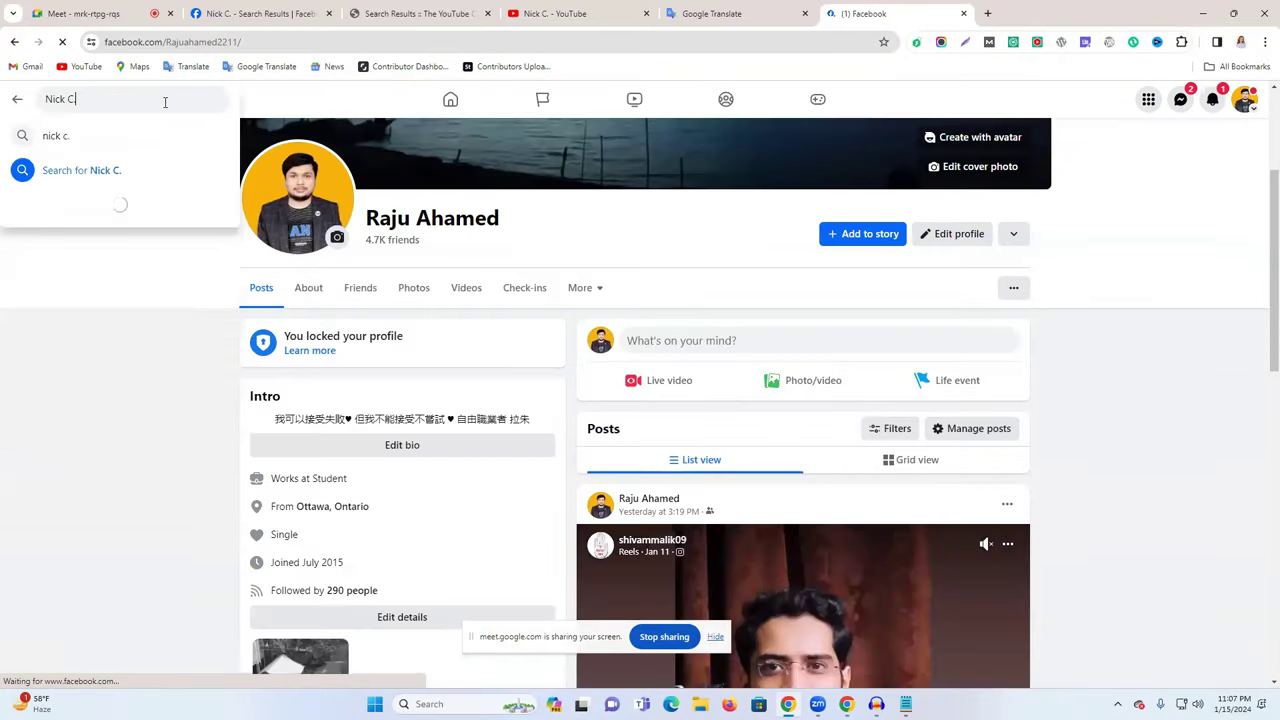
{"action": "key", "text": "Return"}
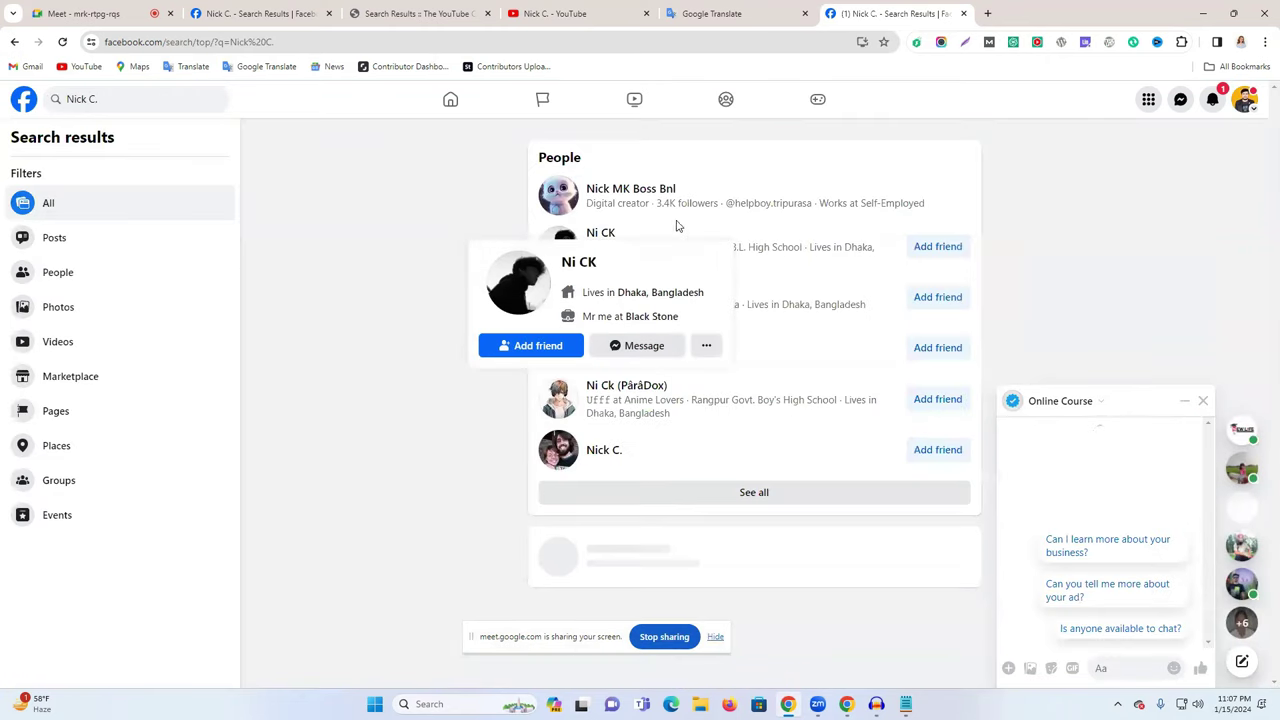
- Filter the results to Pages, scroll through them, then return to the YouTube channel
{"action": "left_click", "coordinate": [54, 446]}
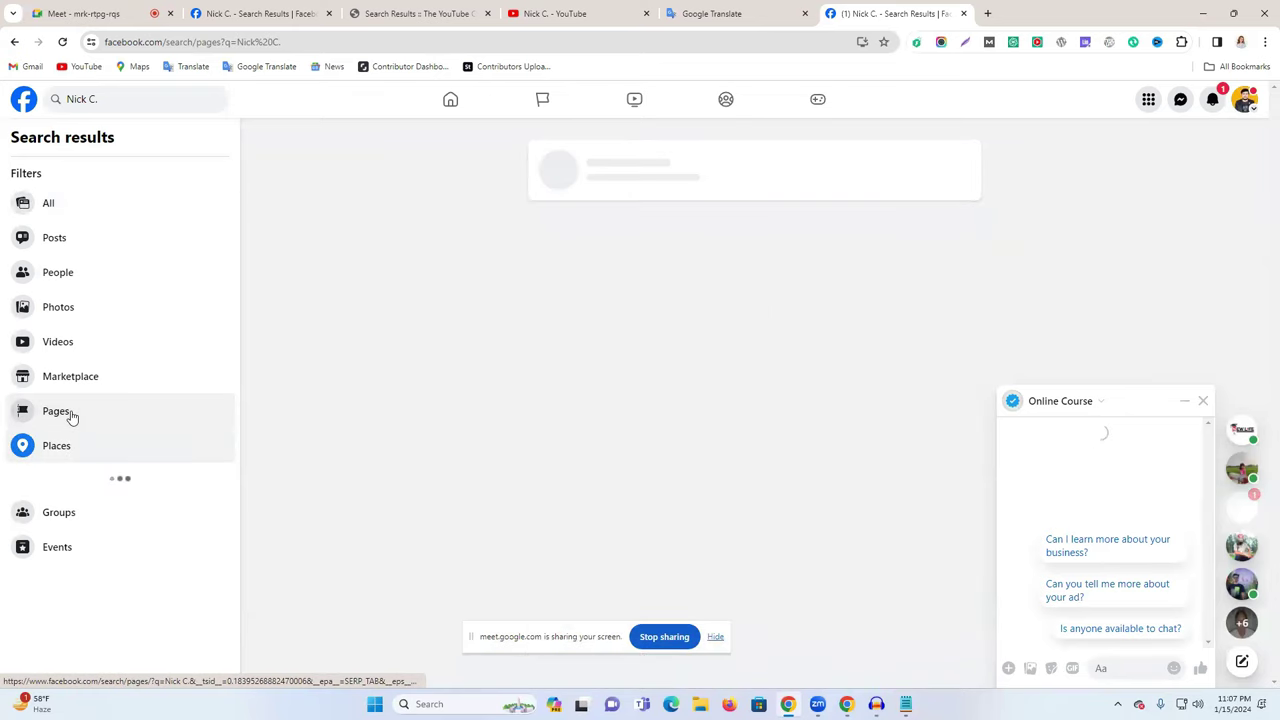
{"action": "left_click", "coordinate": [70, 415]}
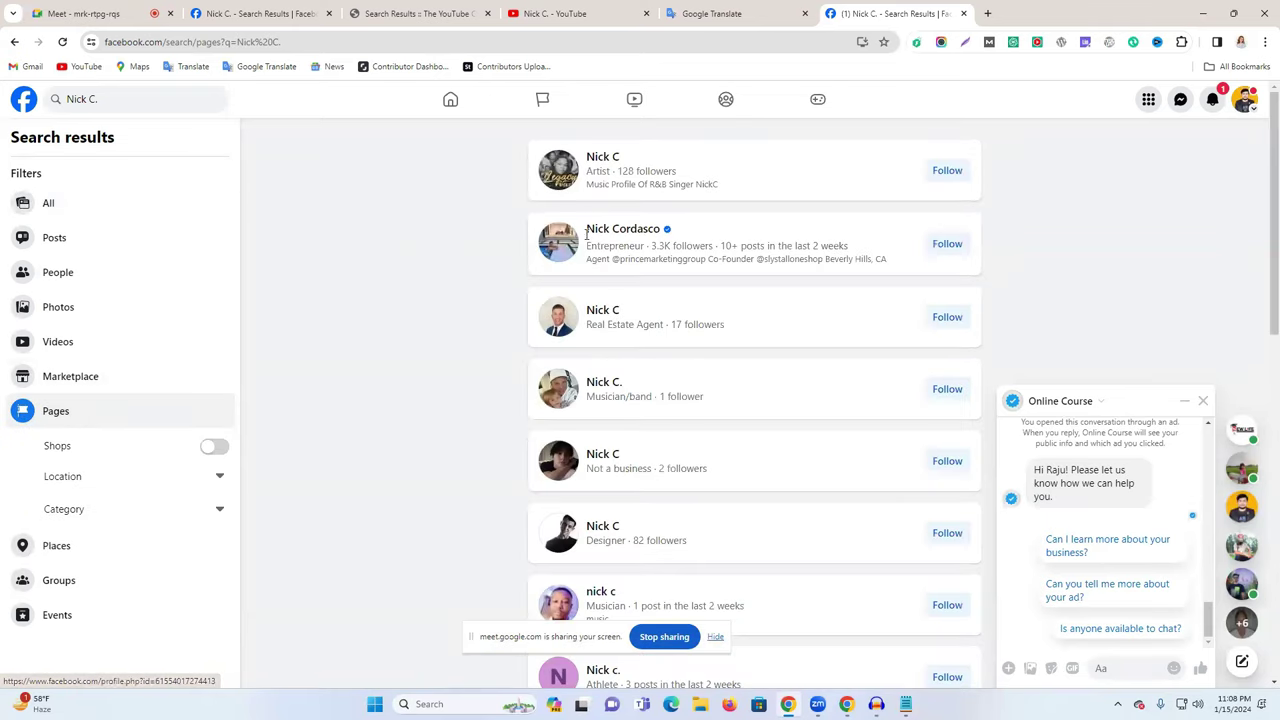
{"action": "left_click", "coordinate": [545, 13]}
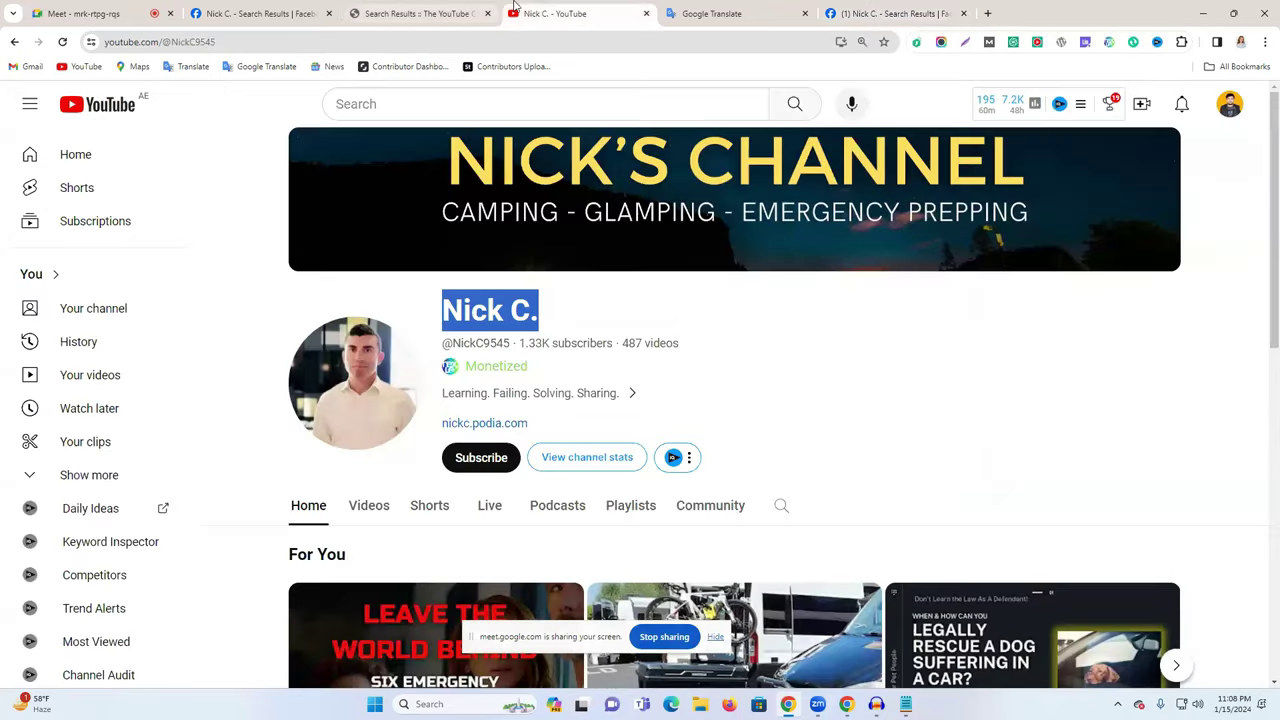
{"action": "left_click", "coordinate": [900, 9]}
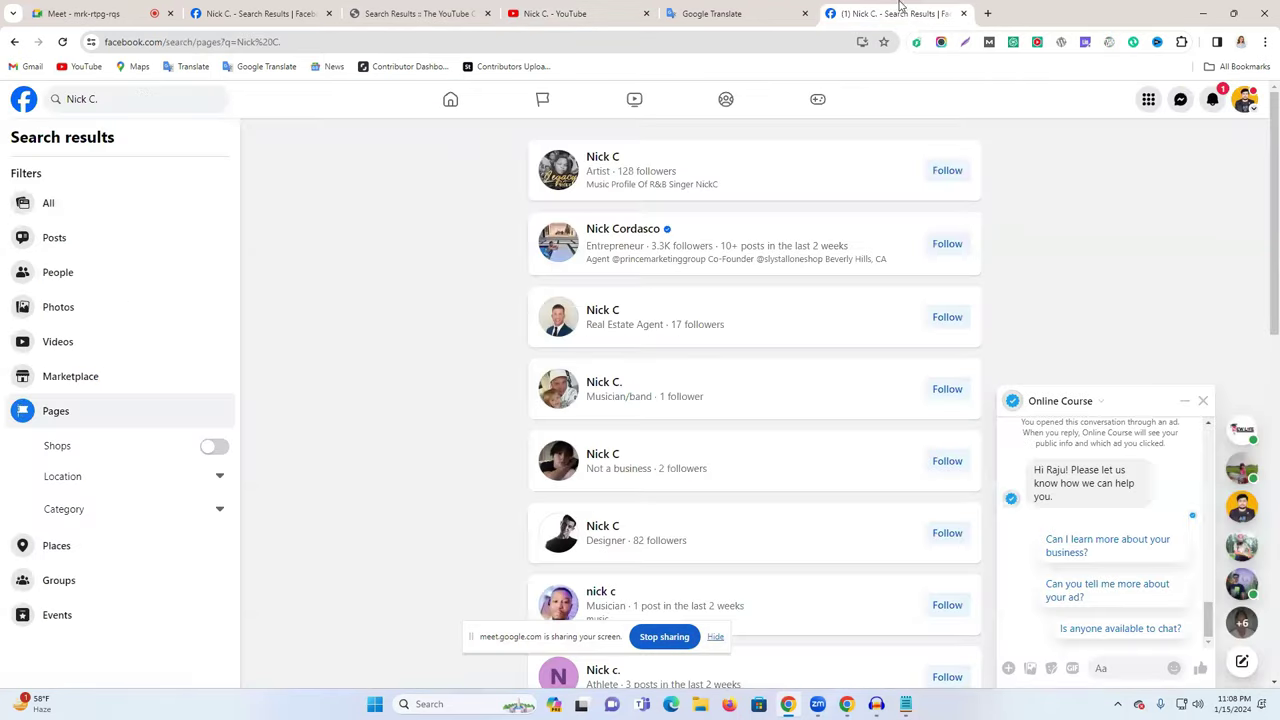
{"action": "scroll", "coordinate": [652, 519], "scroll_direction": "down", "scroll_amount": 9}
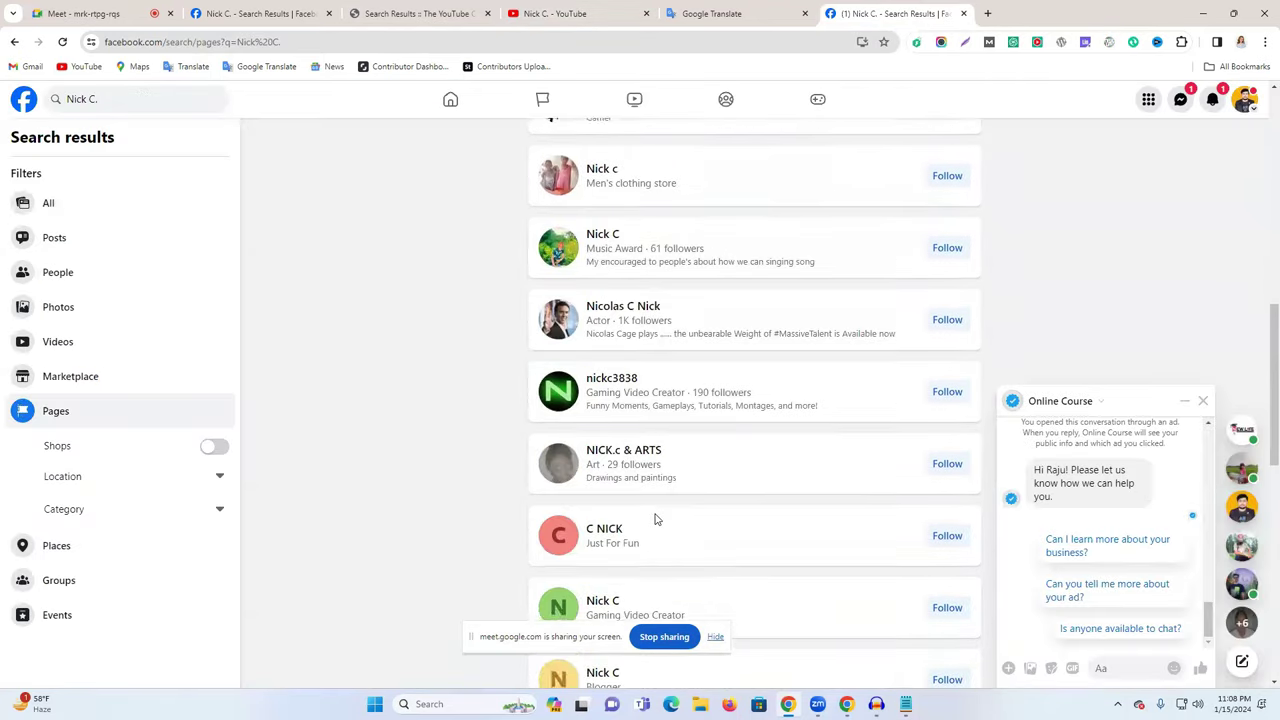
{"action": "scroll", "coordinate": [655, 519], "scroll_direction": "down", "scroll_amount": 5}
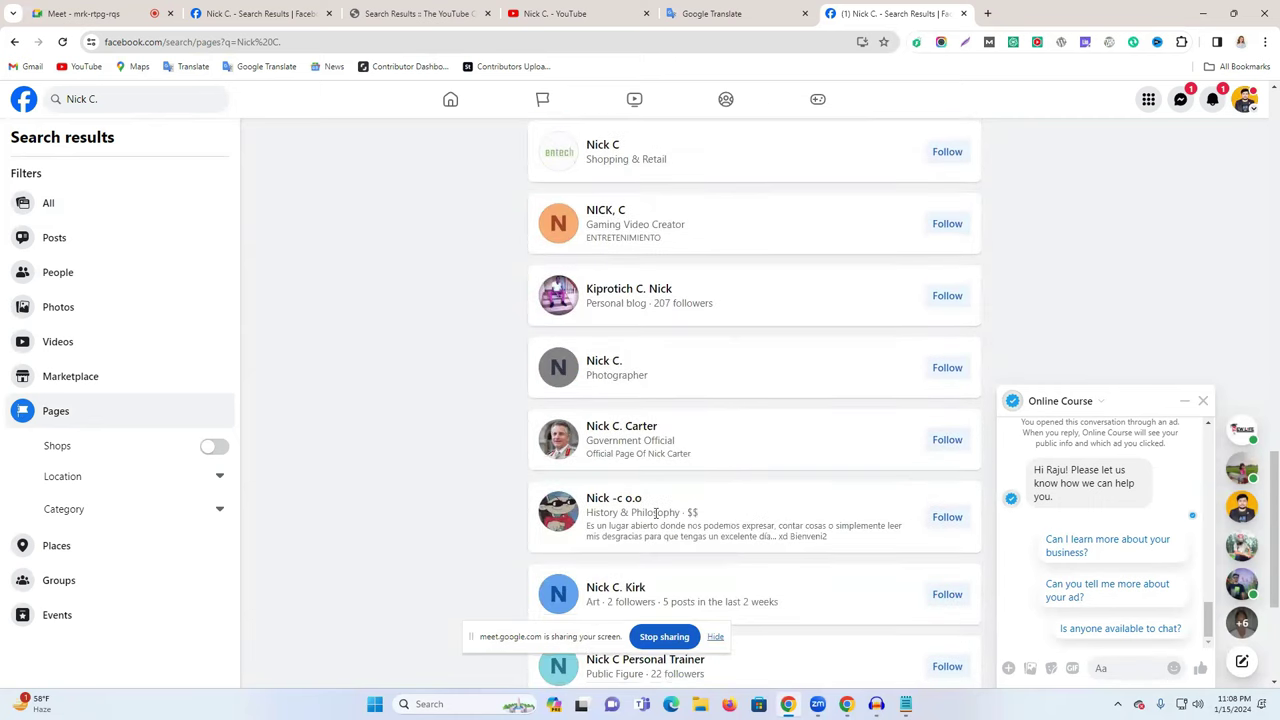
{"action": "left_click", "coordinate": [519, 10]}
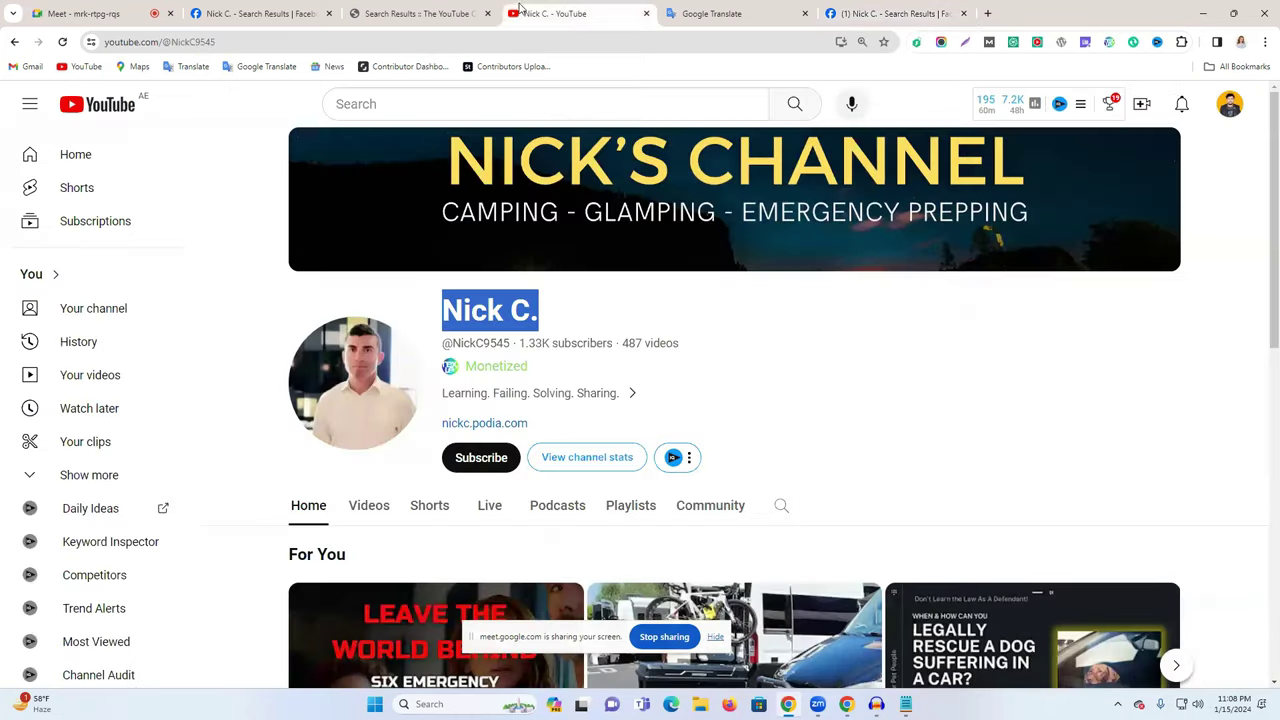
- Open the creator's linked website from the channel's About details and scroll to Cheat-Sheets
{"action": "left_click", "coordinate": [448, 10]}
{"action": "left_click", "coordinate": [541, 6]}
{"action": "left_click", "coordinate": [600, 394]}
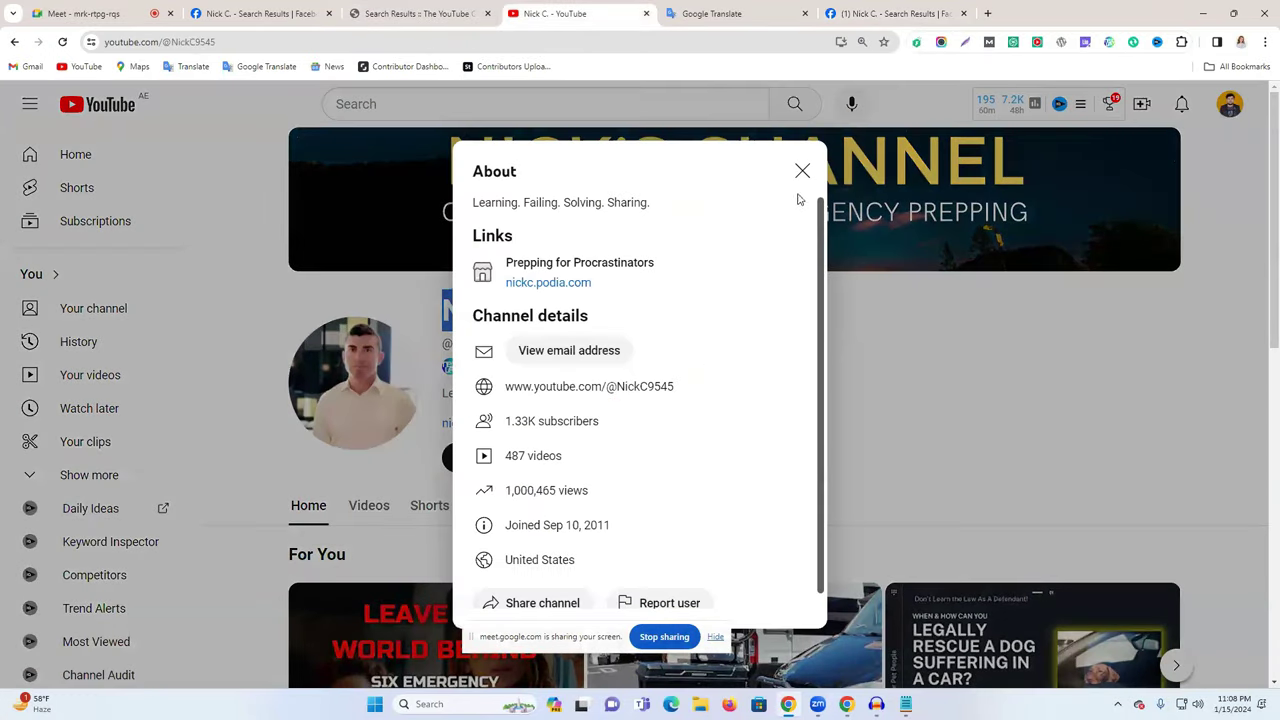
{"action": "left_click", "coordinate": [552, 283]}
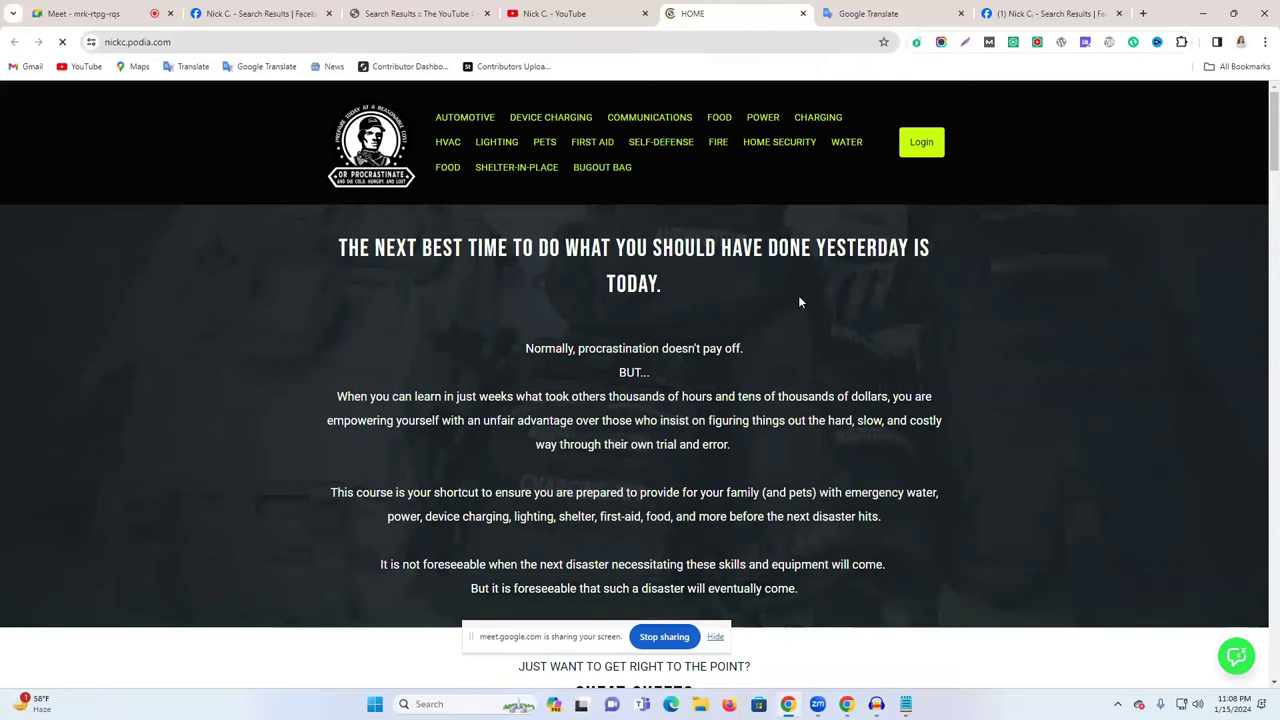
{"action": "scroll", "coordinate": [798, 302], "scroll_direction": "down", "scroll_amount": 5}
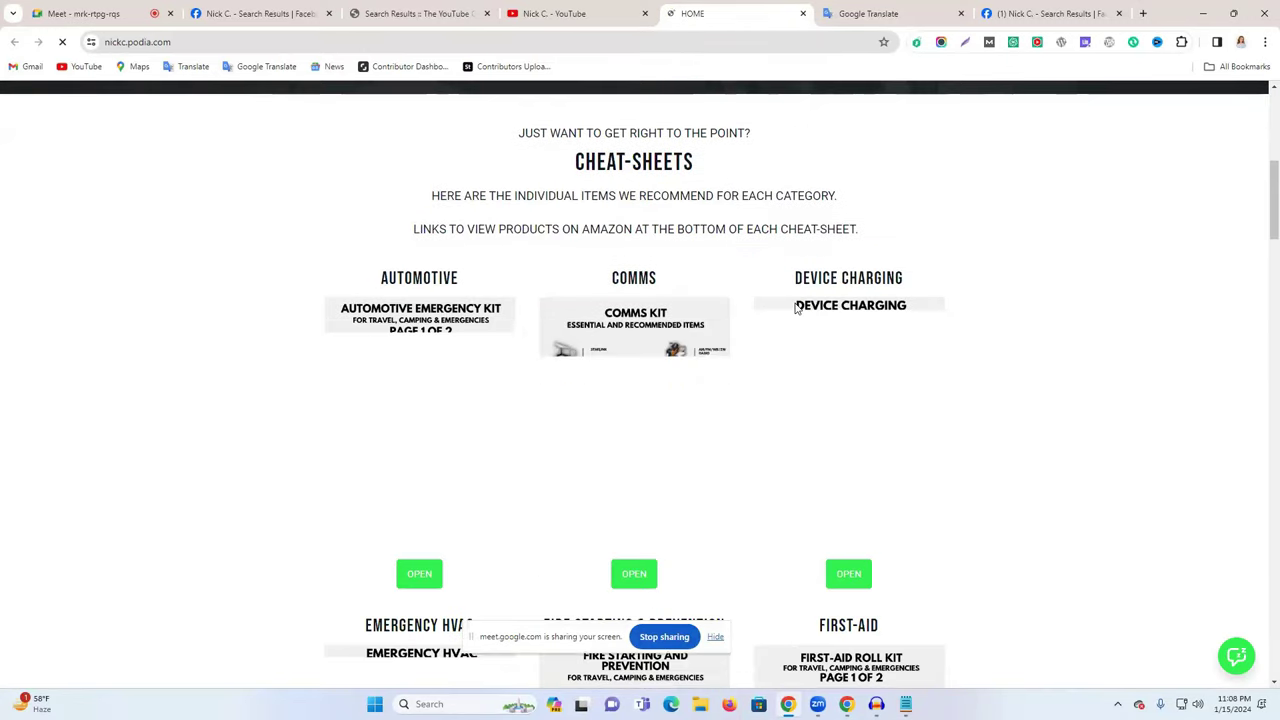